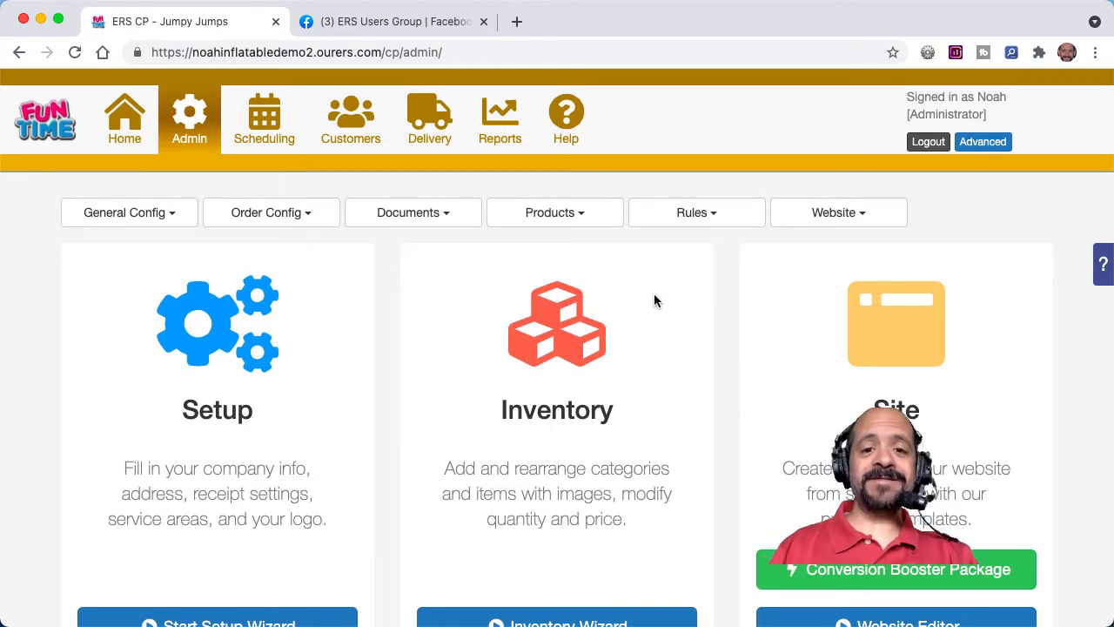
Step: Search the help knowledge base for "html"
left_click(567, 114)
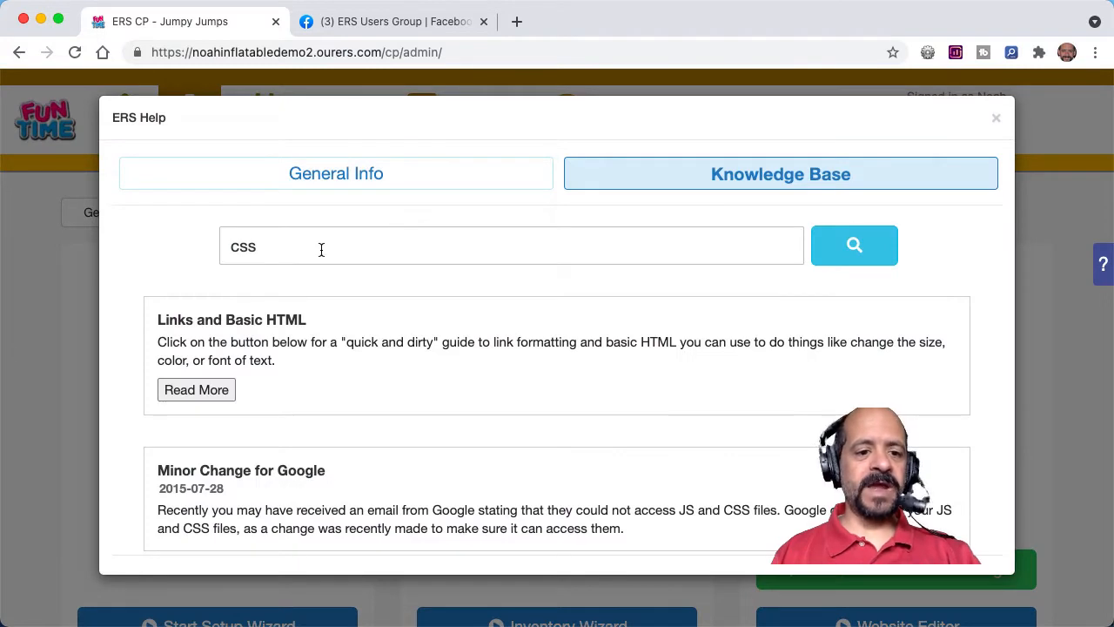
double_click(321, 250)
type("th")
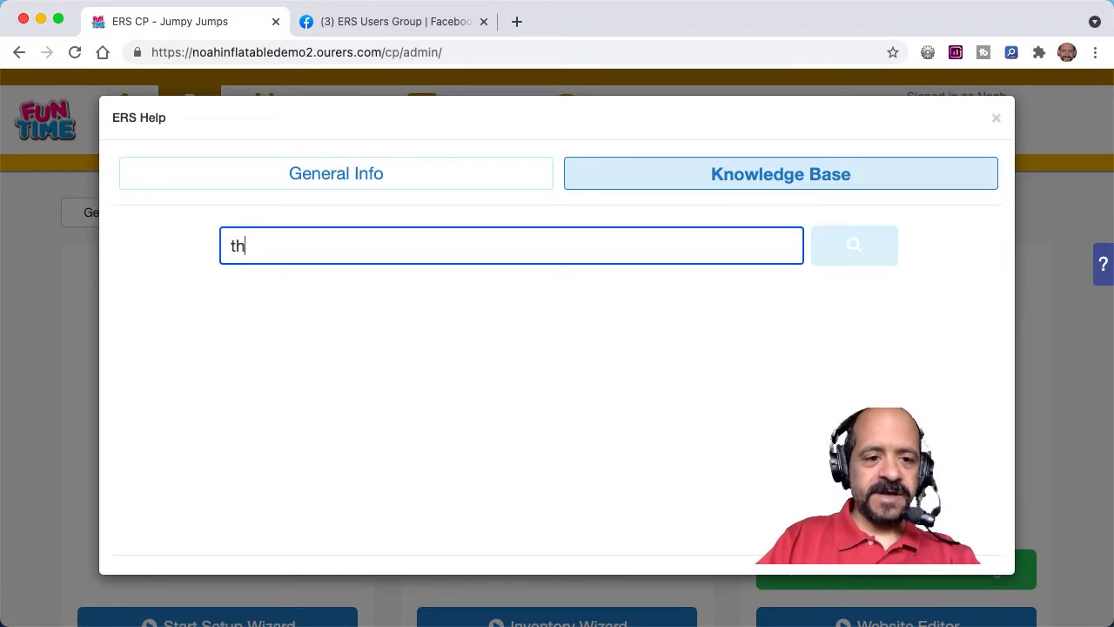
key("BackSpace")
key("BackSpace")
type("html")
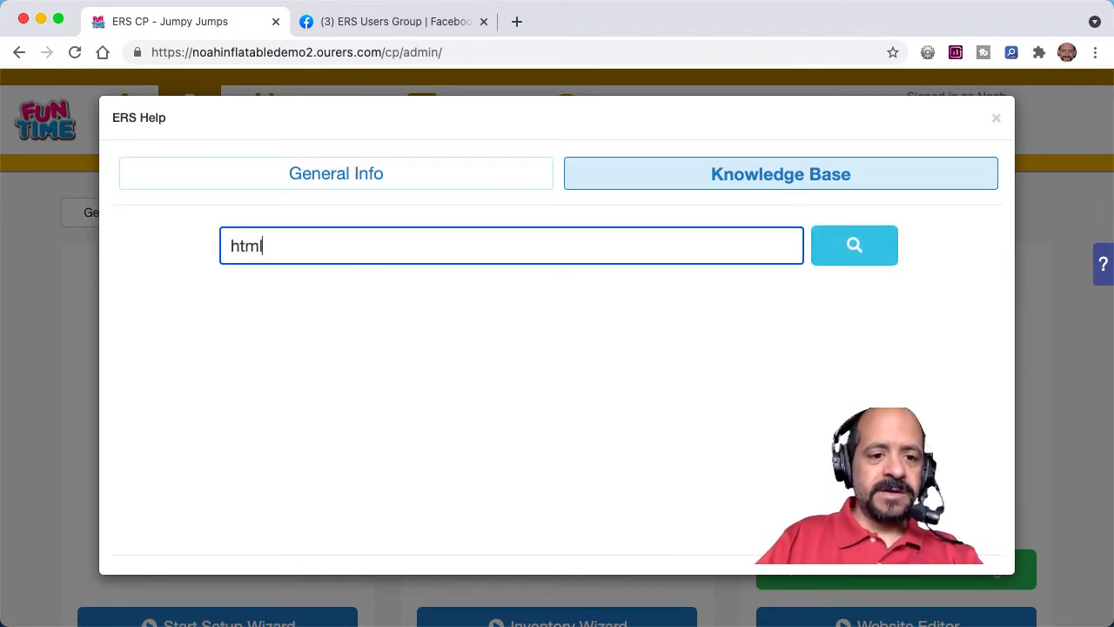
Step: Search the knowledge base for "links" and read through the full "Links and Basic HTML" article
double_click(299, 255)
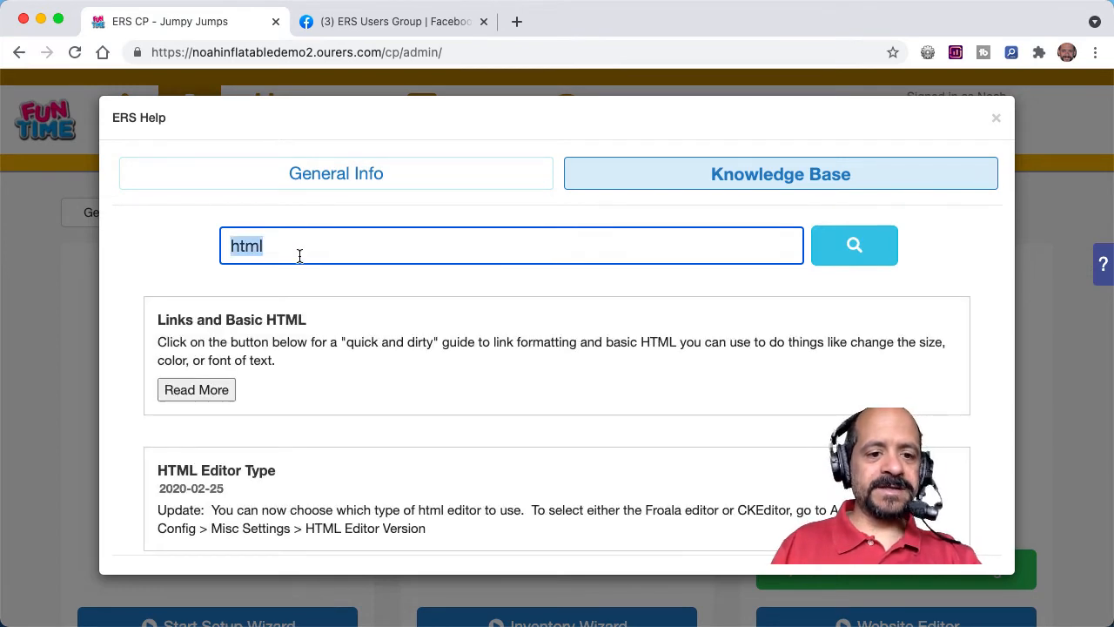
type("links")
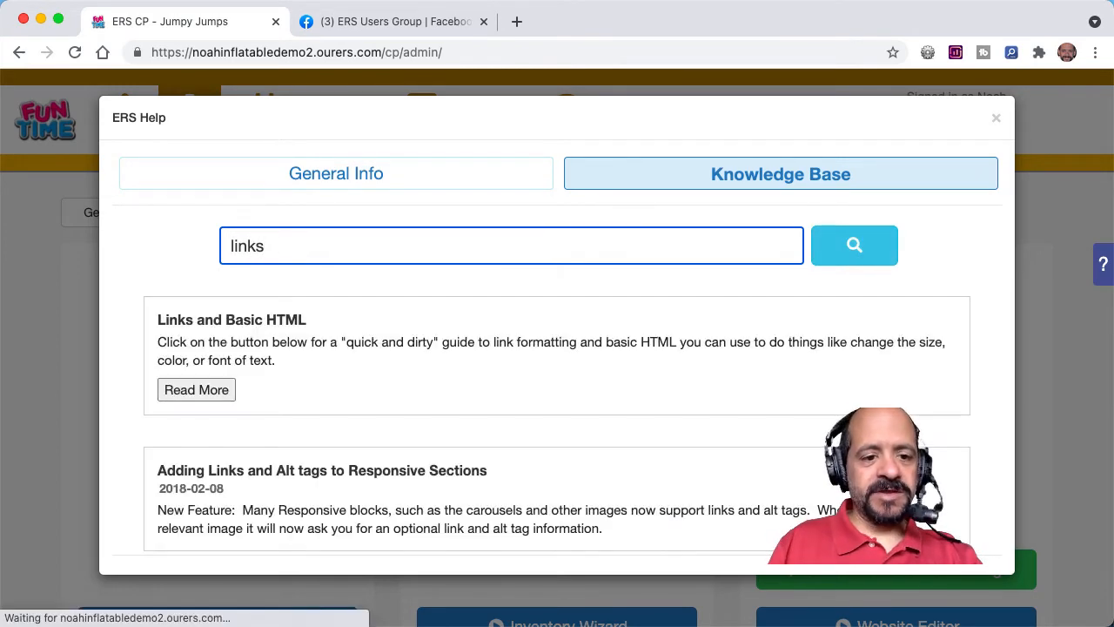
left_click(202, 393)
left_click(216, 397)
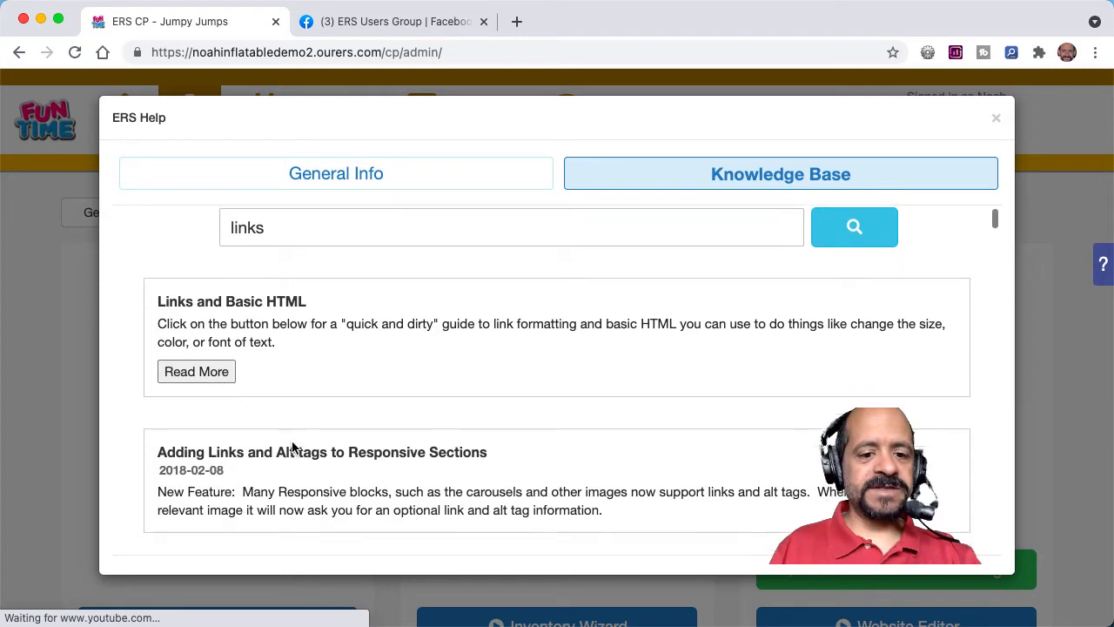
scroll(265, 405, "down", 1)
left_click(218, 353)
scroll(345, 405, "down", 8)
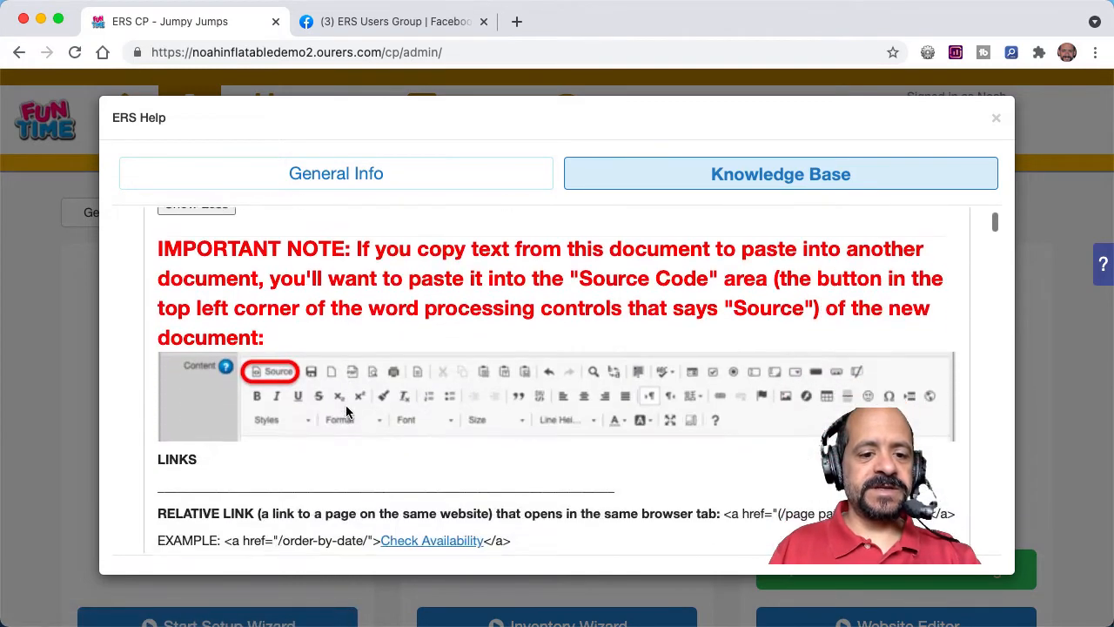
scroll(345, 410, "down", 5)
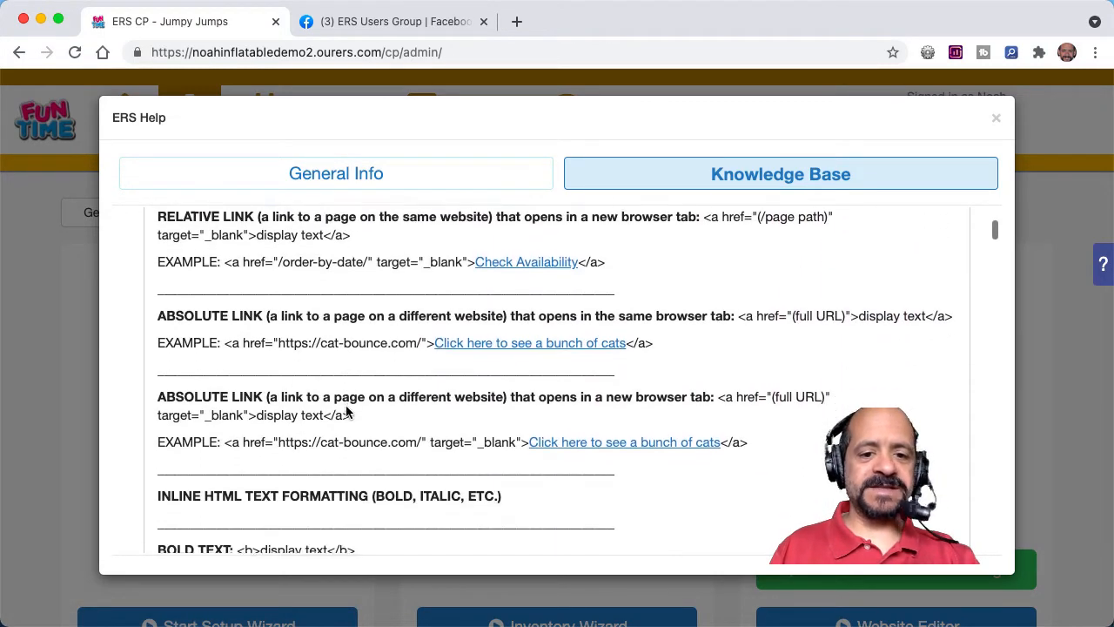
scroll(345, 411, "up", 12)
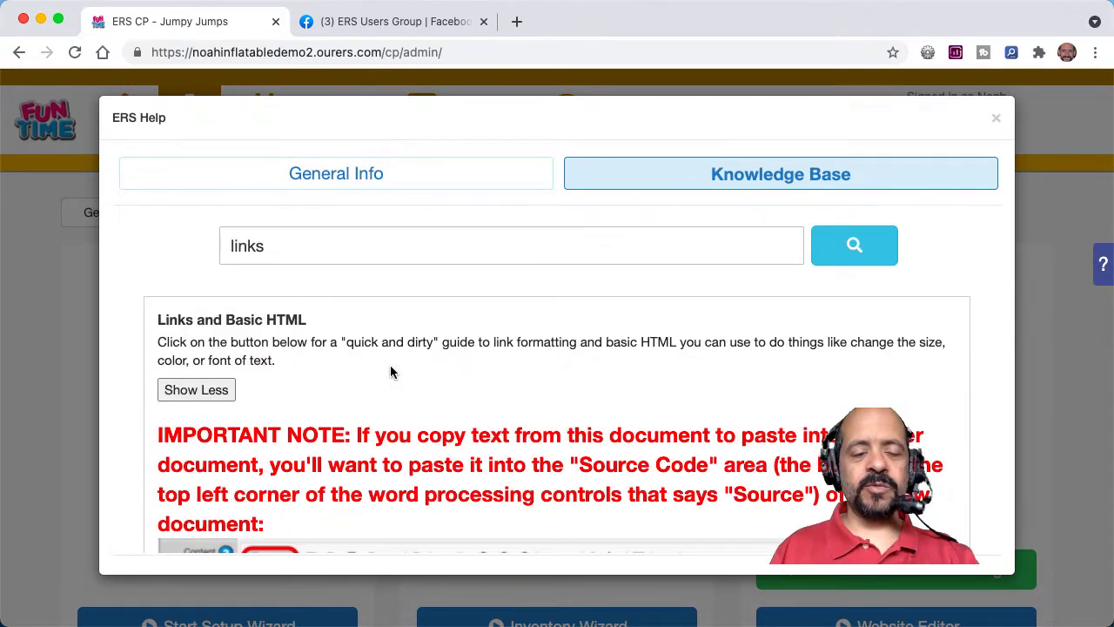
left_click(997, 120)
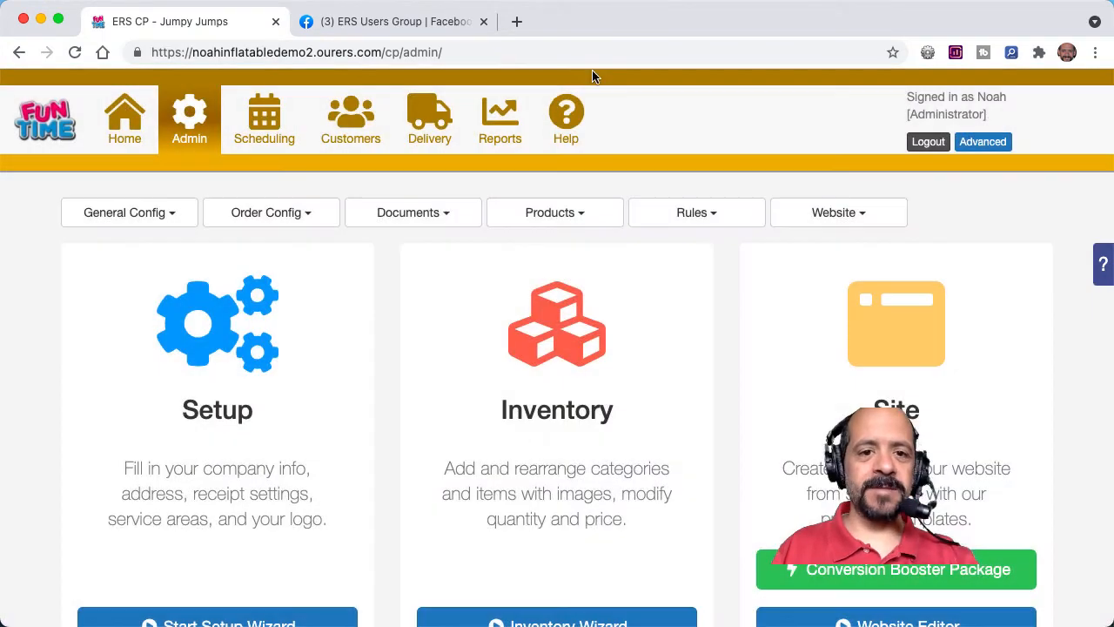
Step: Switch to the ERS Users Group on Facebook and open the group's Files section
left_click(374, 26)
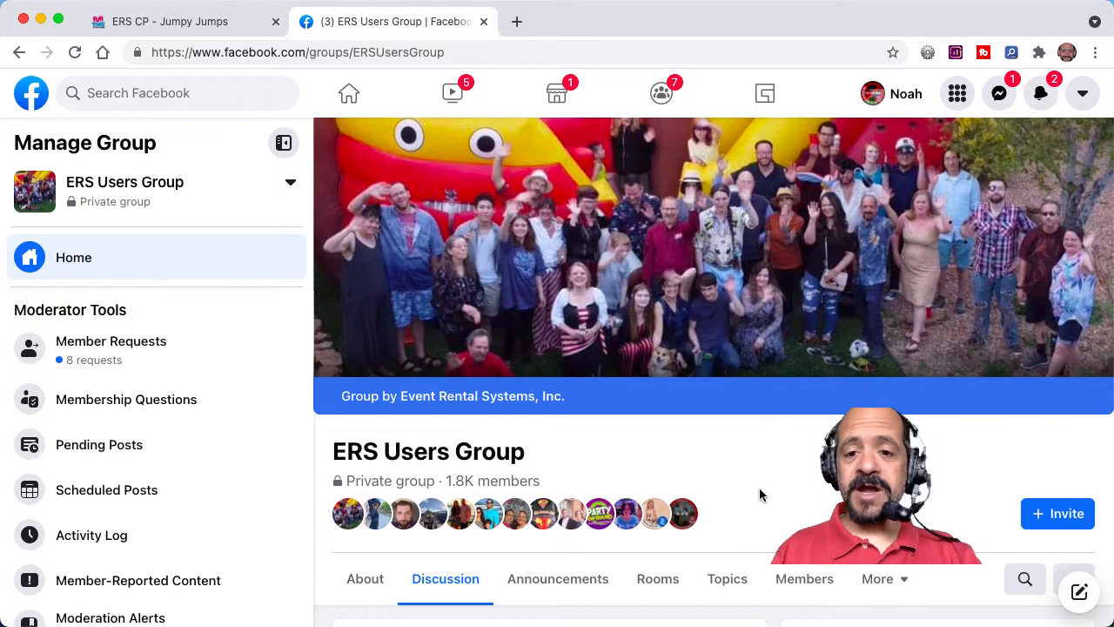
scroll(758, 494, "down", 4)
scroll(759, 494, "up", 4)
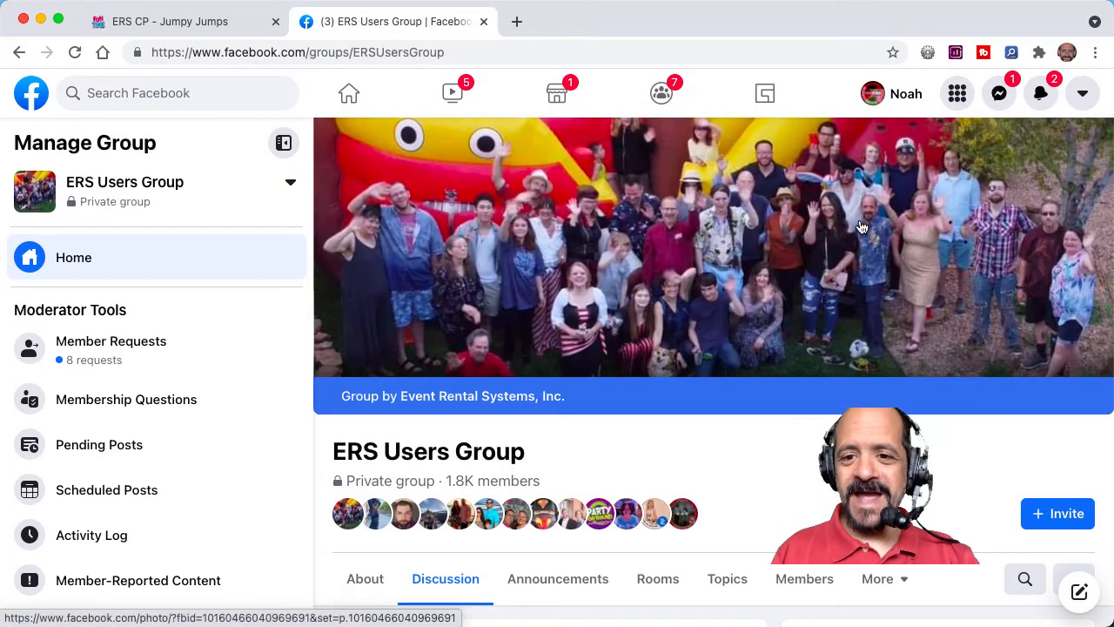
scroll(809, 557, "down", 6)
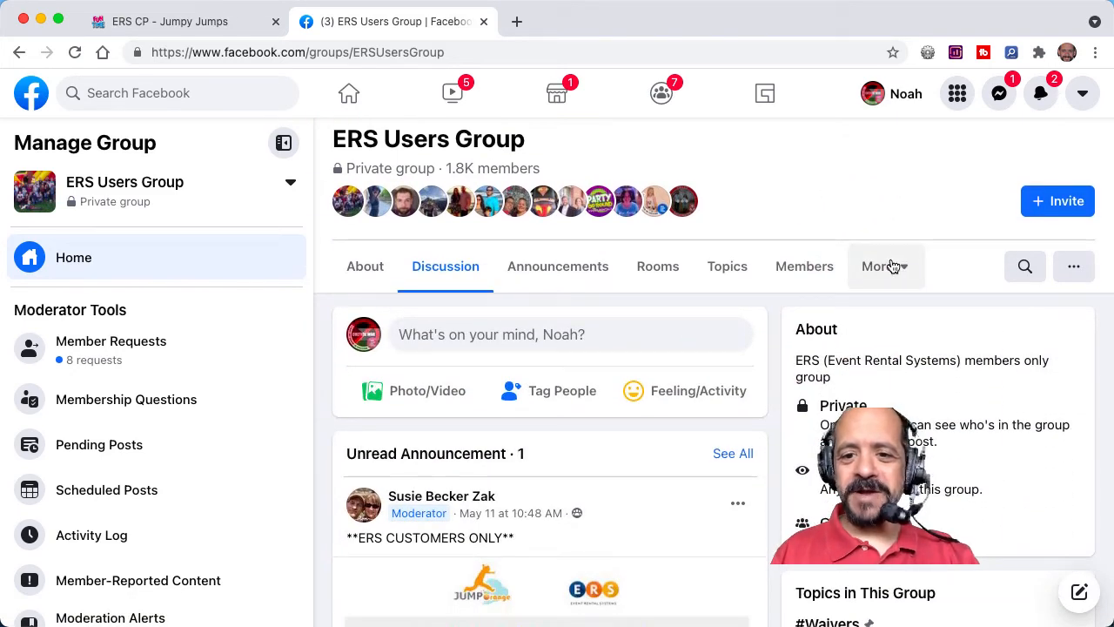
left_click(891, 265)
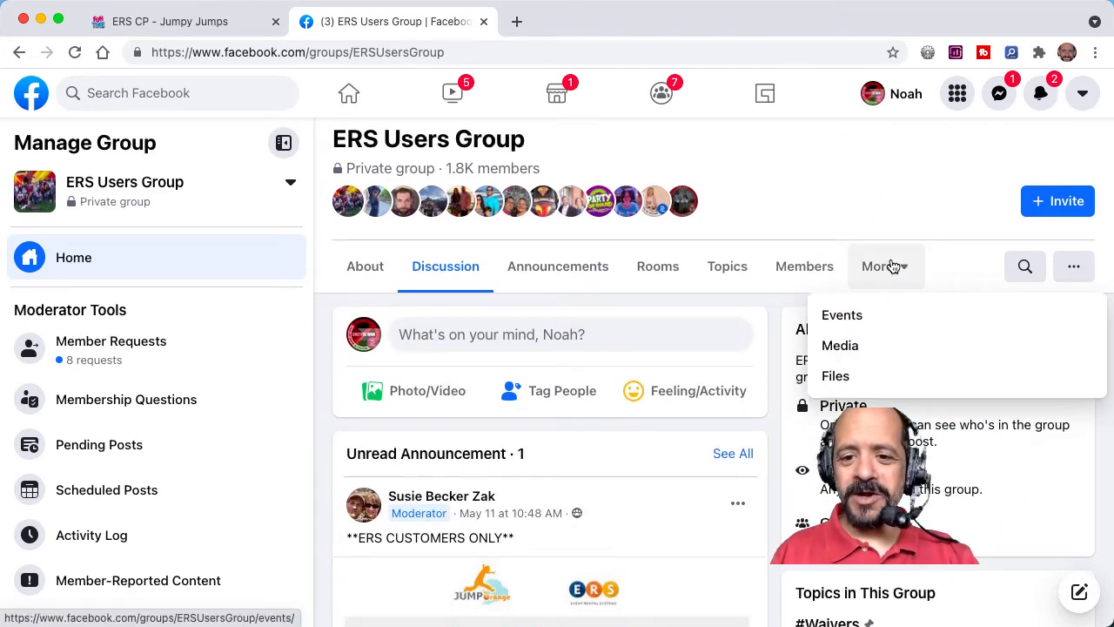
left_click(833, 382)
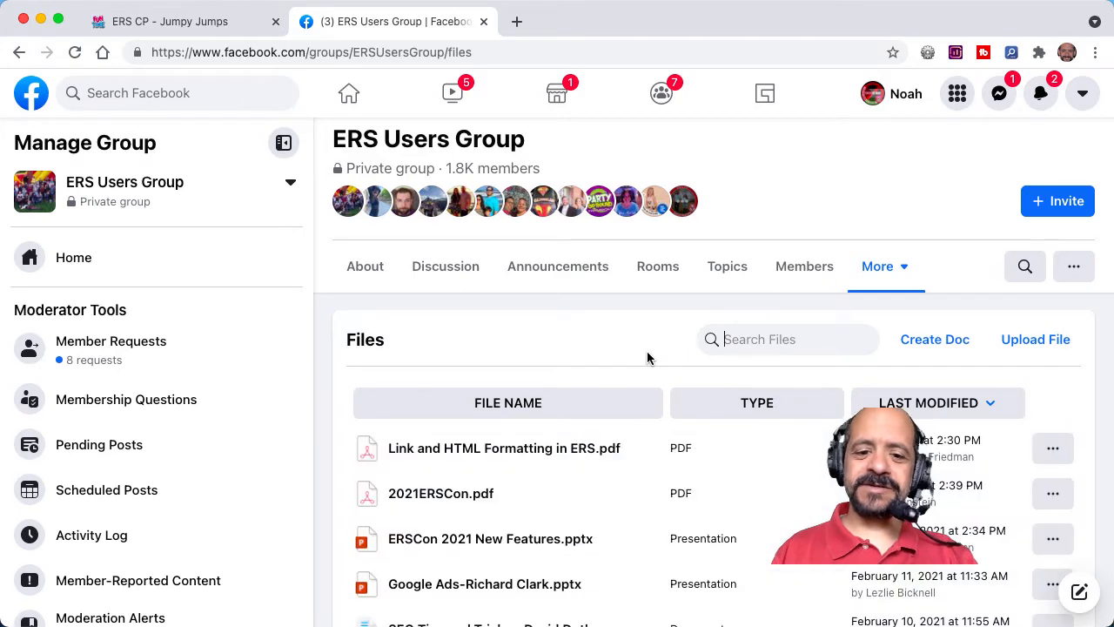
Step: Open the group post holding "Link and HTML Formatting in ERS.pdf" and download the PDF
scroll(647, 350, "down", 4)
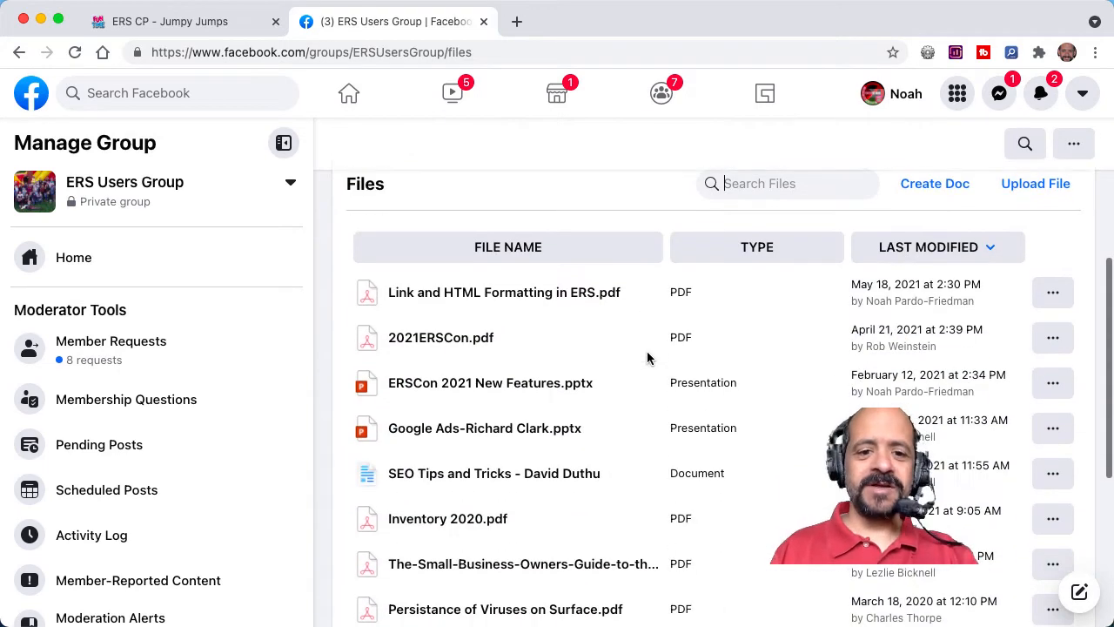
left_click(571, 294)
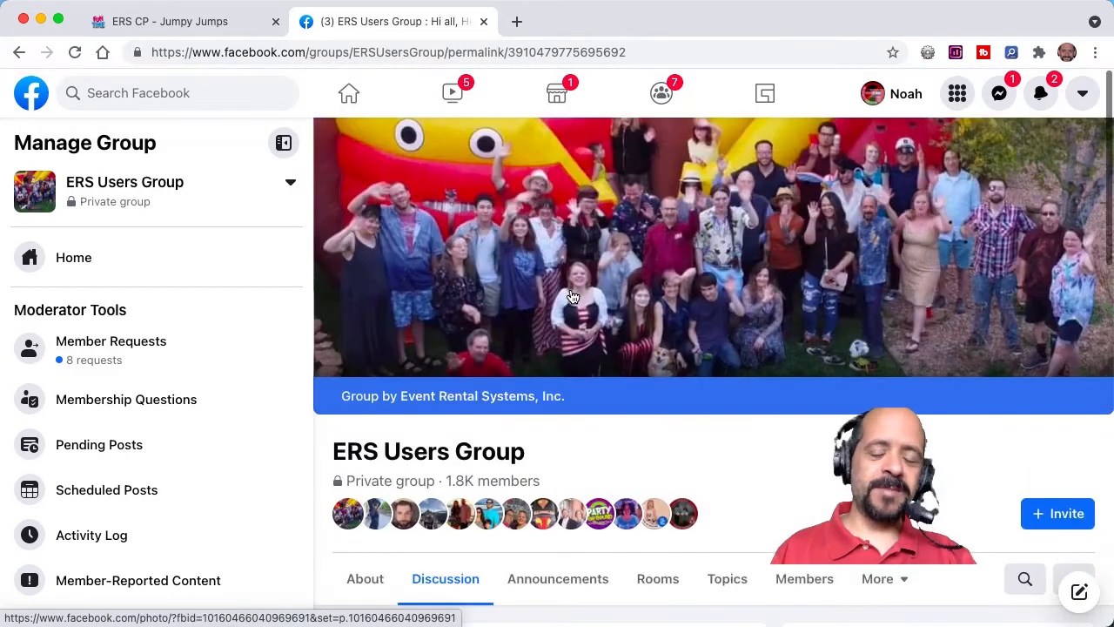
scroll(628, 412, "down", 2)
scroll(627, 417, "down", 4)
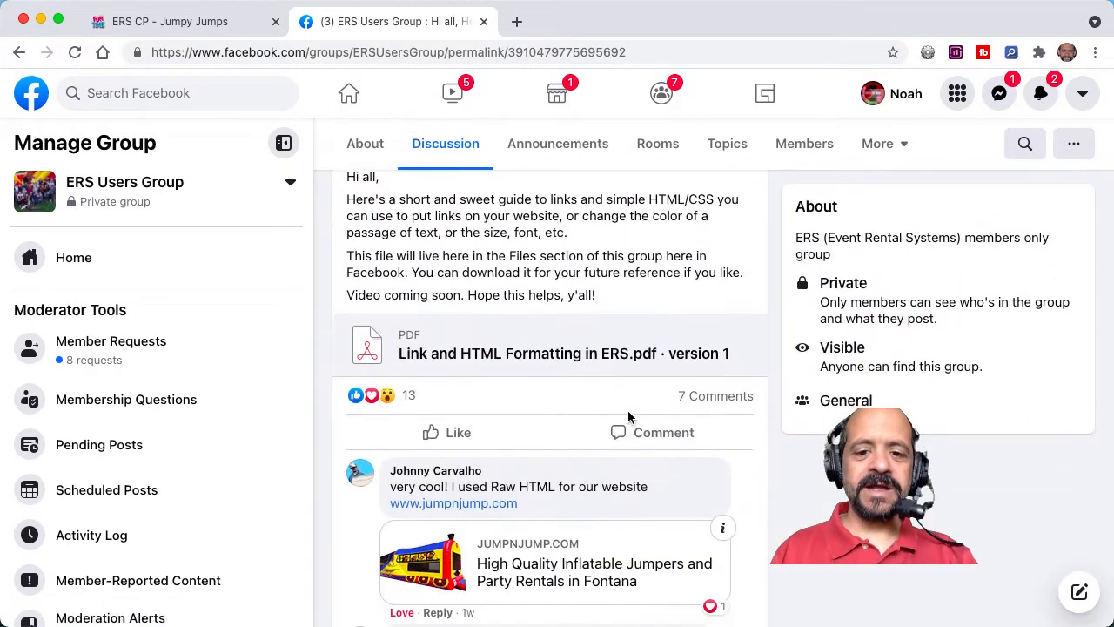
left_click(568, 346)
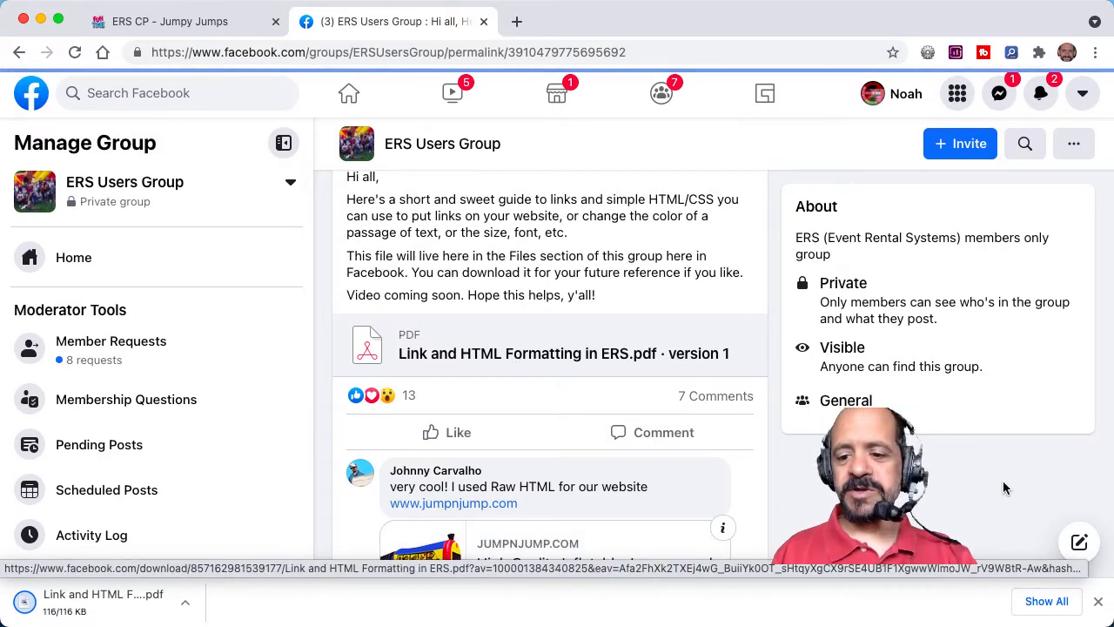
left_click(1098, 603)
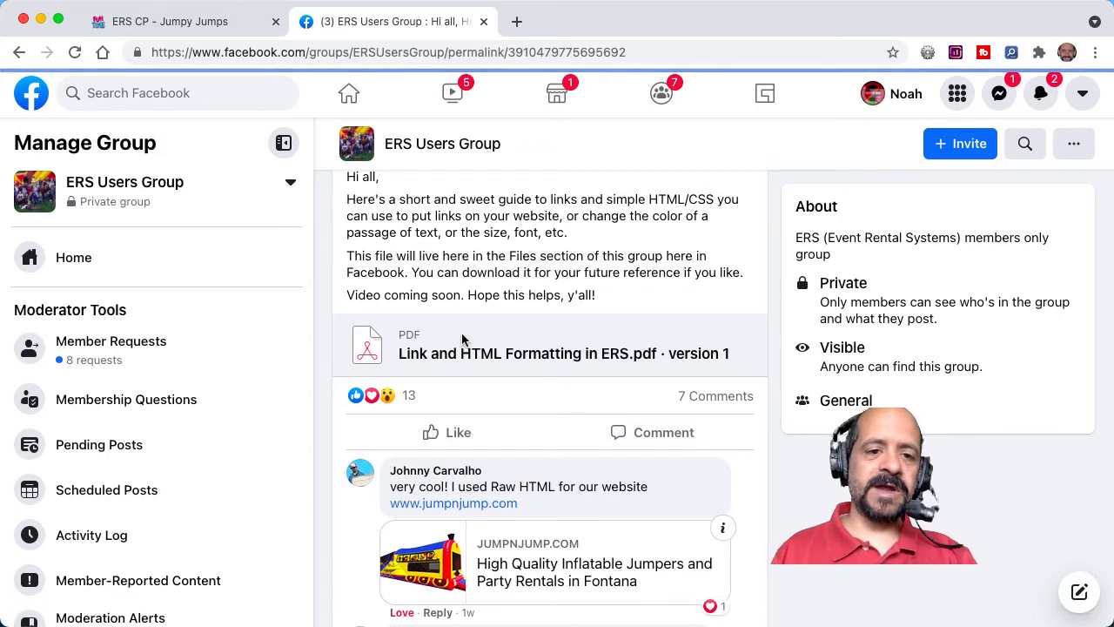
Step: Switch back to the ERS control panel, revisit the full "Links and Basic HTML" help article, and close the Facebook page
key("ctrl+shift+Tab")
left_click(558, 118)
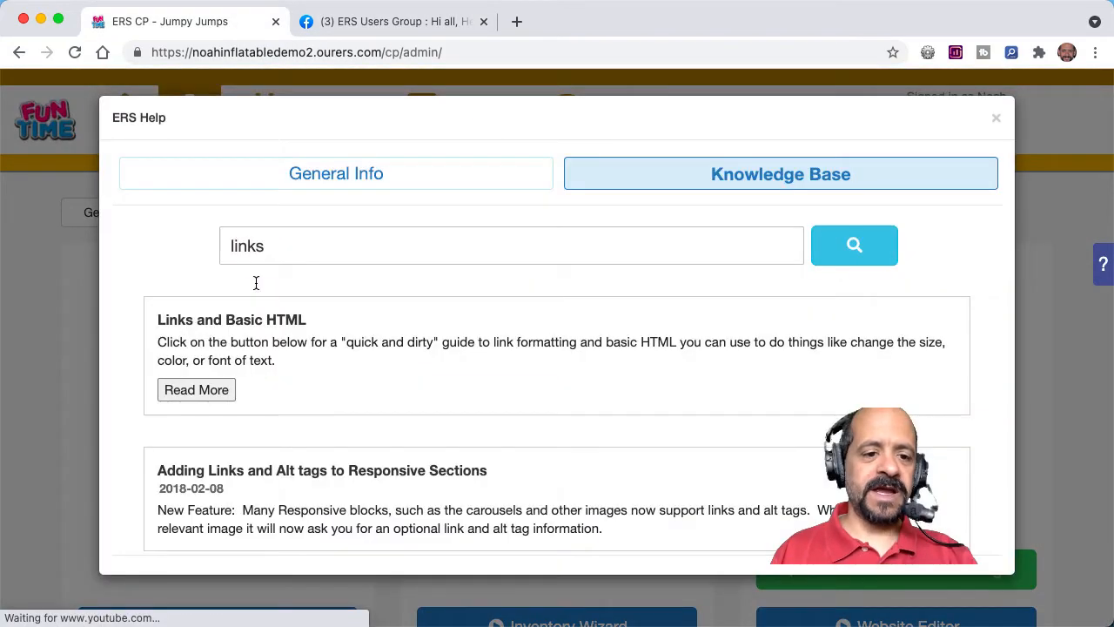
left_click(212, 389)
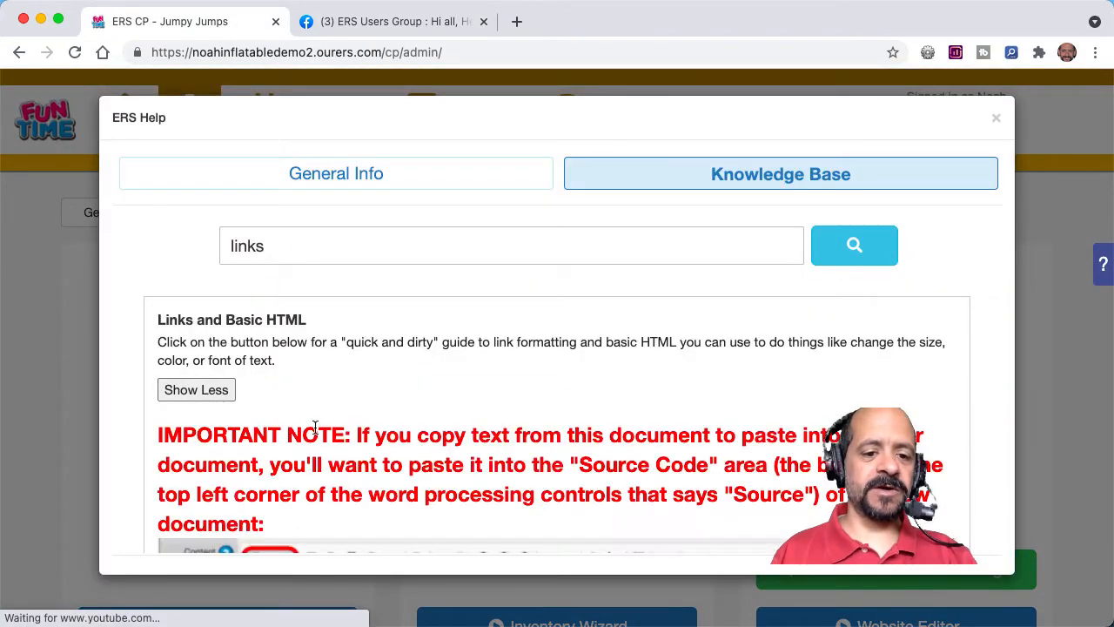
scroll(315, 433, "down", 5)
scroll(315, 433, "up", 2)
scroll(315, 433, "up", 3)
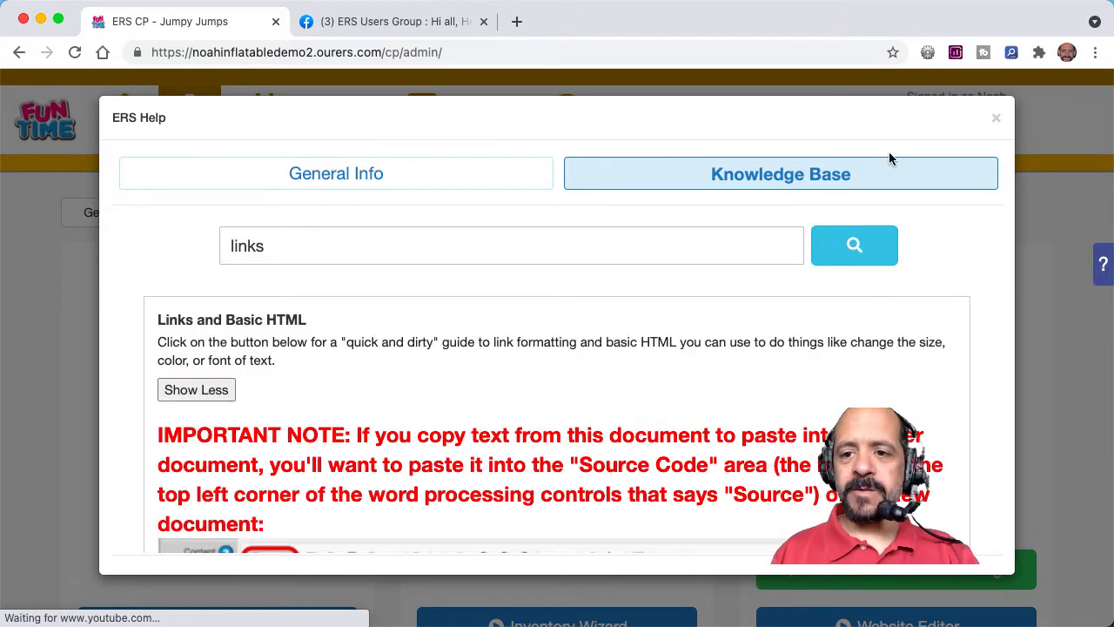
left_click(995, 117)
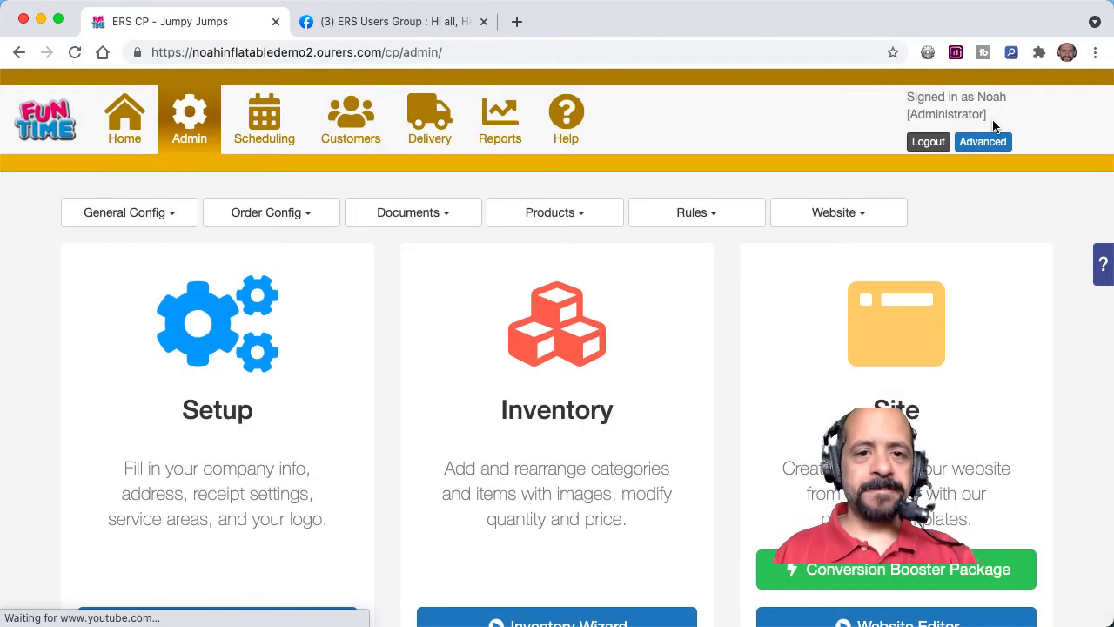
left_click(484, 22)
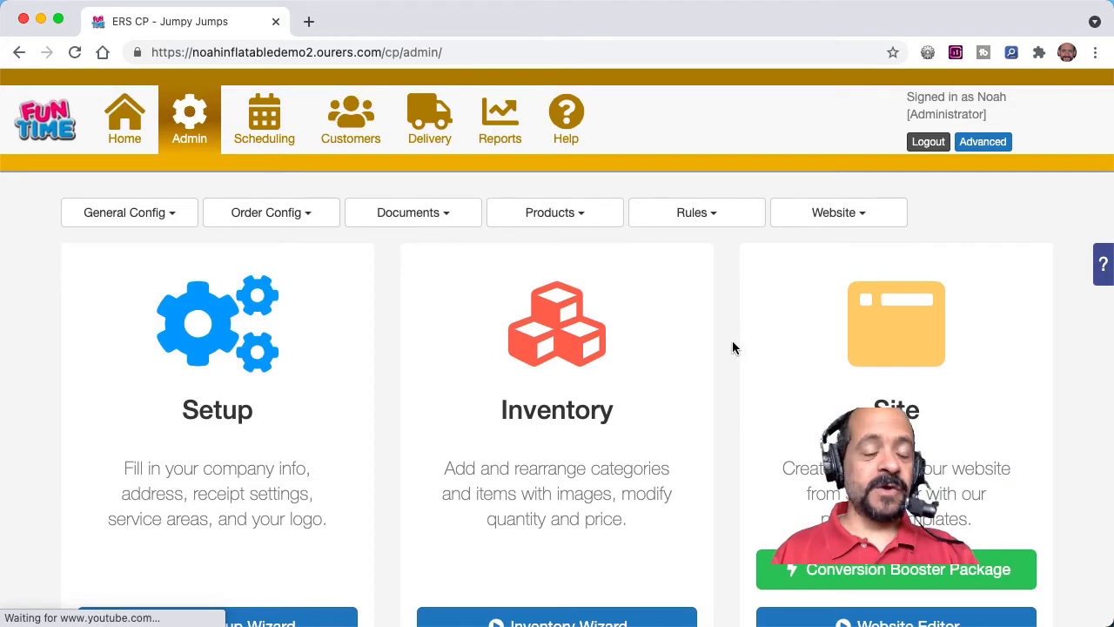
Step: Go to the website's Responsive Setup and open the Home page in the website editor
left_click(831, 225)
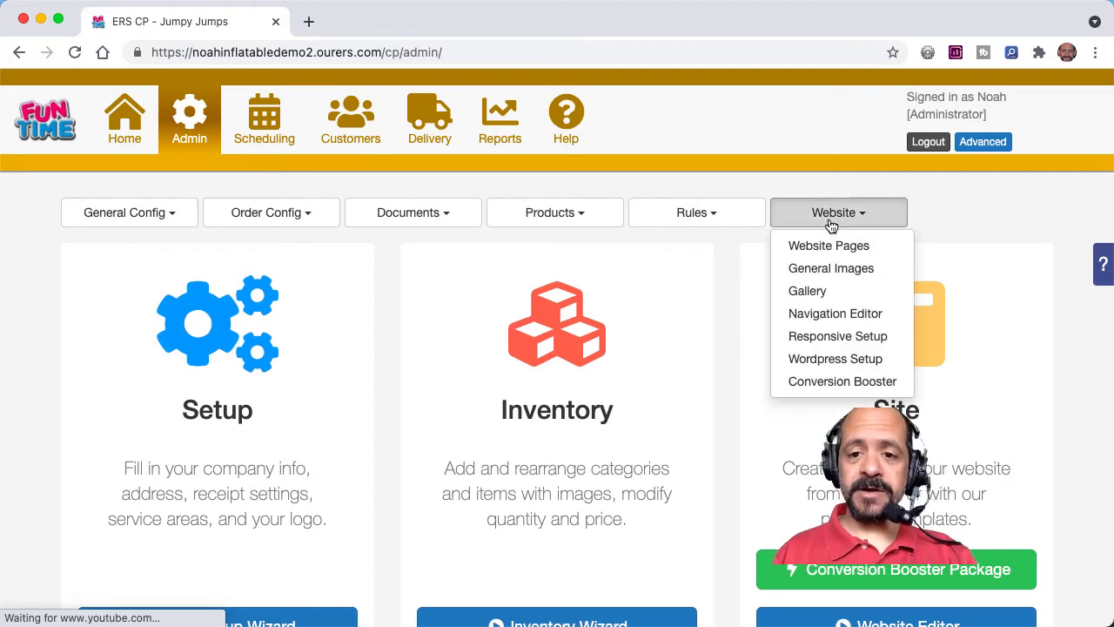
left_click(821, 337)
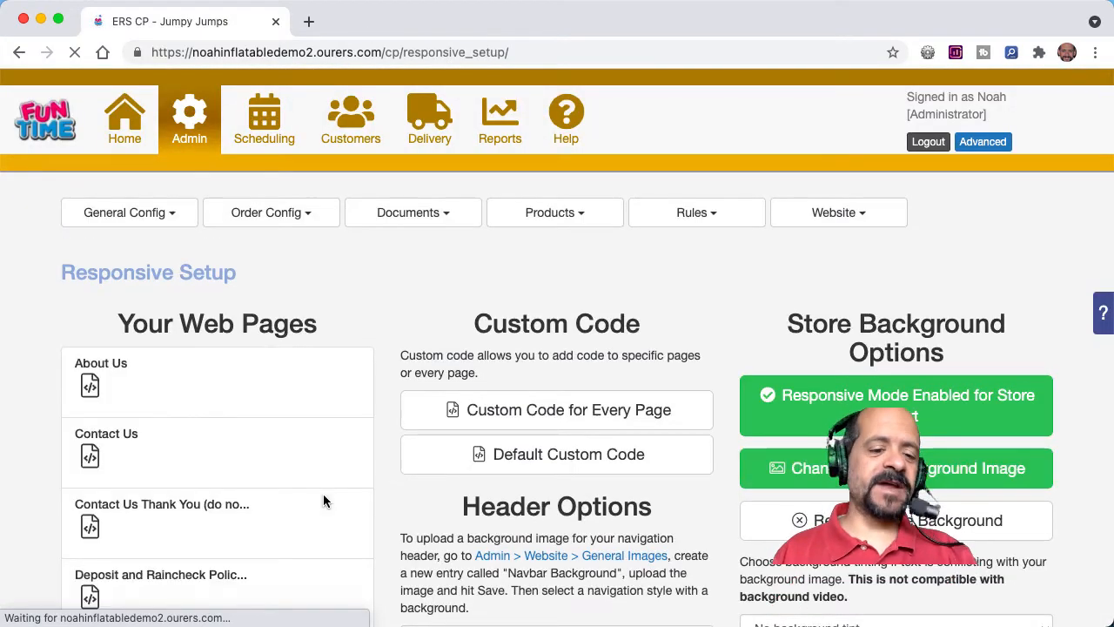
scroll(238, 532, "down", 5)
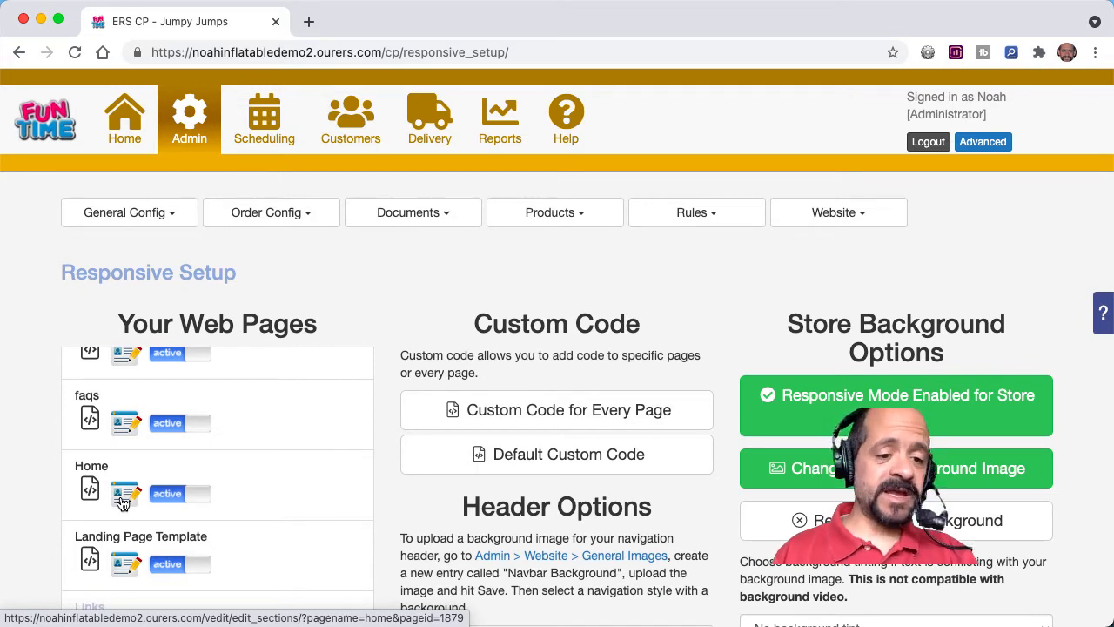
left_click(123, 502)
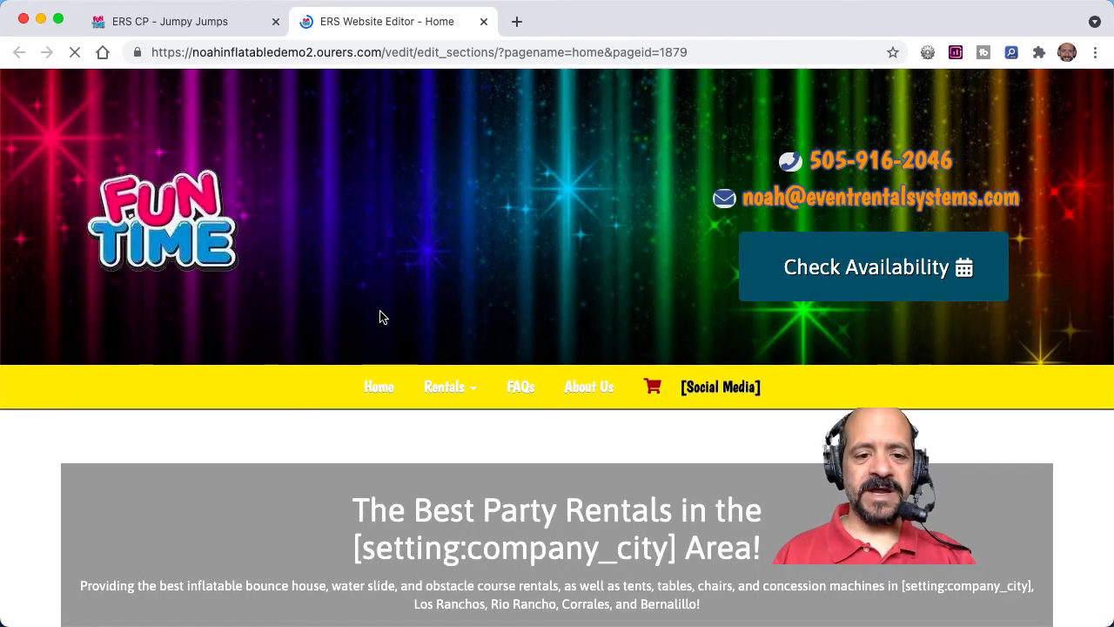
Step: Change the banner's Book Now button text to "Check Availability & Book Now" above its link line and update the content
scroll(380, 316, "down", 2)
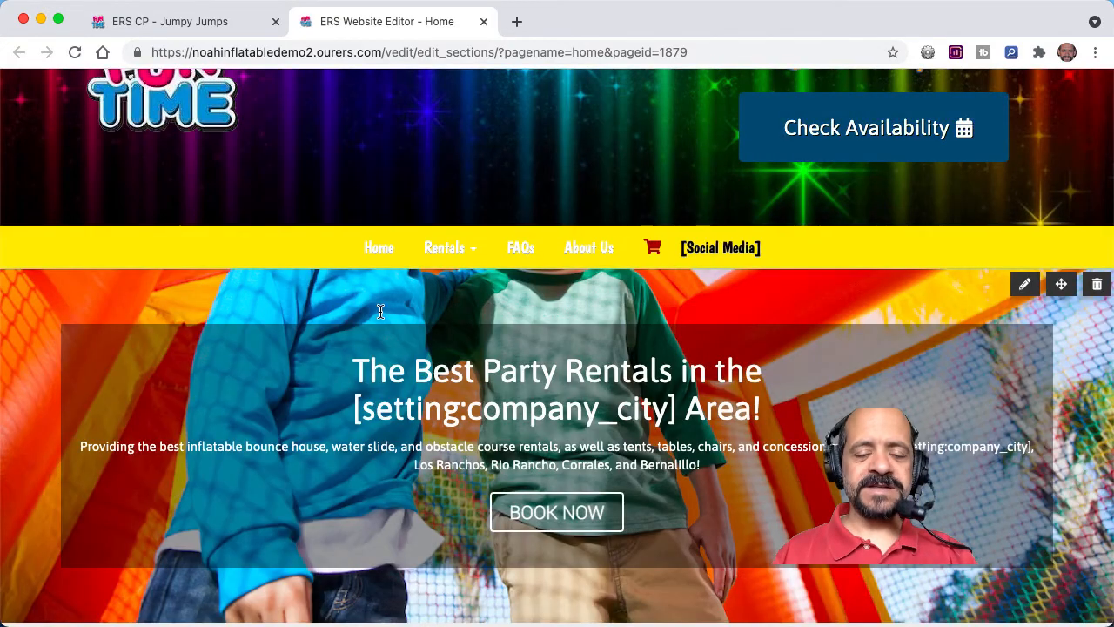
scroll(380, 313, "down", 3)
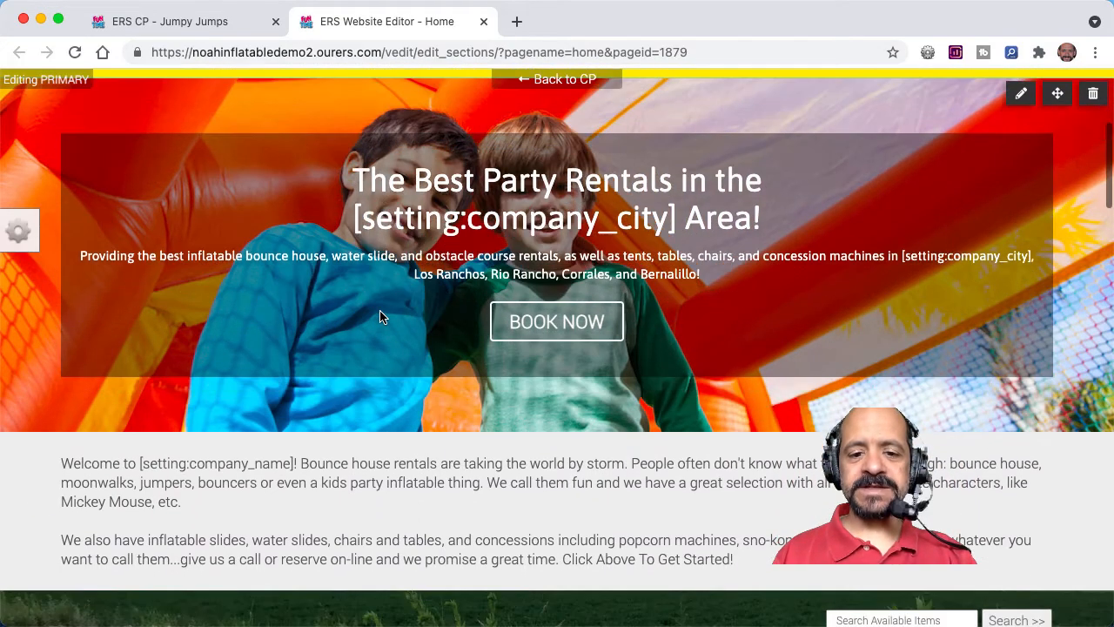
left_click(543, 324)
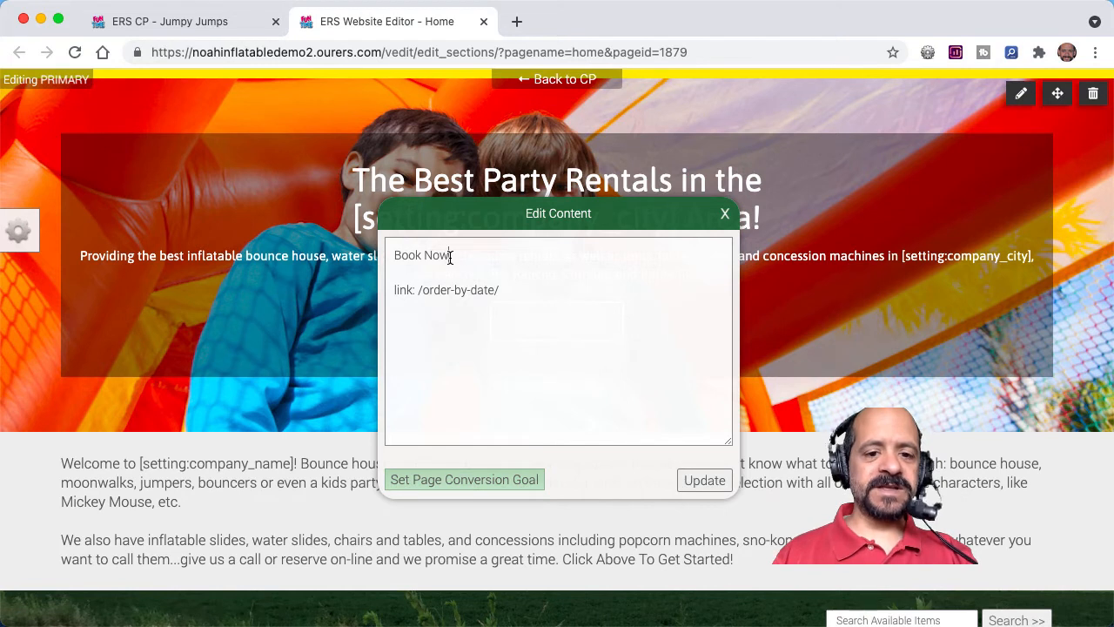
key("shift+super+Right")
type("Ch")
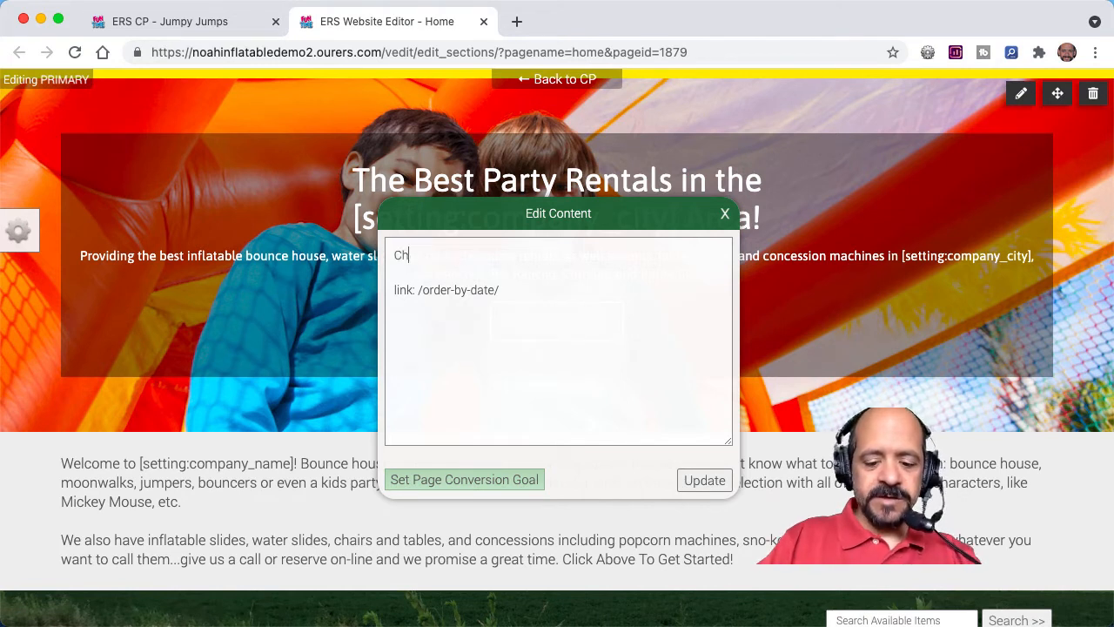
type("eck Availability & Book Now")
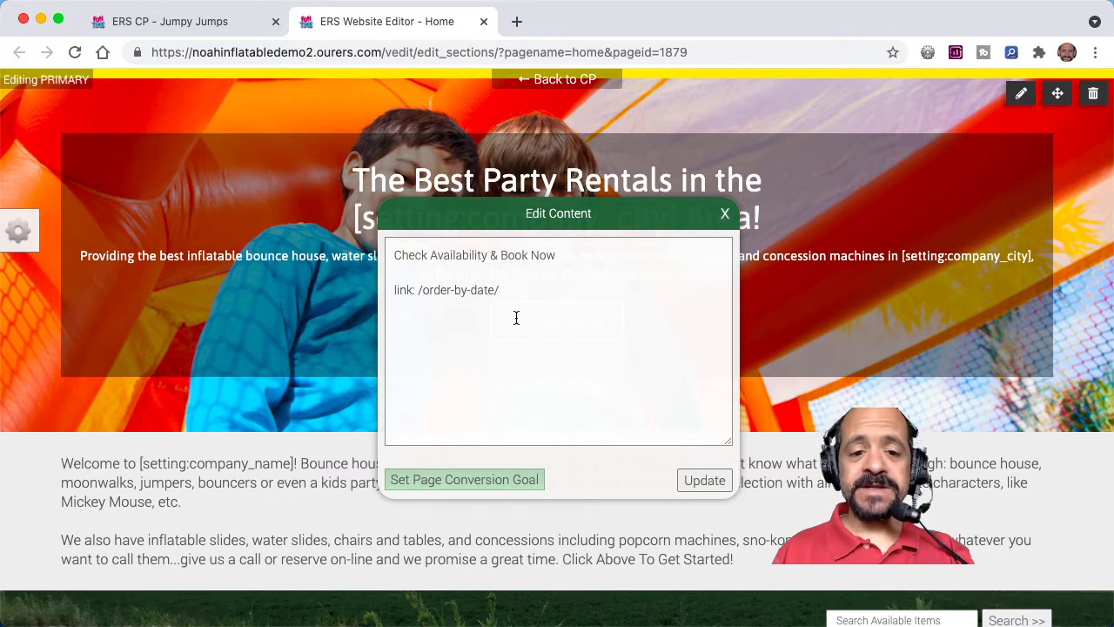
left_click(700, 481)
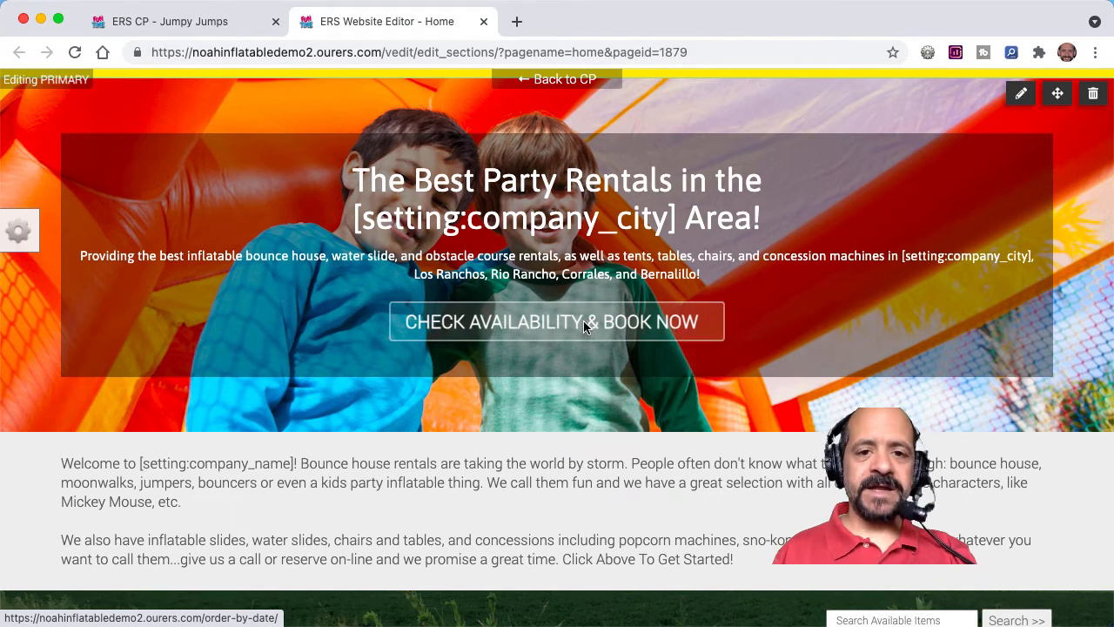
Step: Open cat-bounce.com in a new browser tab and copy its full web address
left_click(517, 22)
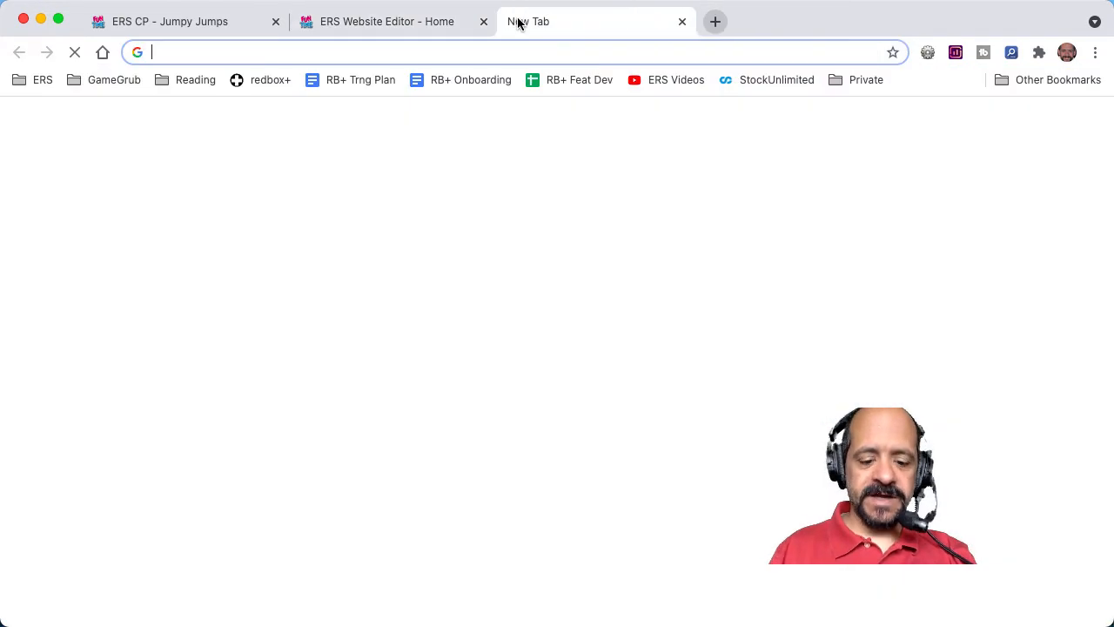
type("cat-bounce.com")
key("Return")
left_click(364, 49)
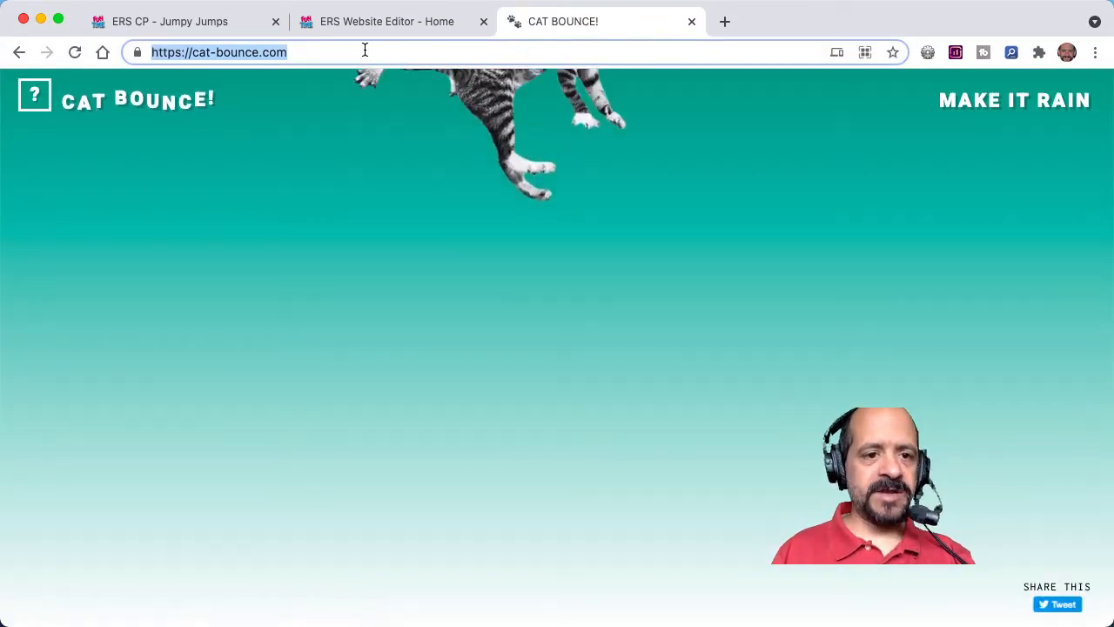
key("super+c")
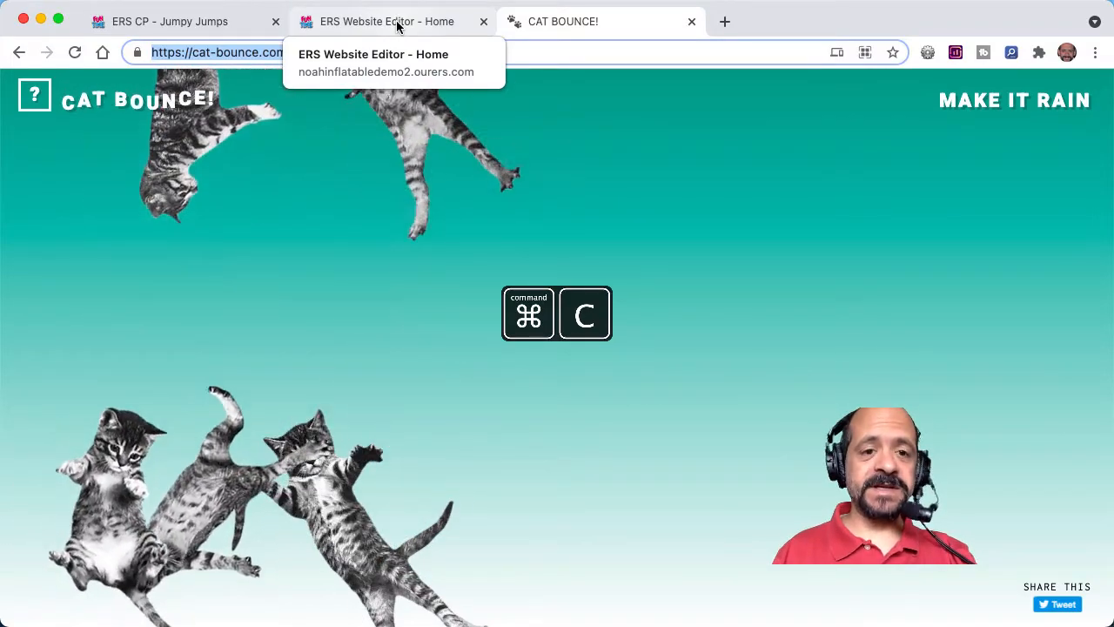
key("ctrl+c")
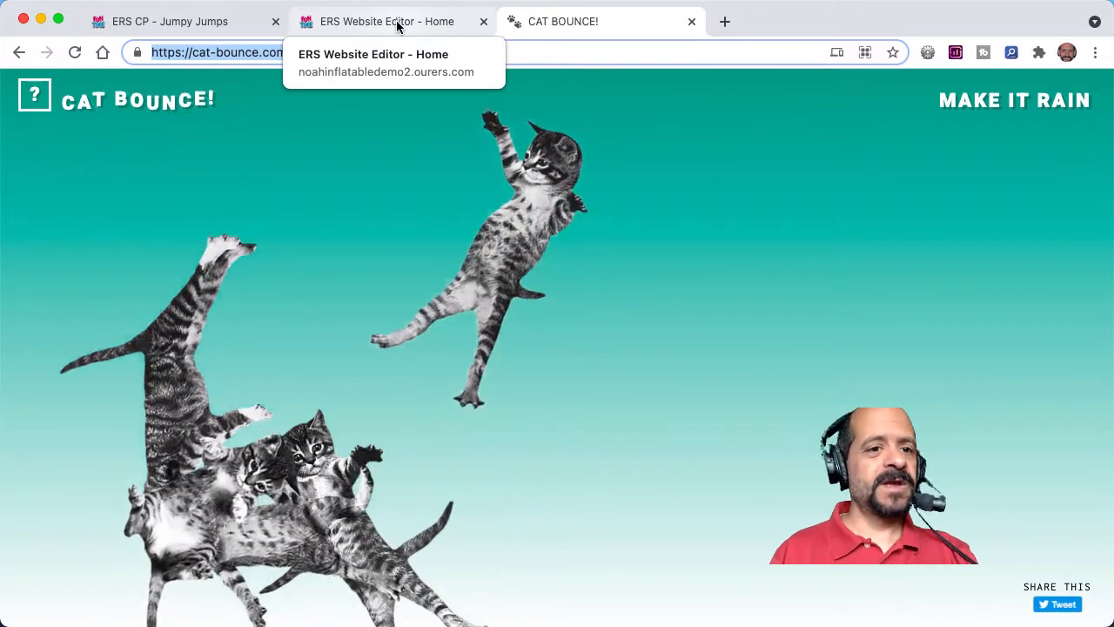
left_click(397, 23)
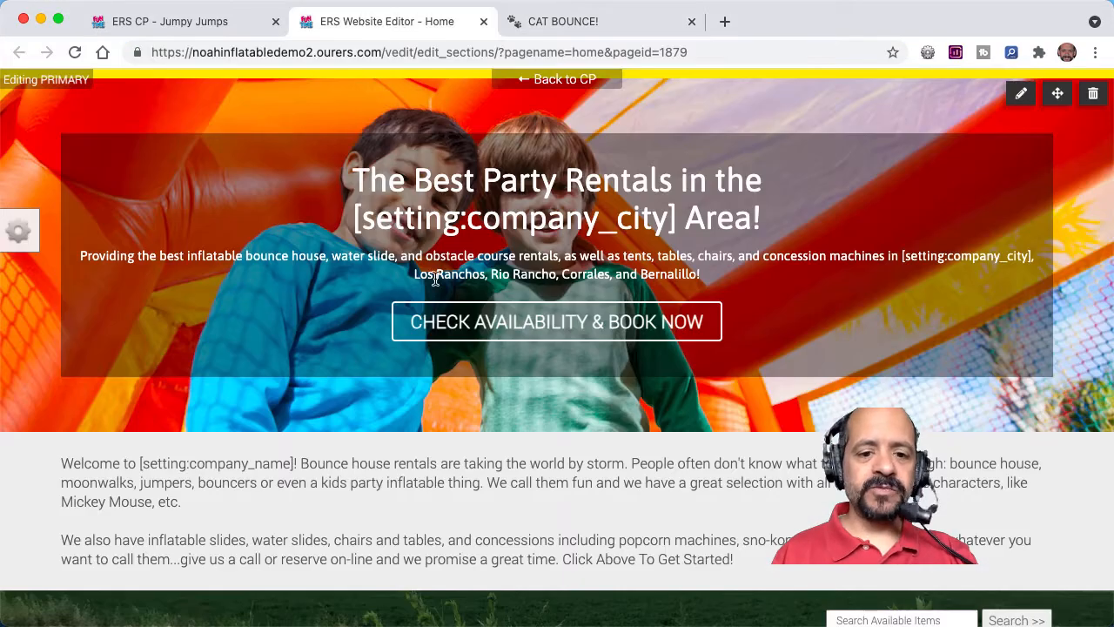
left_click(518, 322)
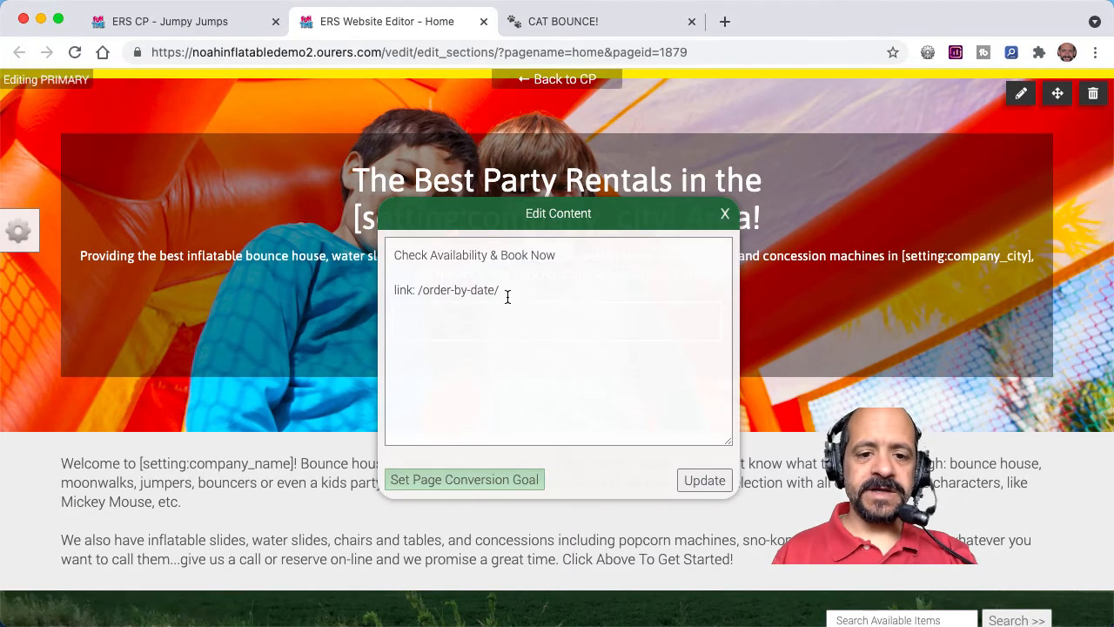
left_click_drag(504, 291, 418, 292)
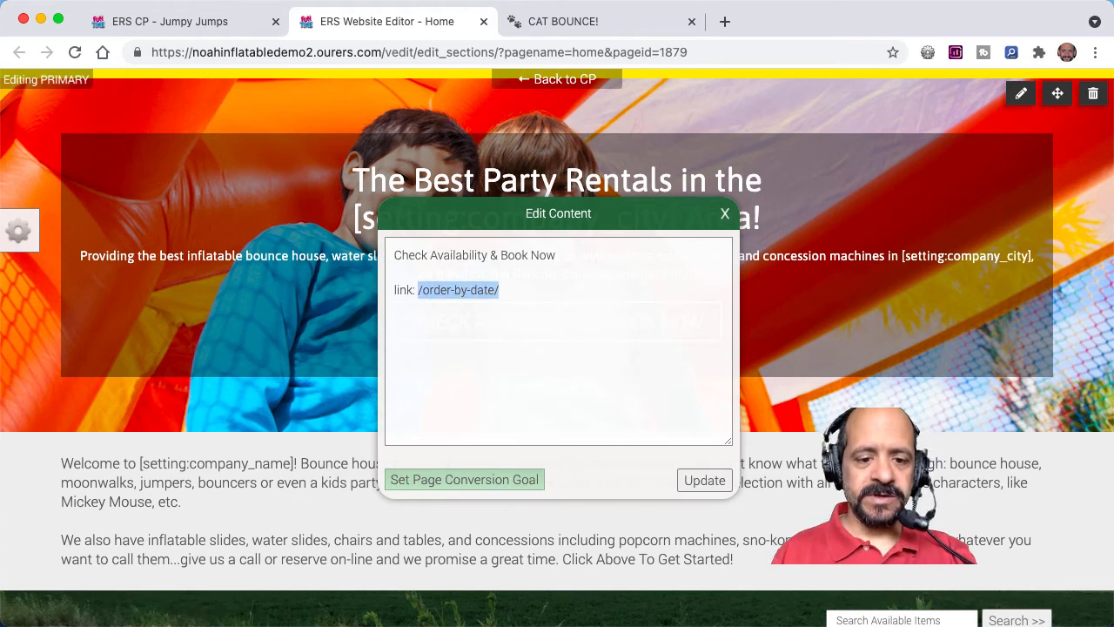
key("super+v")
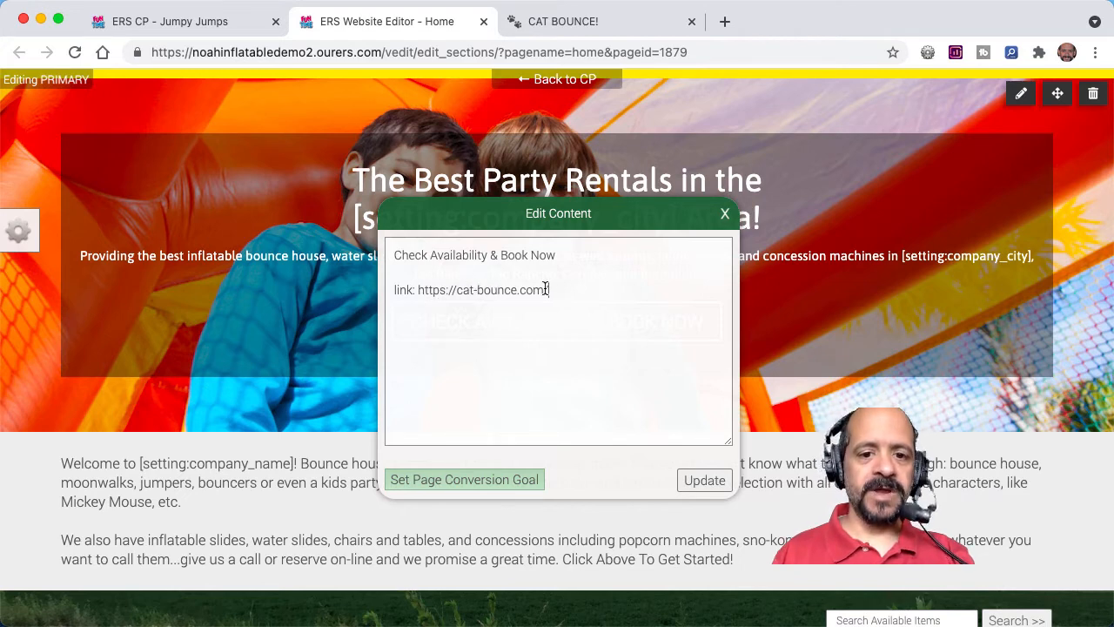
left_click(702, 480)
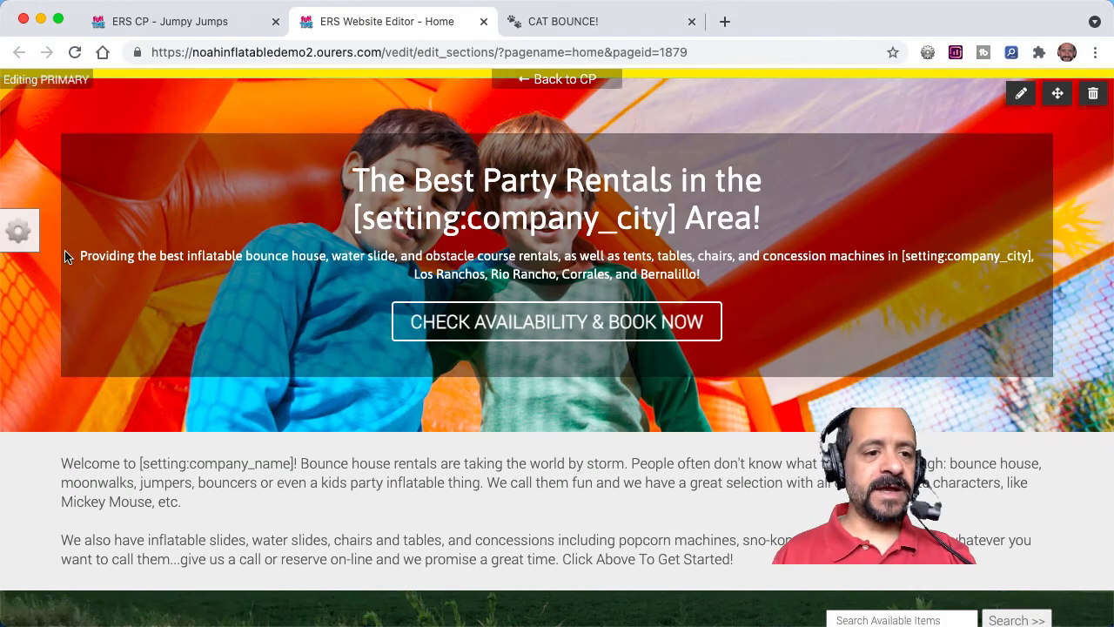
Step: Save the edited Home page and dismiss the save confirmation
left_click(21, 233)
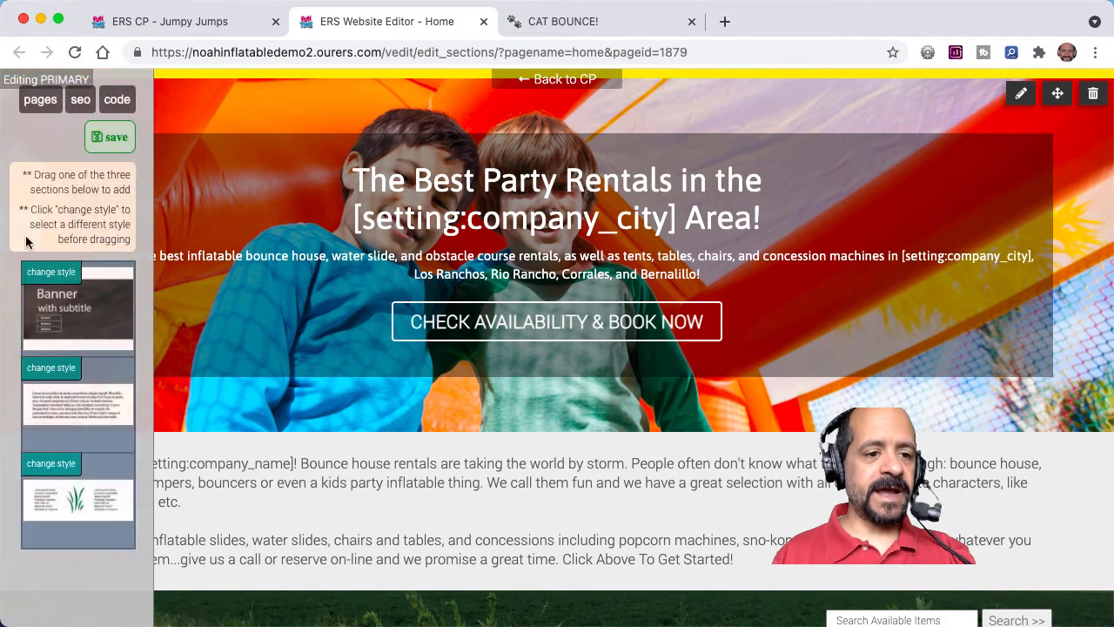
left_click(106, 141)
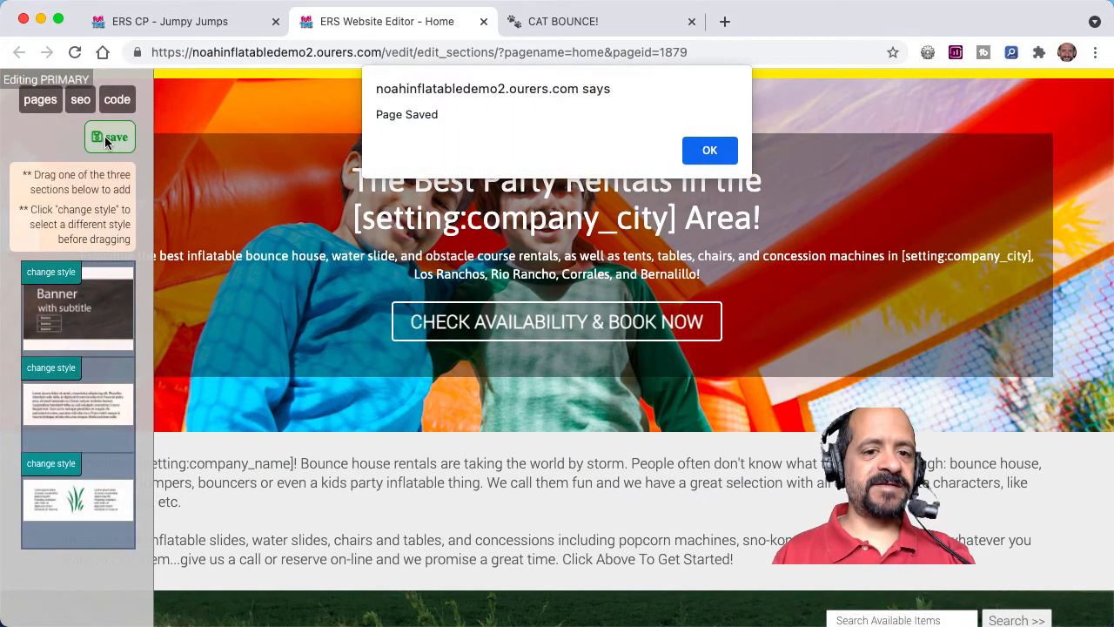
left_click(709, 151)
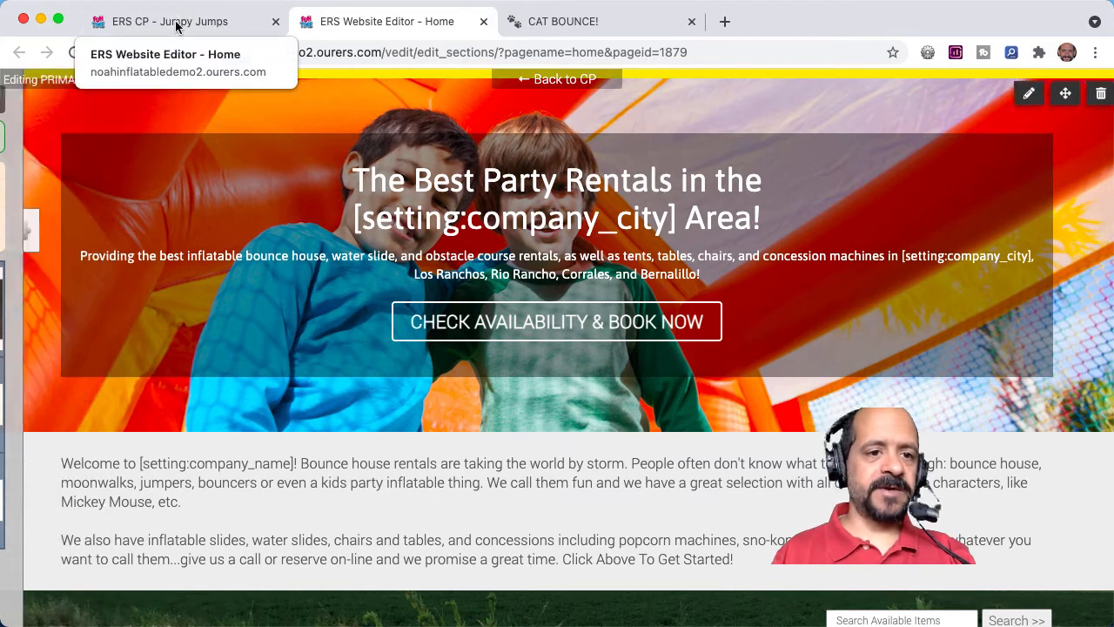
Step: Test the banner's Check Availability & Book Now link on the live website and close both Cat Bounce pages
left_click(177, 27)
left_click(42, 124)
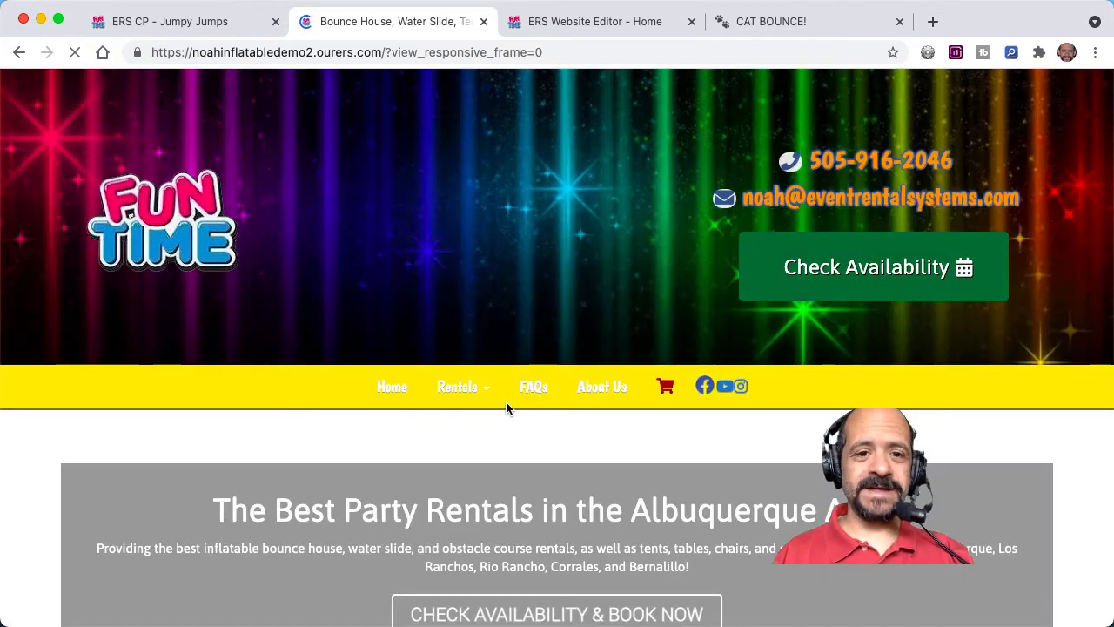
scroll(506, 406, "down", 4)
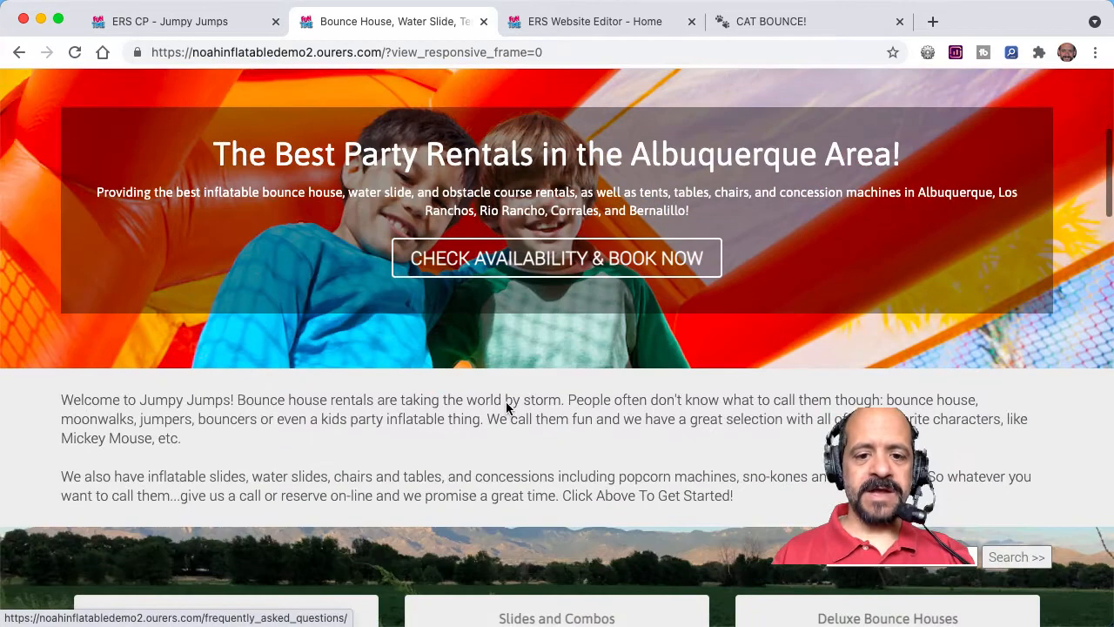
left_click(563, 261)
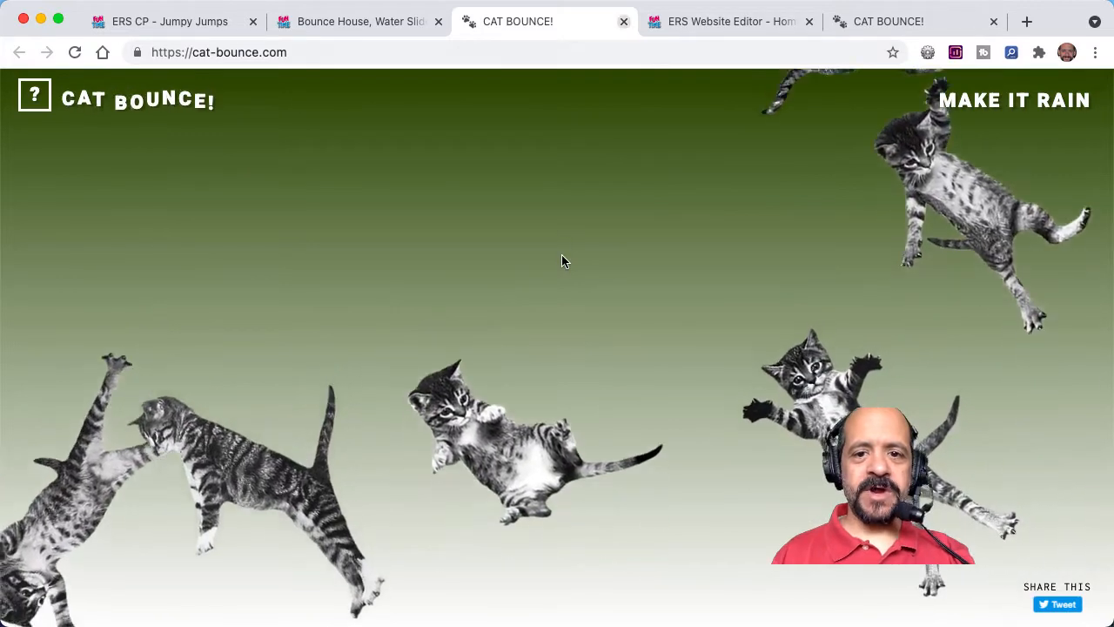
left_click(624, 22)
left_click(822, 22)
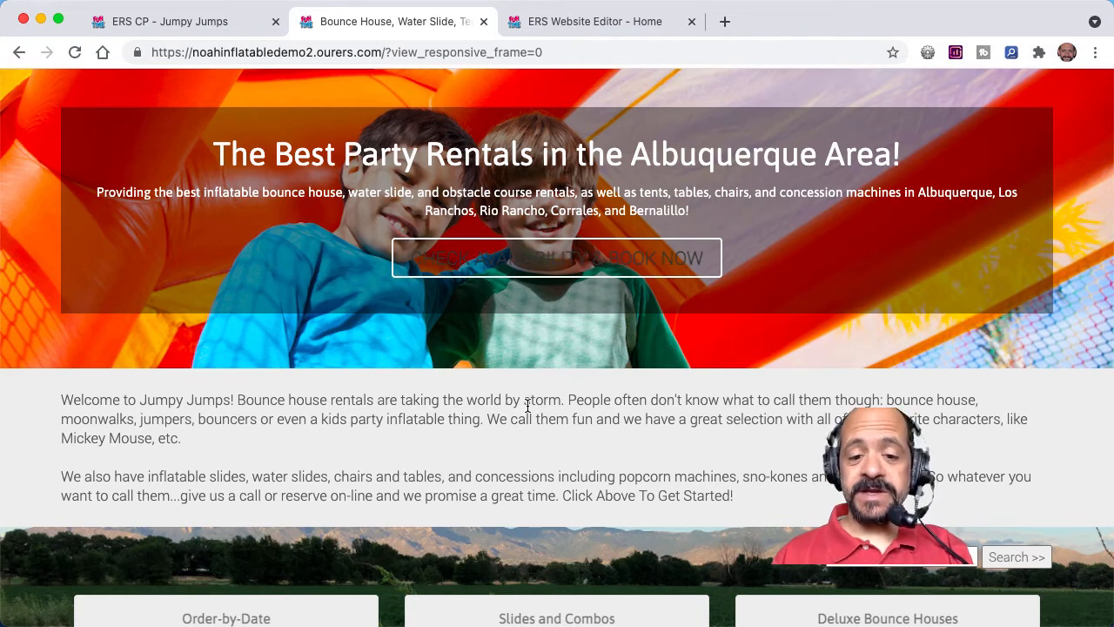
Step: Go back to the website editor, open the welcome text below the banner for editing, and place the cursor before "Mickey Mouse"
left_click(595, 24)
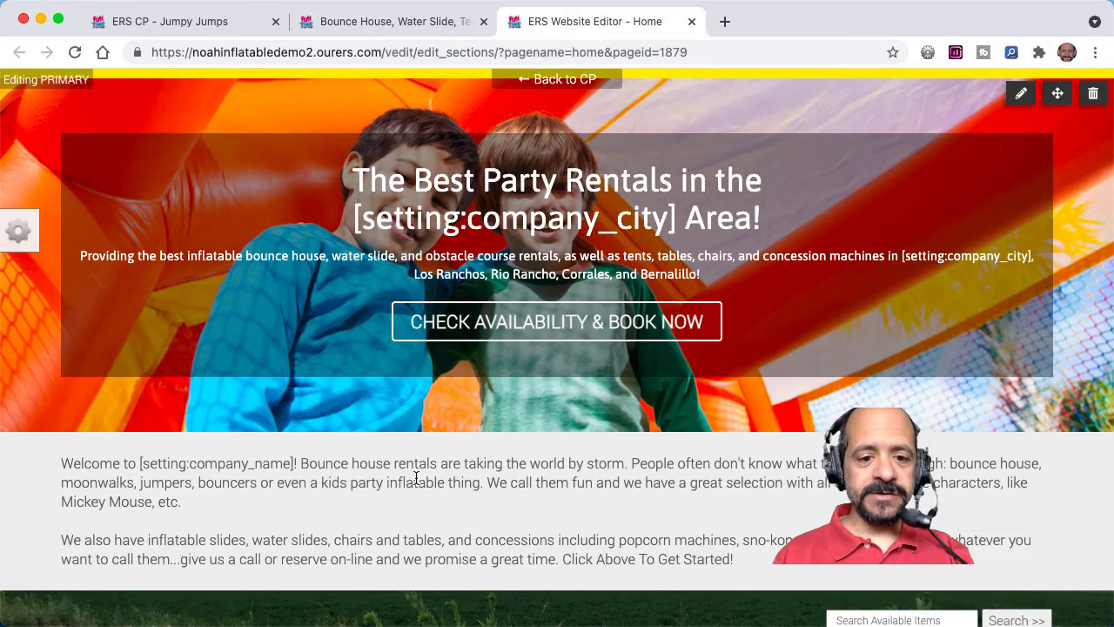
mouse_move(449, 476)
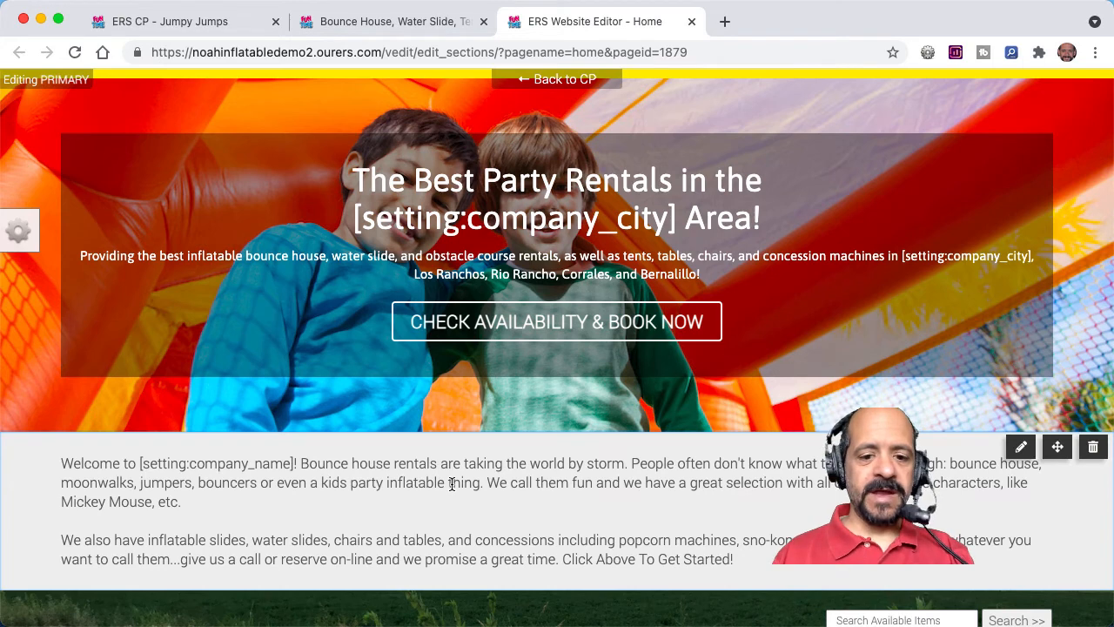
left_click(451, 484)
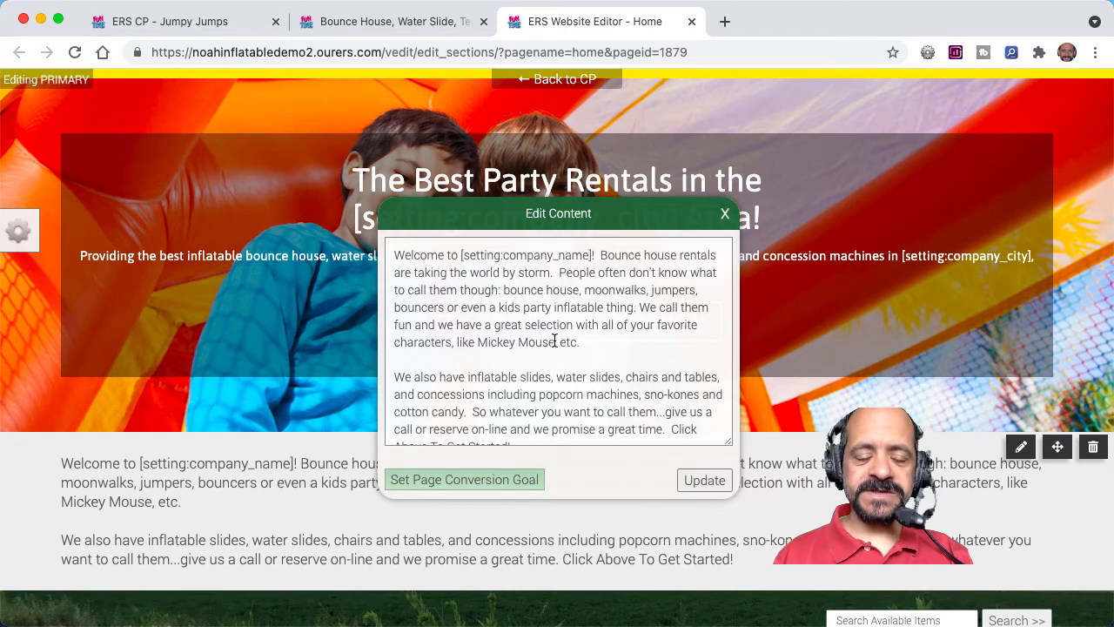
left_click(477, 342)
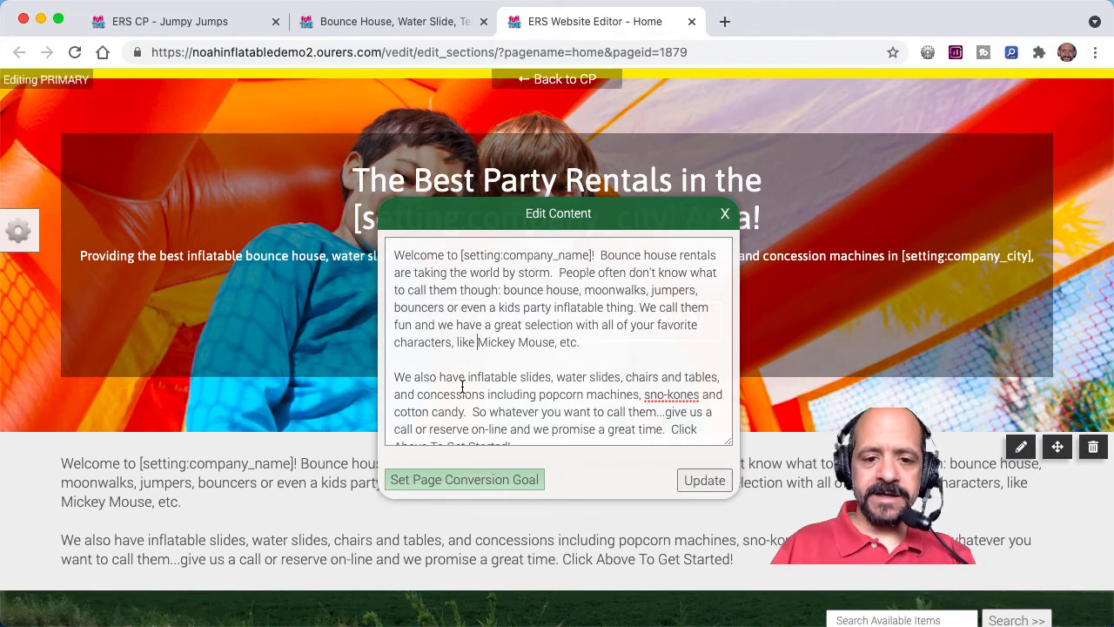
Step: Review the relative and absolute link formats in the control panel's full "Links and Basic HTML" help article
left_click(219, 24)
left_click(563, 111)
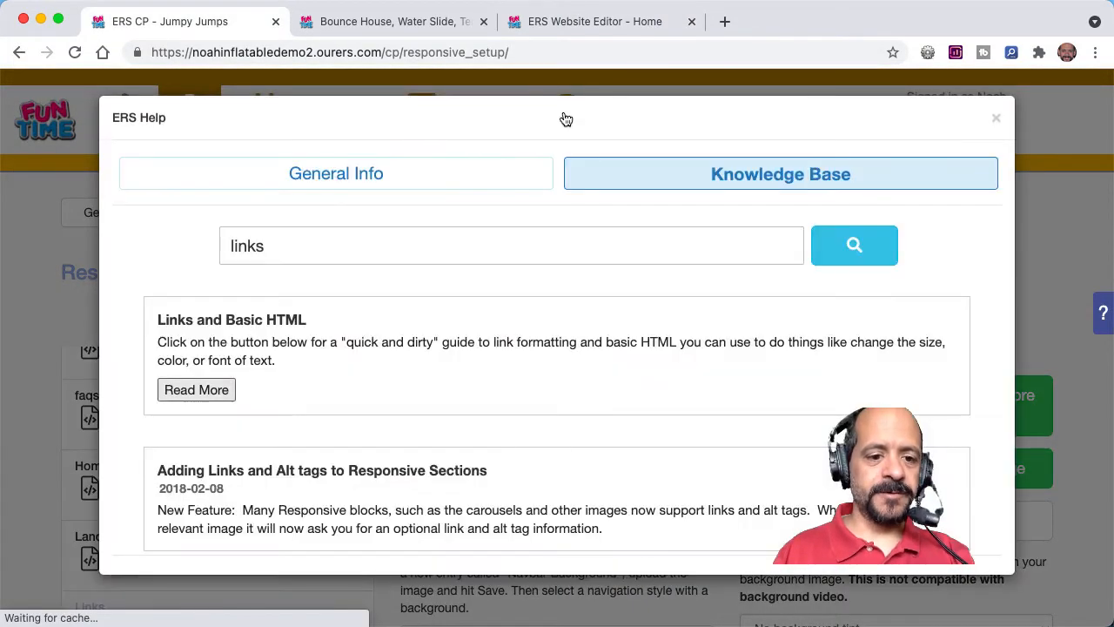
left_click(196, 389)
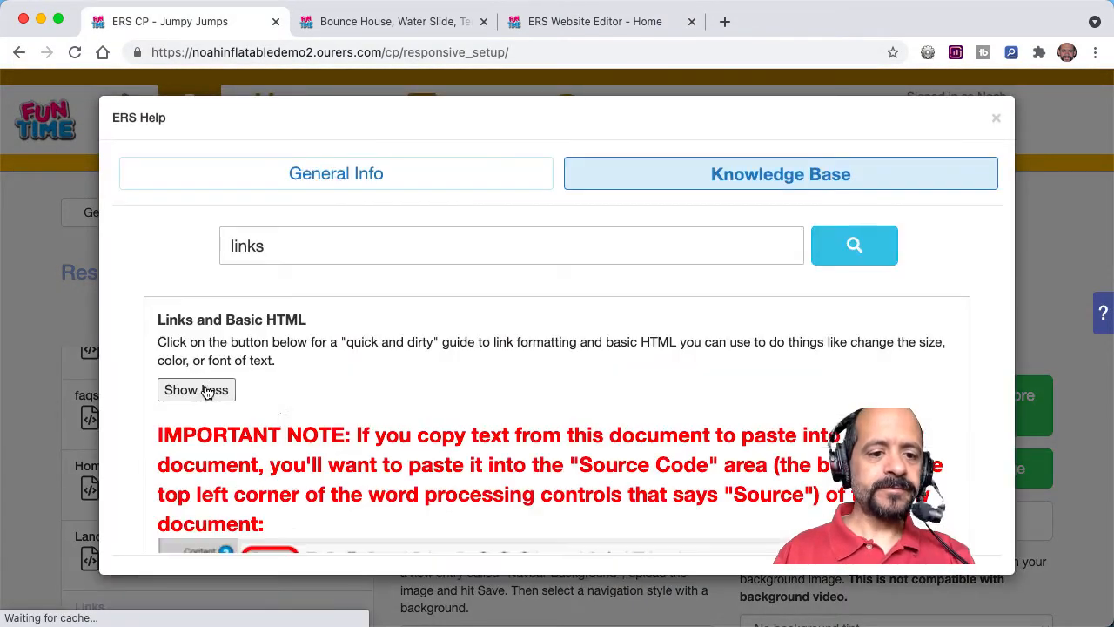
scroll(307, 435, "down", 10)
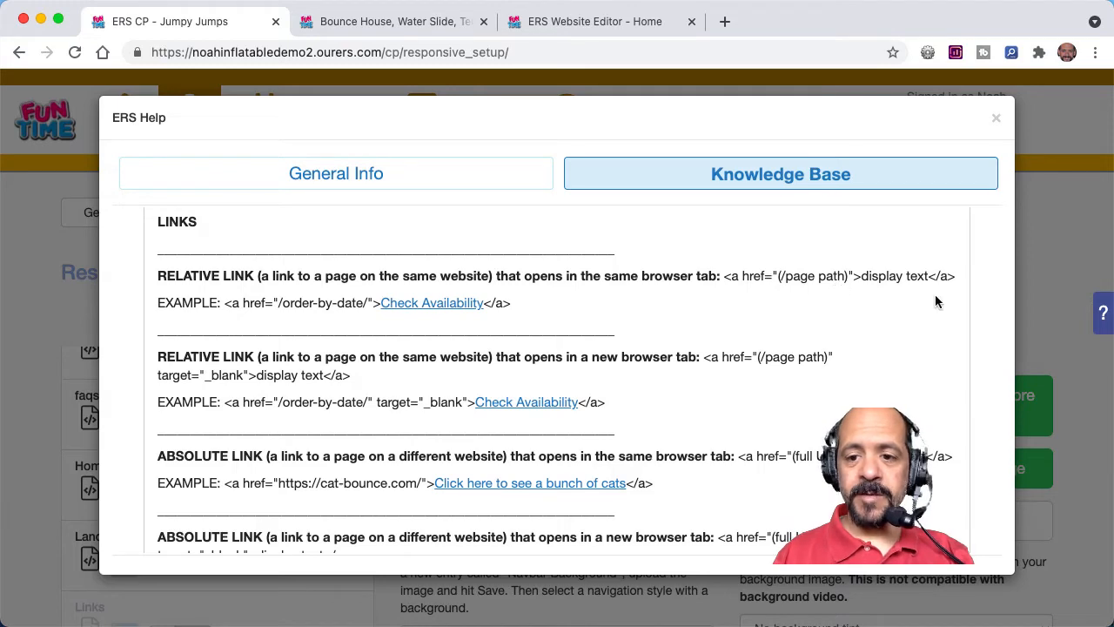
Step: Return to the open welcome text and insert the opening link tag <a href="/items/disney_castle_-_small/"> directly before "Mickey Mouse"
left_click(571, 24)
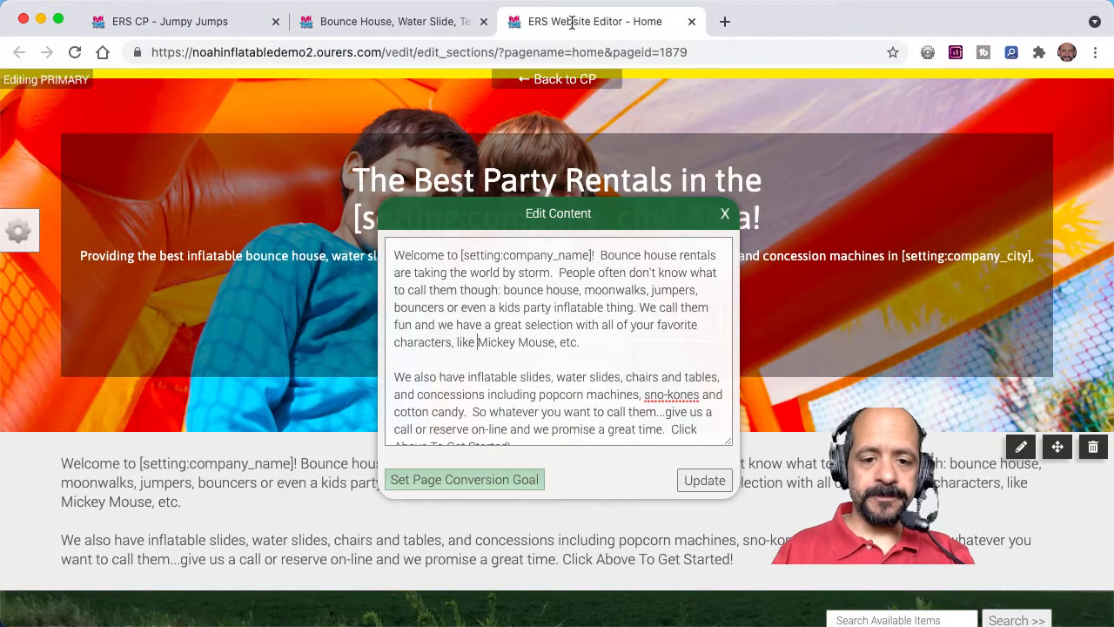
type("<a href")
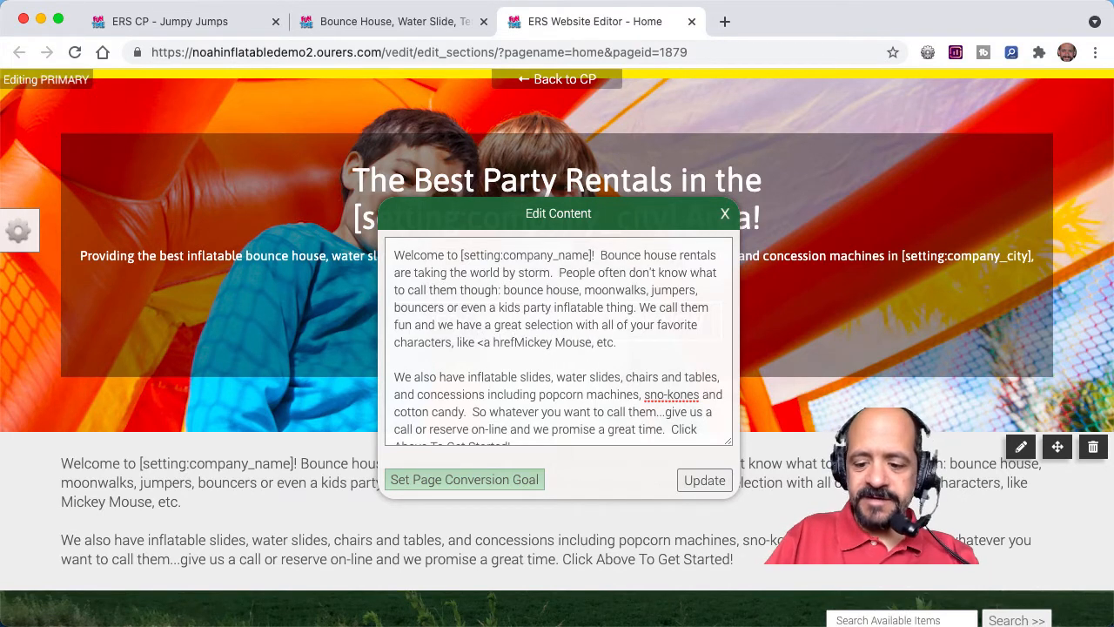
type("=\"")
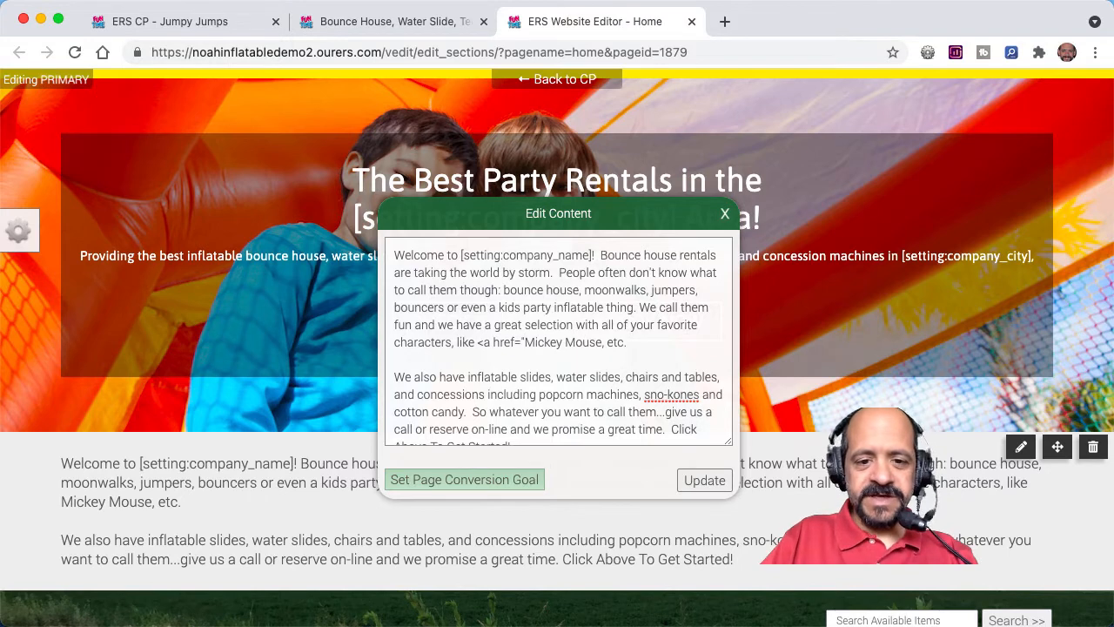
type("/items")
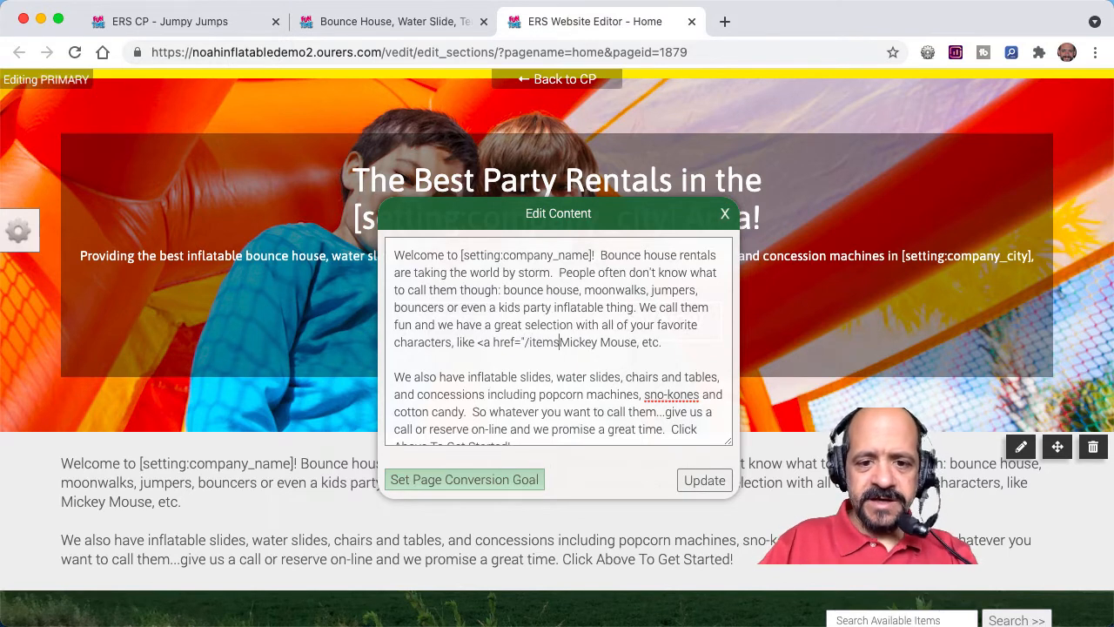
type("/disney")
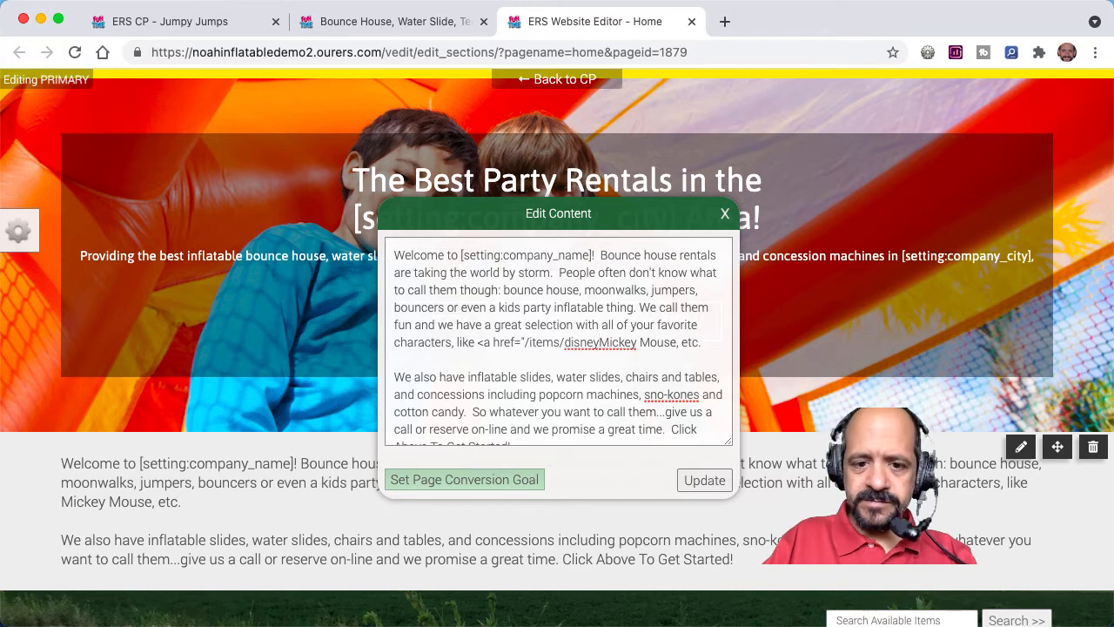
type("_castel")
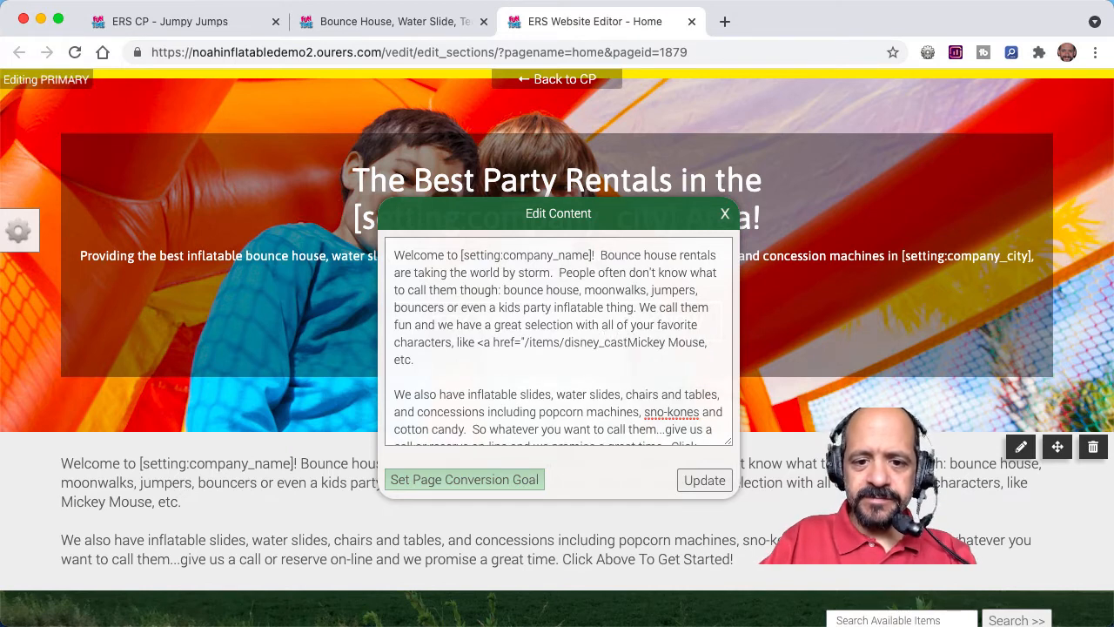
type("_")
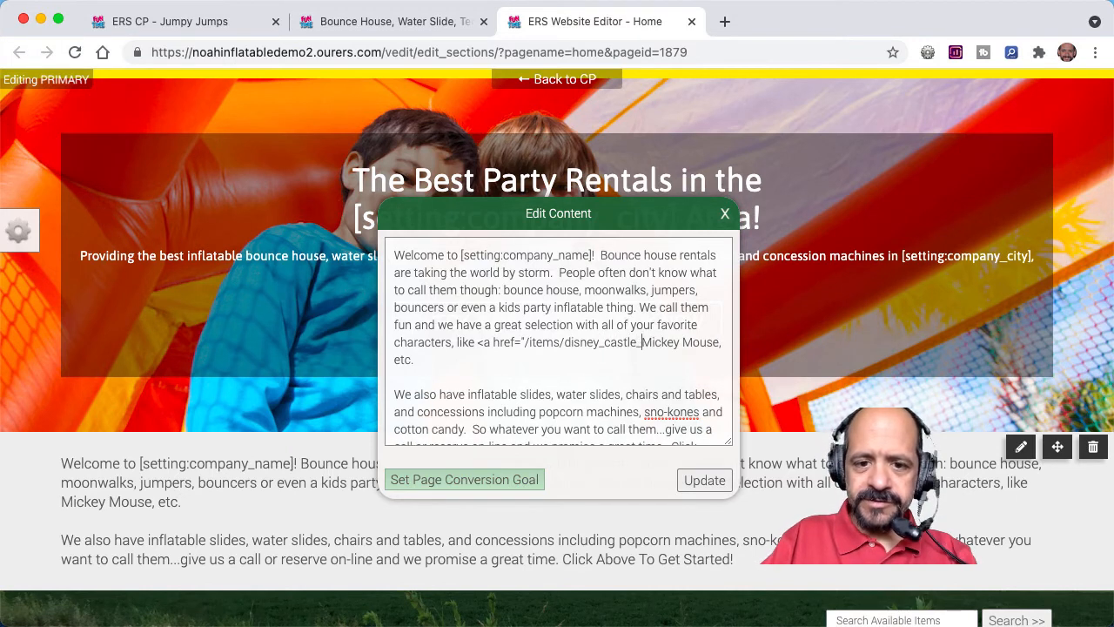
type("-")
type("_sm")
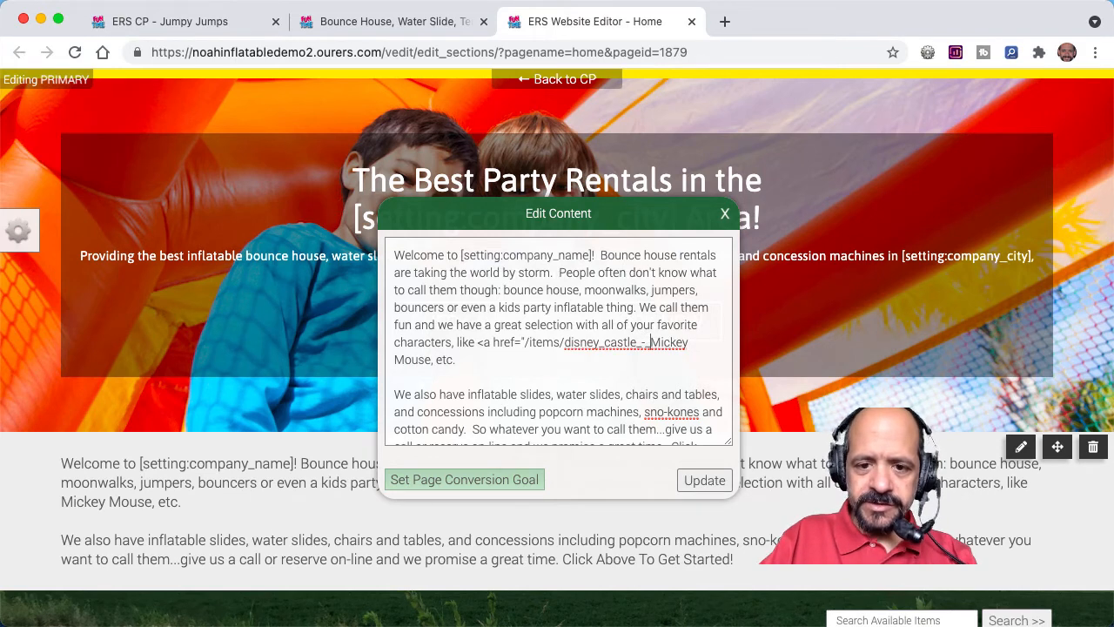
type("all/")
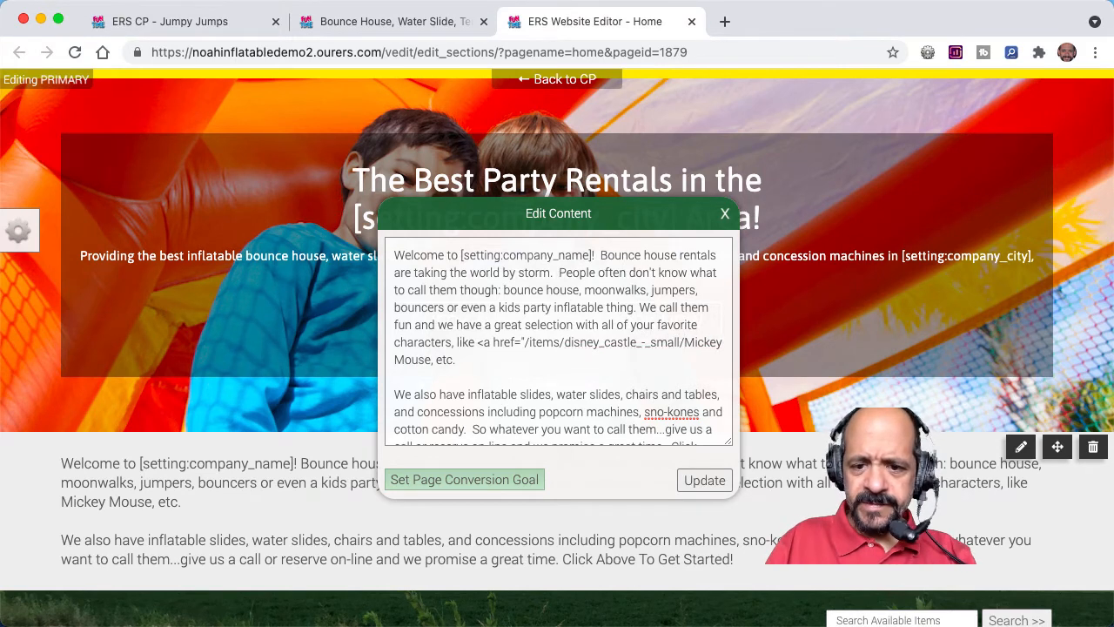
type("\"")
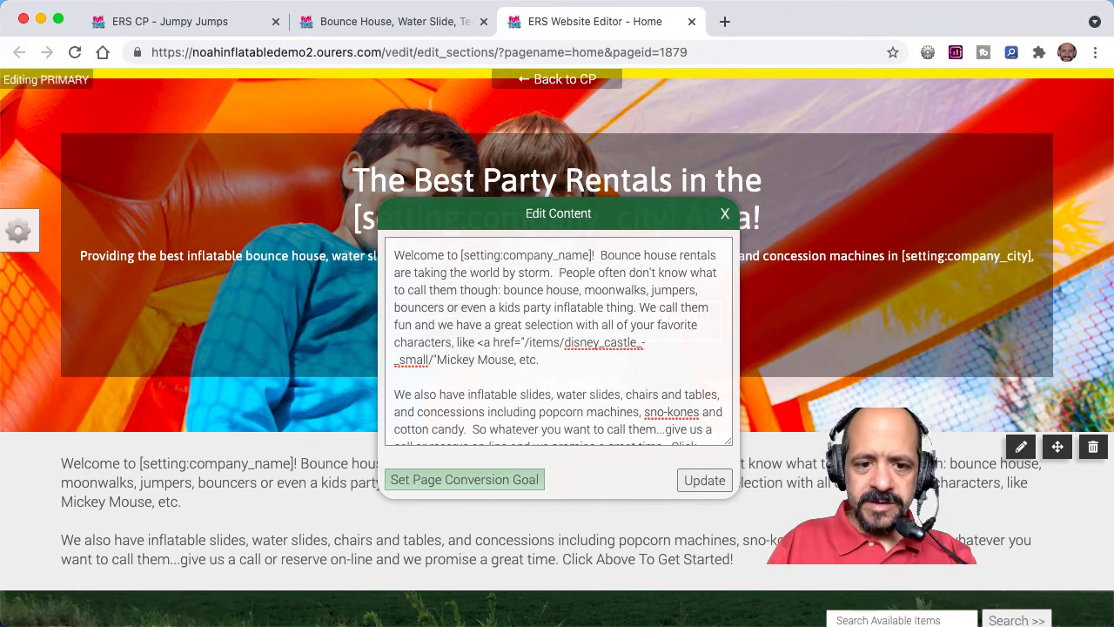
type(">")
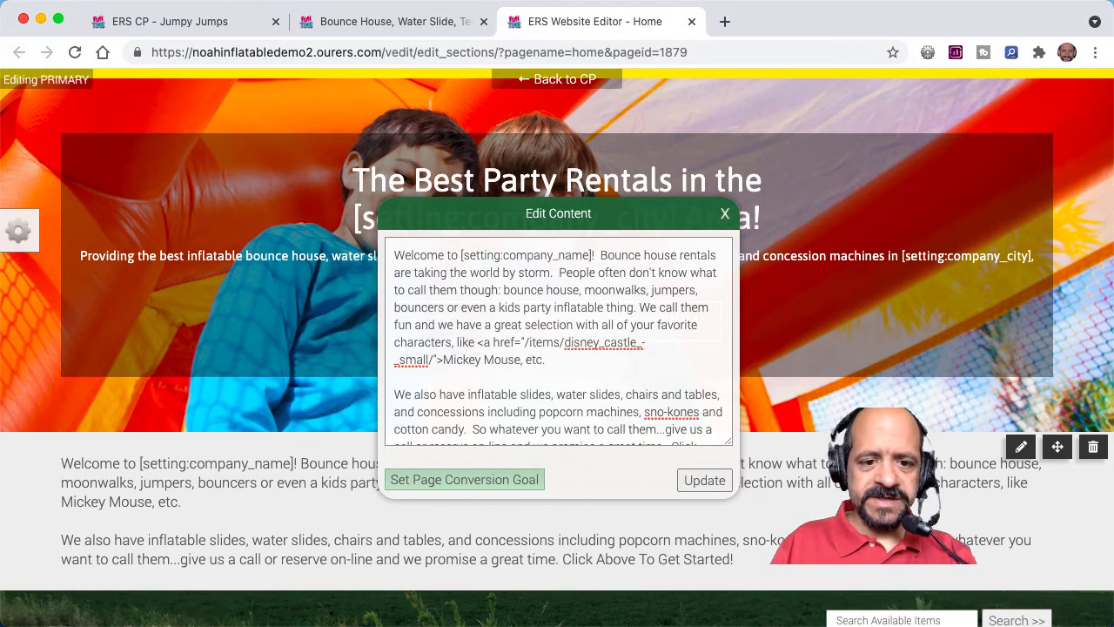
Step: Insert the closing tag </a> directly after "Mickey Mouse" in the welcome text and compare it with the help article's relative link format
left_click(525, 359)
type("<")
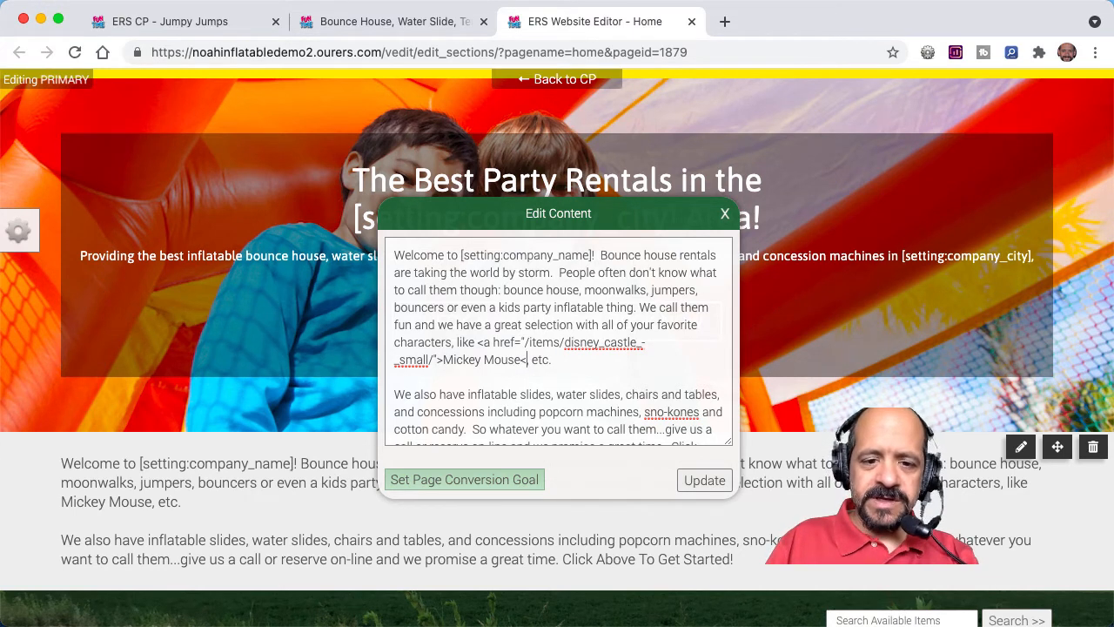
type("/")
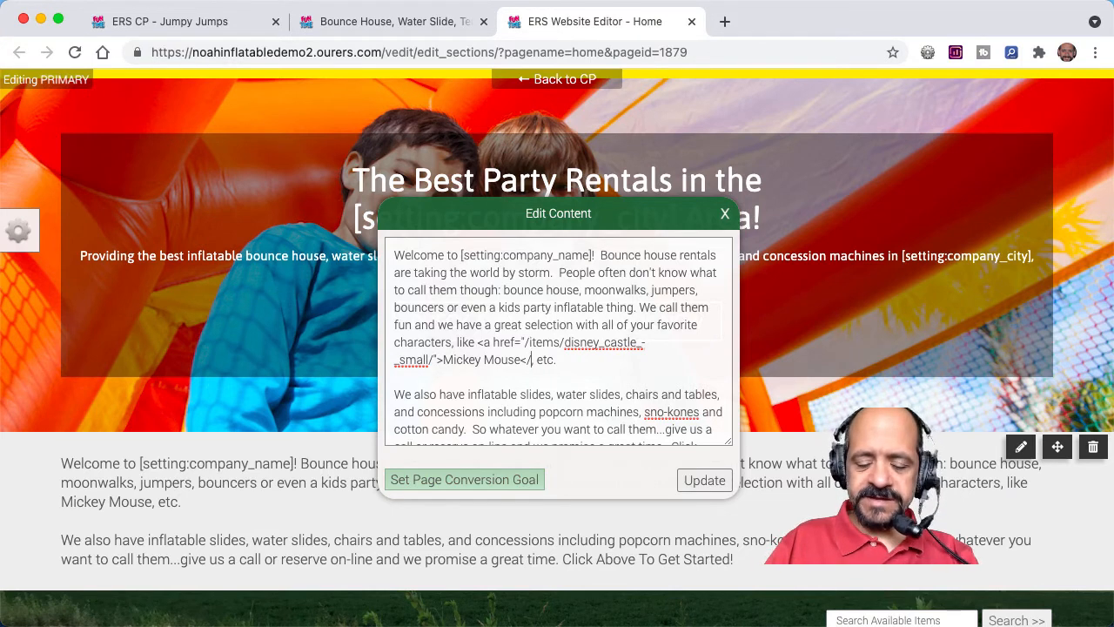
type("a>")
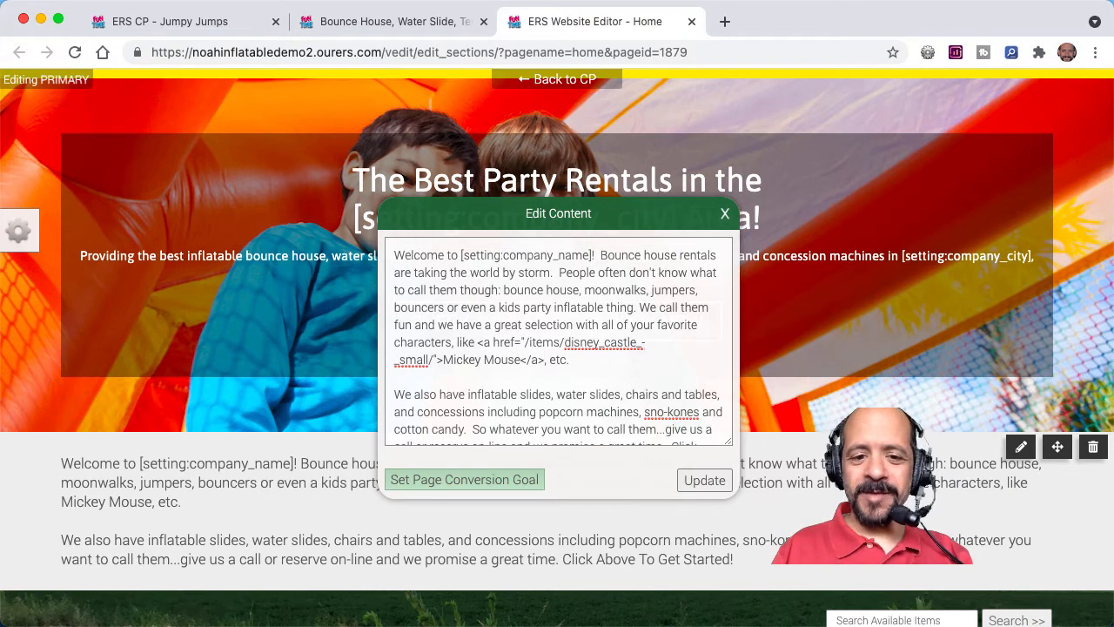
key("ctrl+Tab")
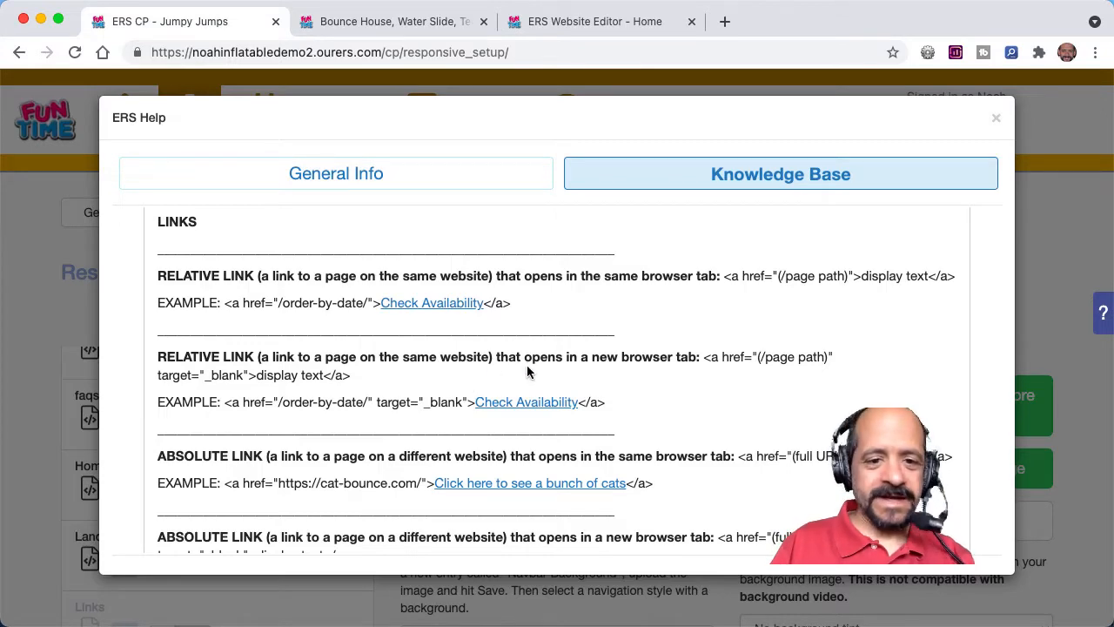
key("ctrl+shift+Tab")
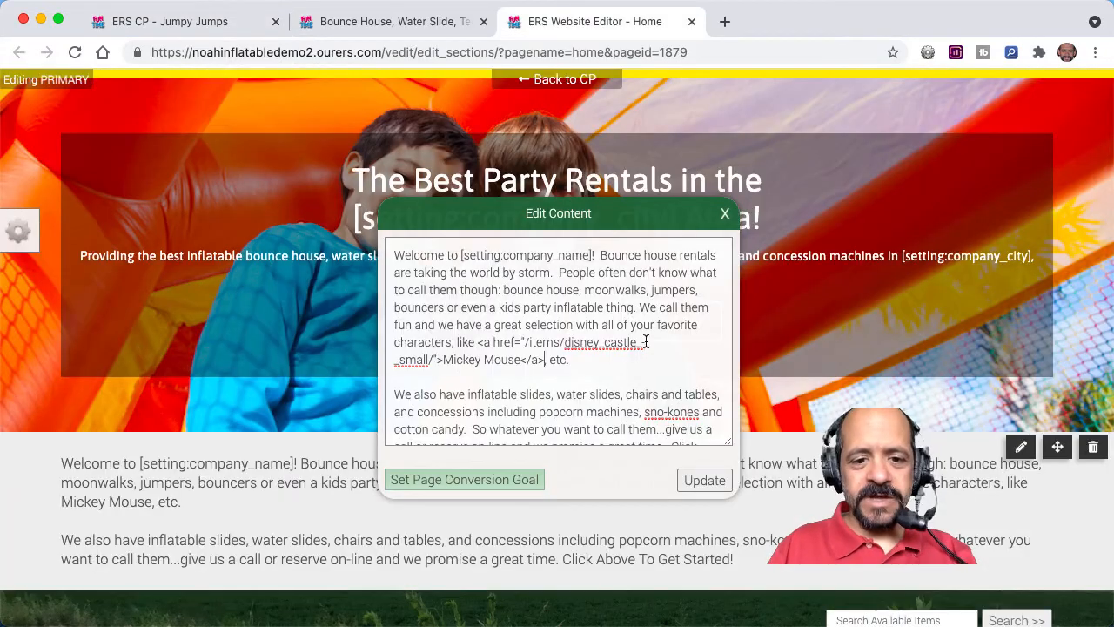
Step: Apply the edited welcome text and save the Home page
left_click(704, 481)
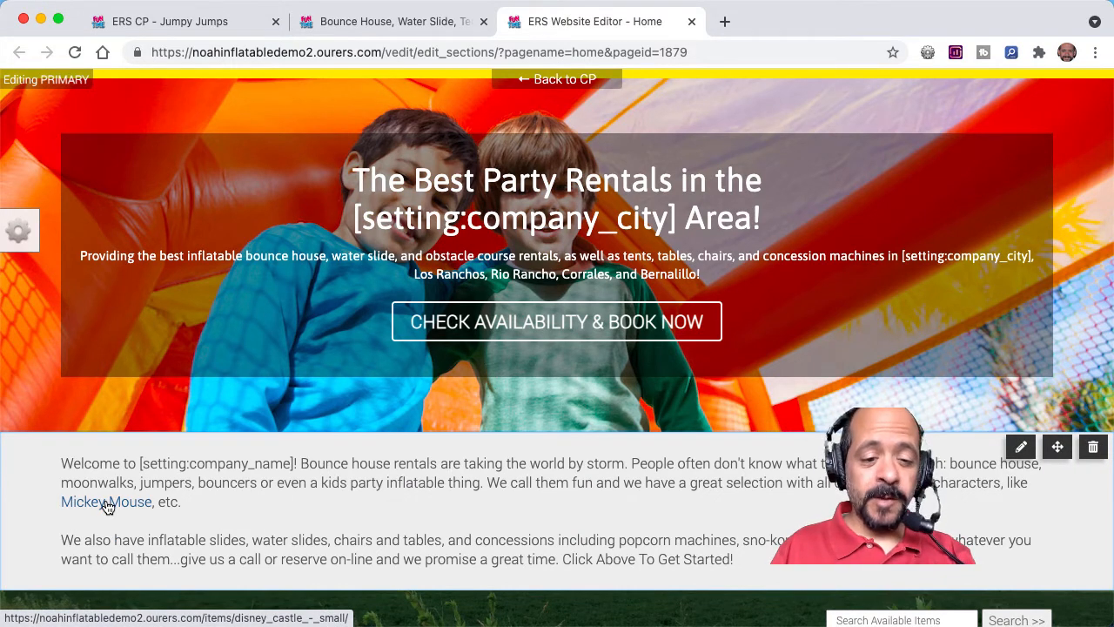
left_click(19, 230)
left_click(123, 150)
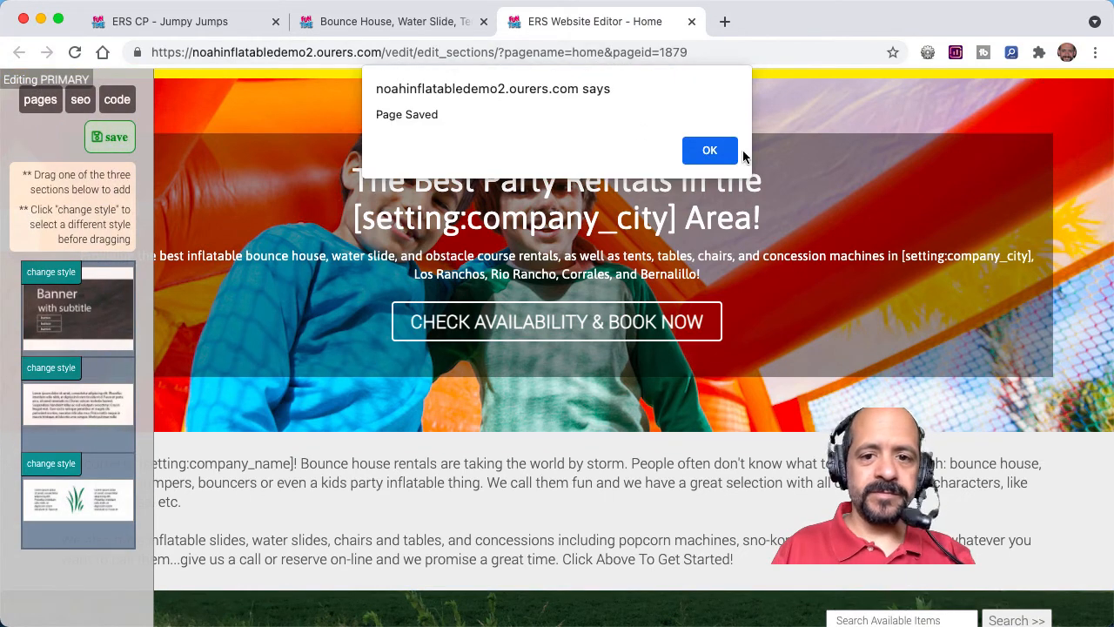
left_click(715, 148)
Step: Reload the live website, test the Mickey Mouse link in the welcome text, and return to the site's Home page
left_click(438, 21)
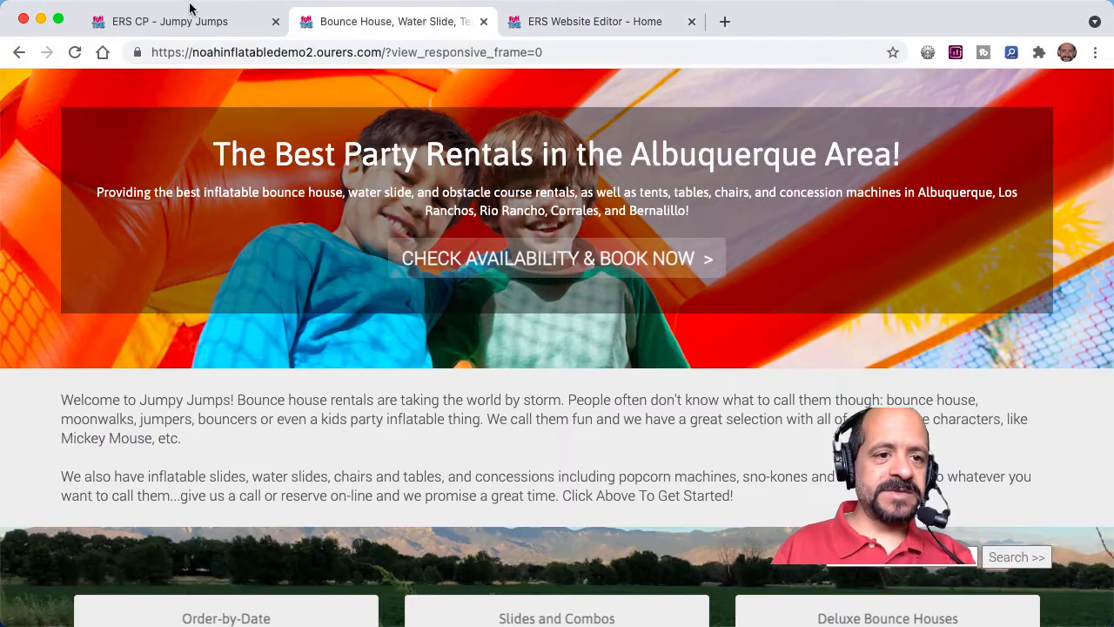
left_click(75, 53)
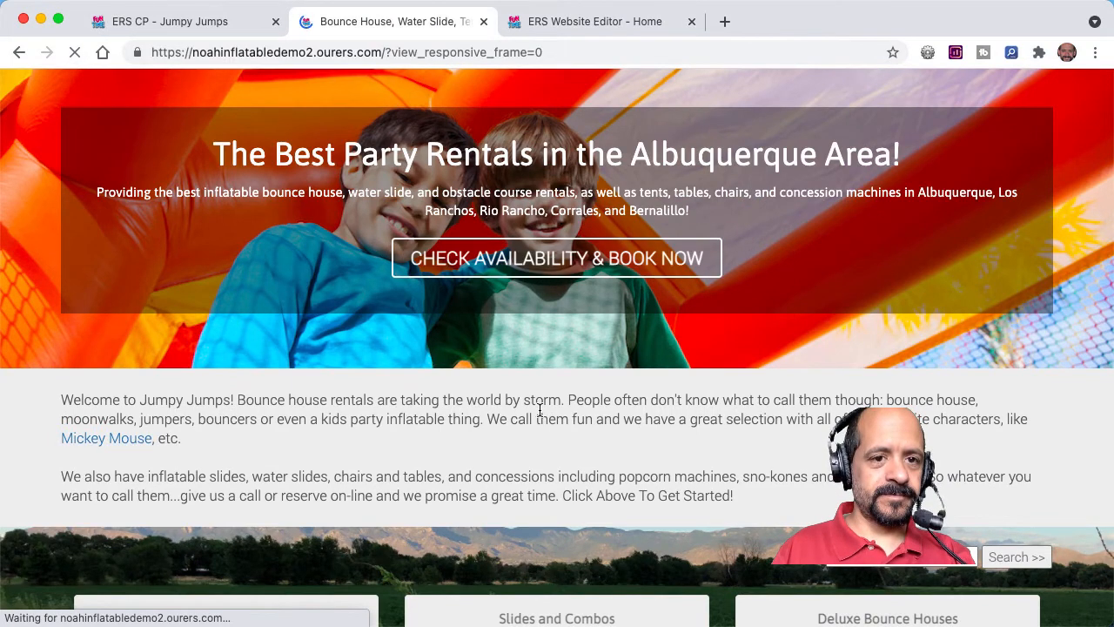
left_click(117, 443)
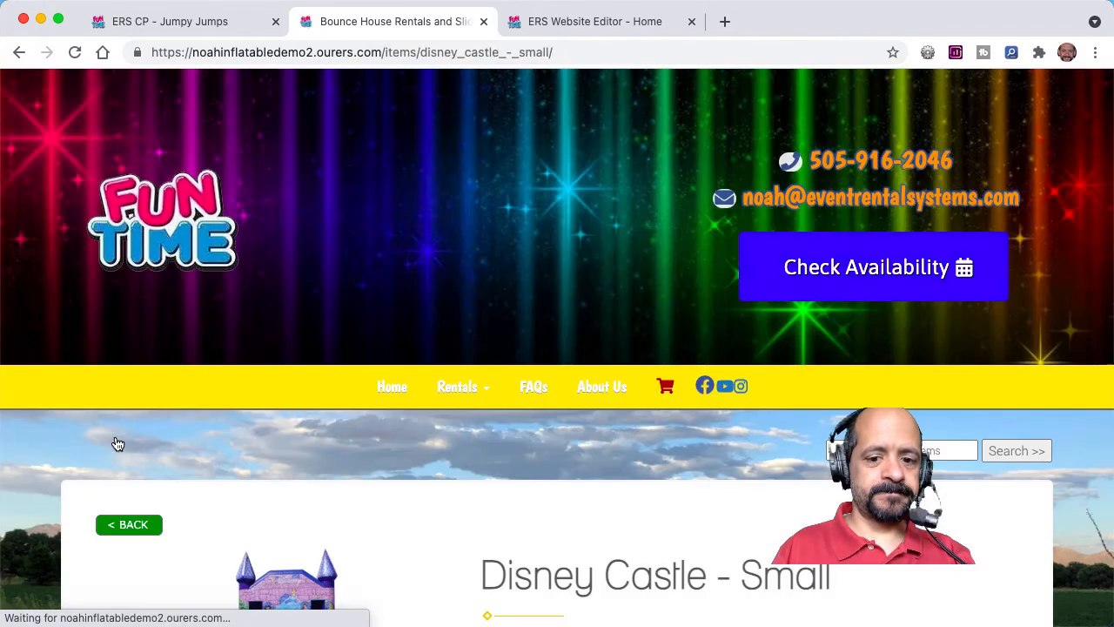
scroll(500, 496, "down", 5)
scroll(500, 495, "up", 2)
scroll(500, 495, "up", 4)
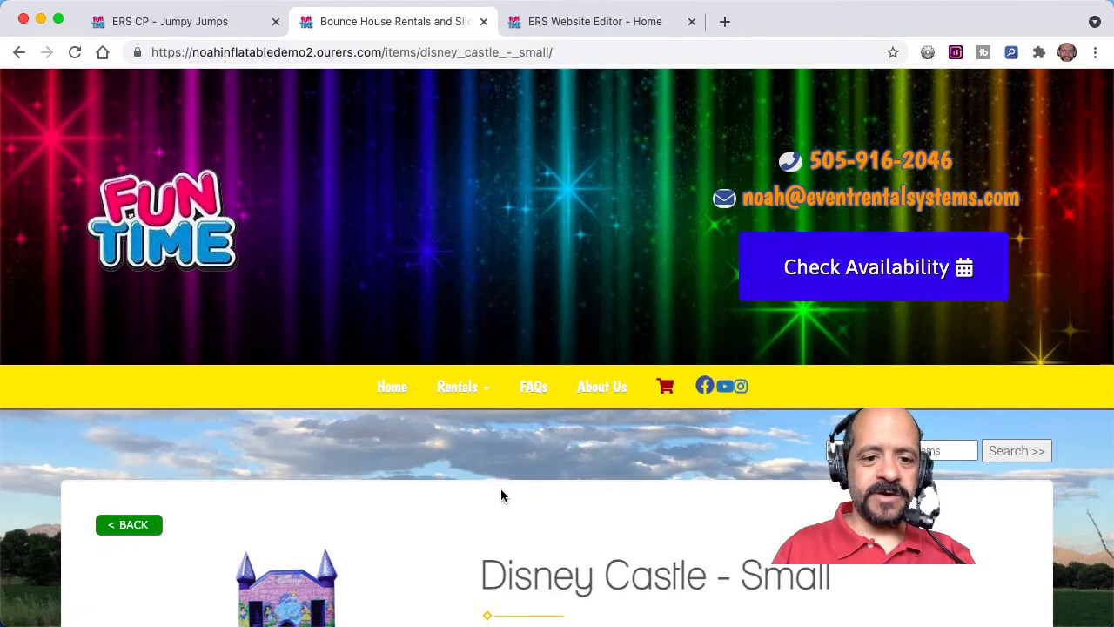
left_click(391, 387)
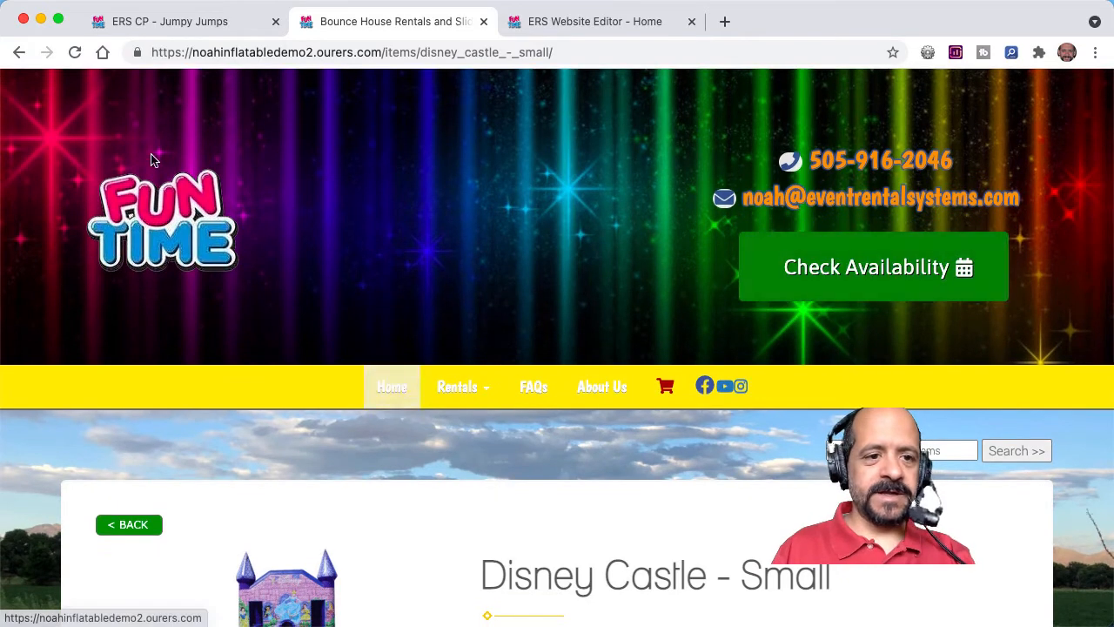
Step: Reopen the welcome text in the website editor, and review the text formatting and styling examples in the control panel's help article
left_click(594, 22)
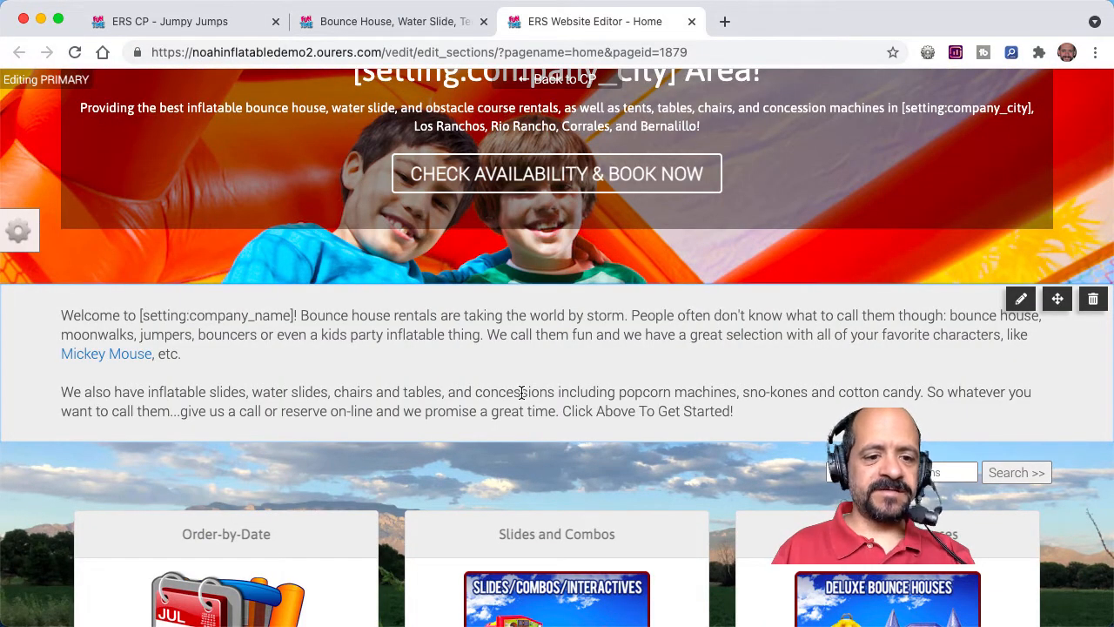
left_click(523, 334)
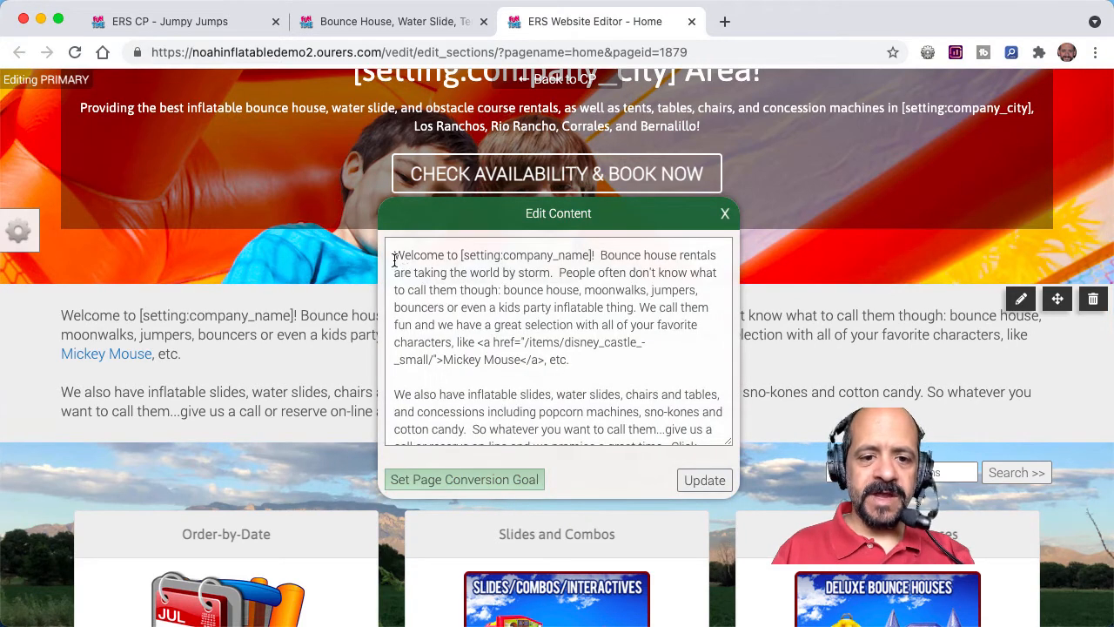
left_click(228, 21)
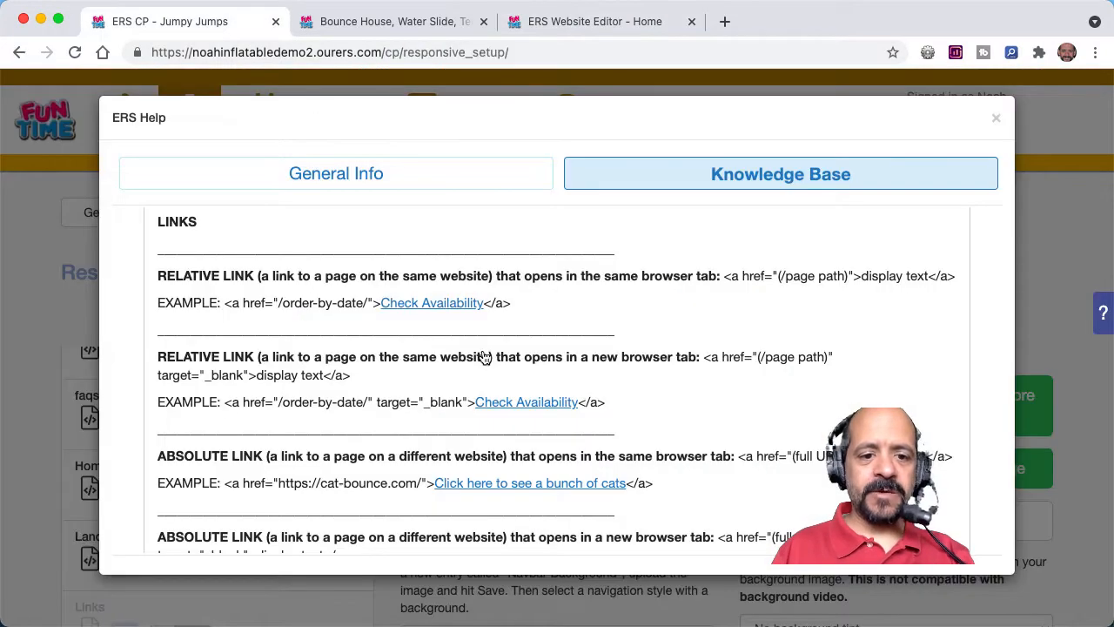
scroll(522, 392, "down", 2)
scroll(544, 420, "down", 10)
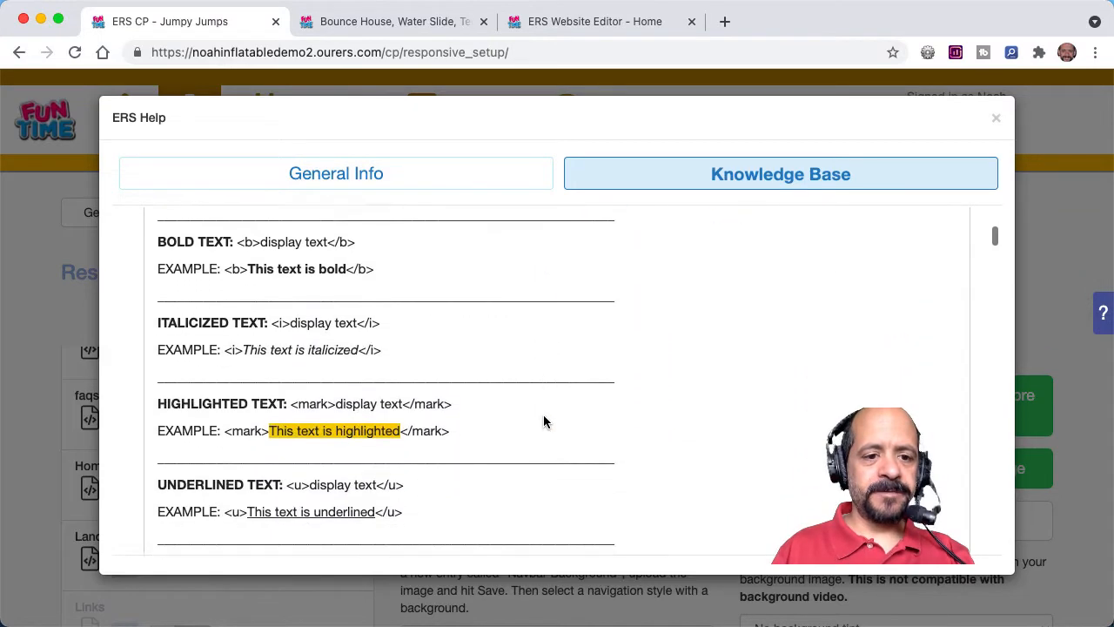
scroll(544, 420, "down", 5)
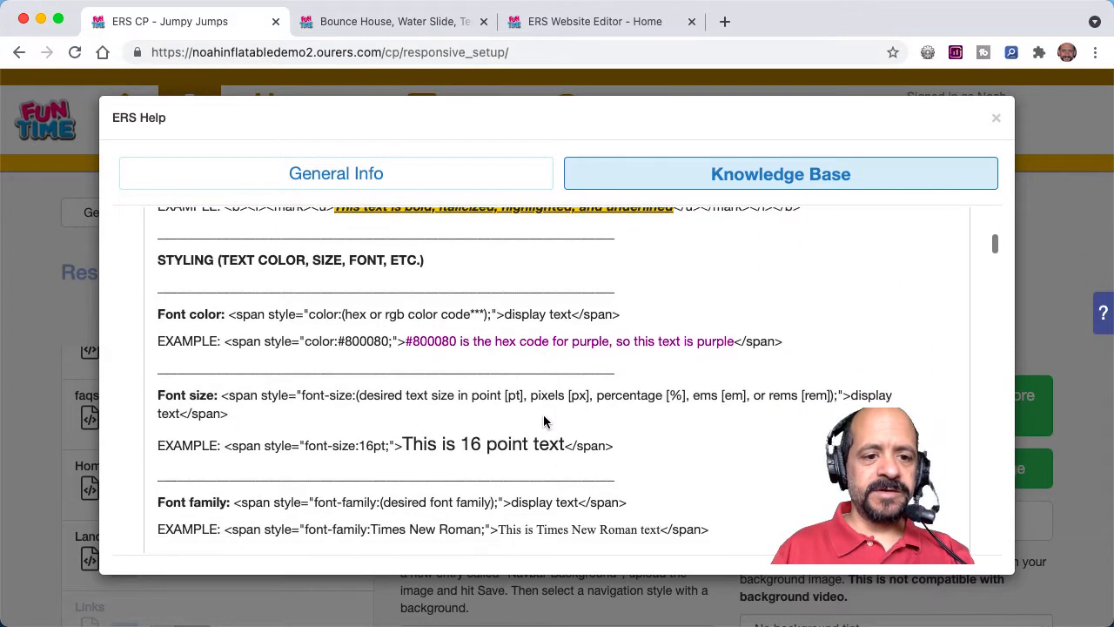
scroll(545, 422, "down", 4)
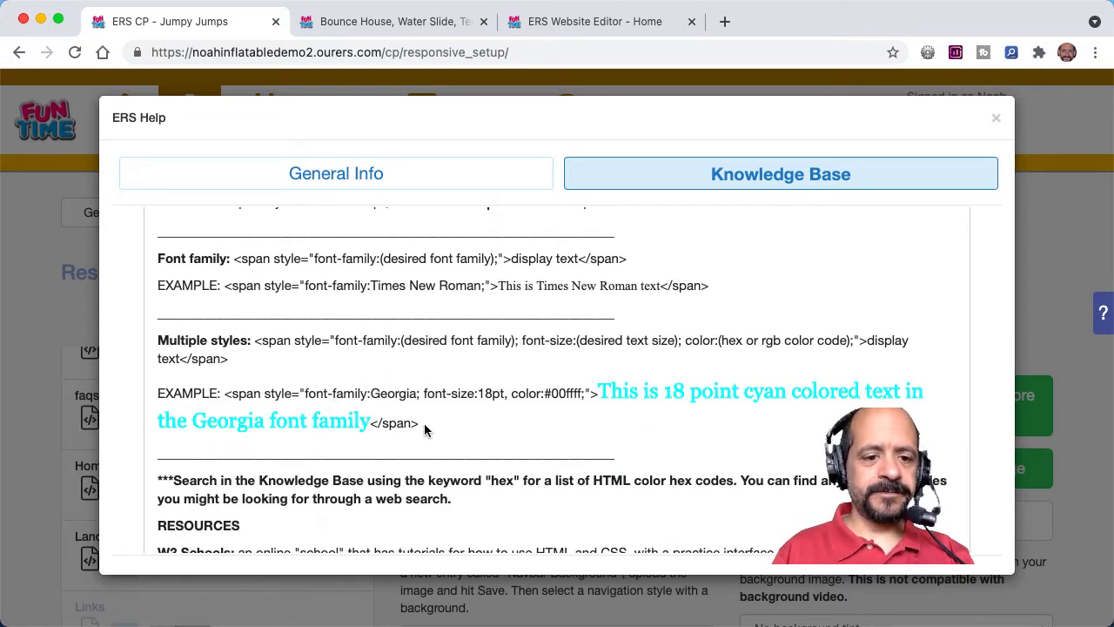
Step: Return to the open welcome text and start a style tag before "Welcome" with <span style="color:
left_click(594, 21)
left_click(396, 254)
type("<span styl")
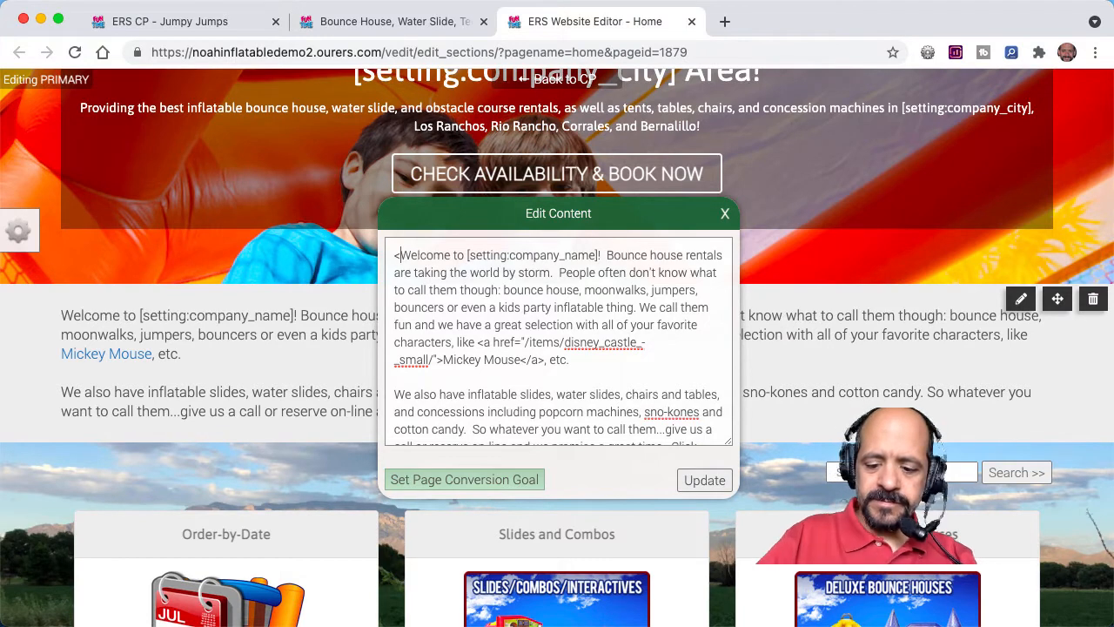
type("e")
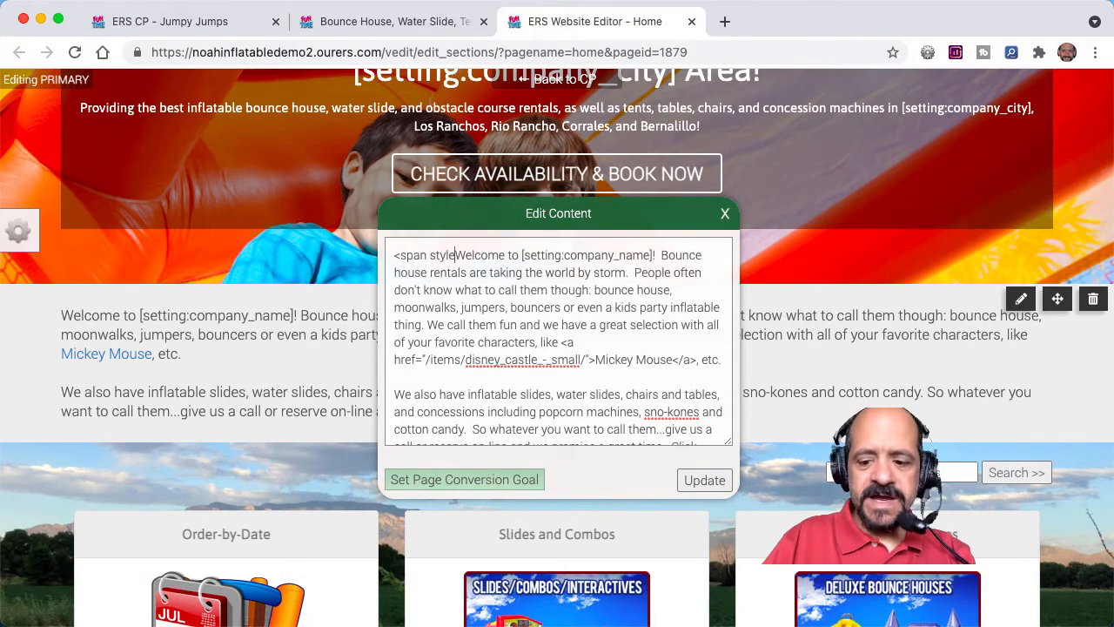
type("='")
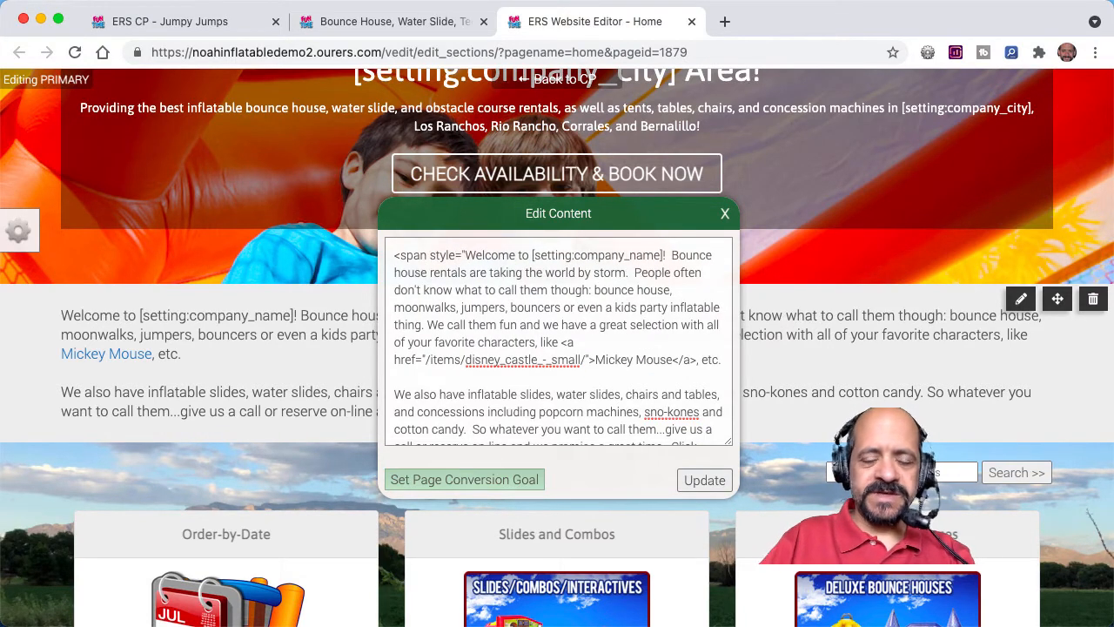
type("color:")
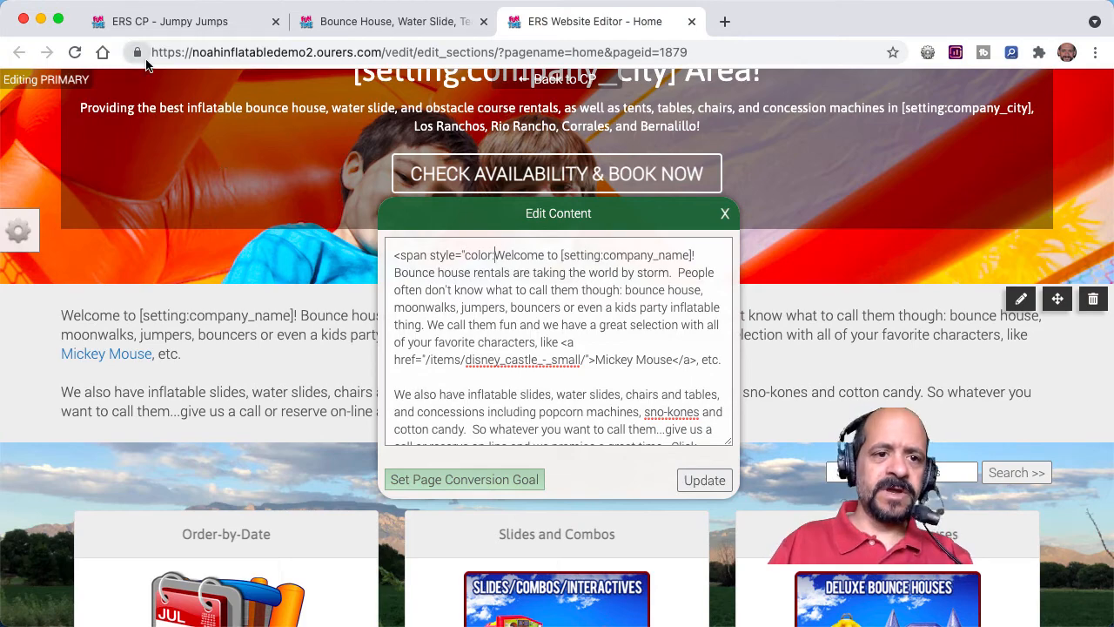
Step: Search the control panel's Knowledge Base for "hex" and look up the code for red in the Hex Codes list
left_click(155, 32)
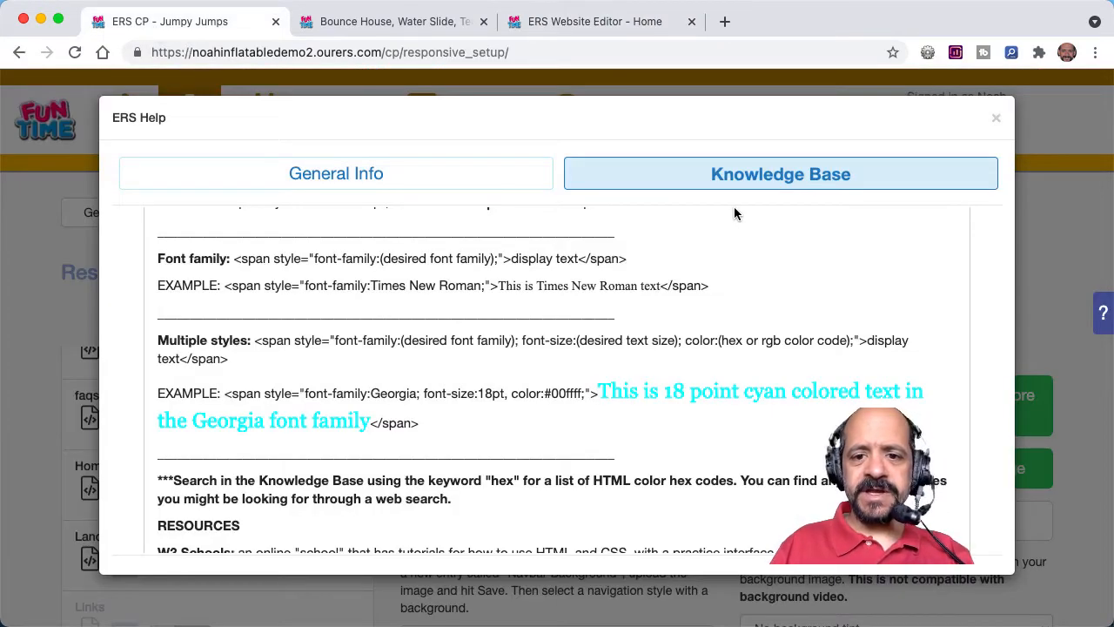
scroll(716, 225, "up", 5)
scroll(716, 224, "up", 10)
double_click(294, 255)
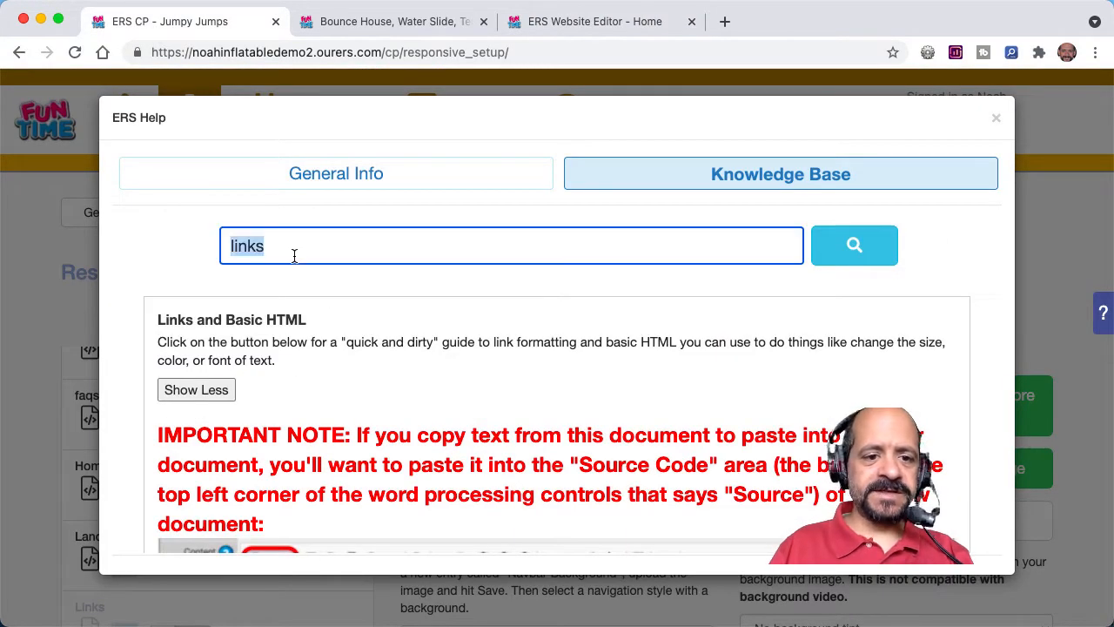
type("hex")
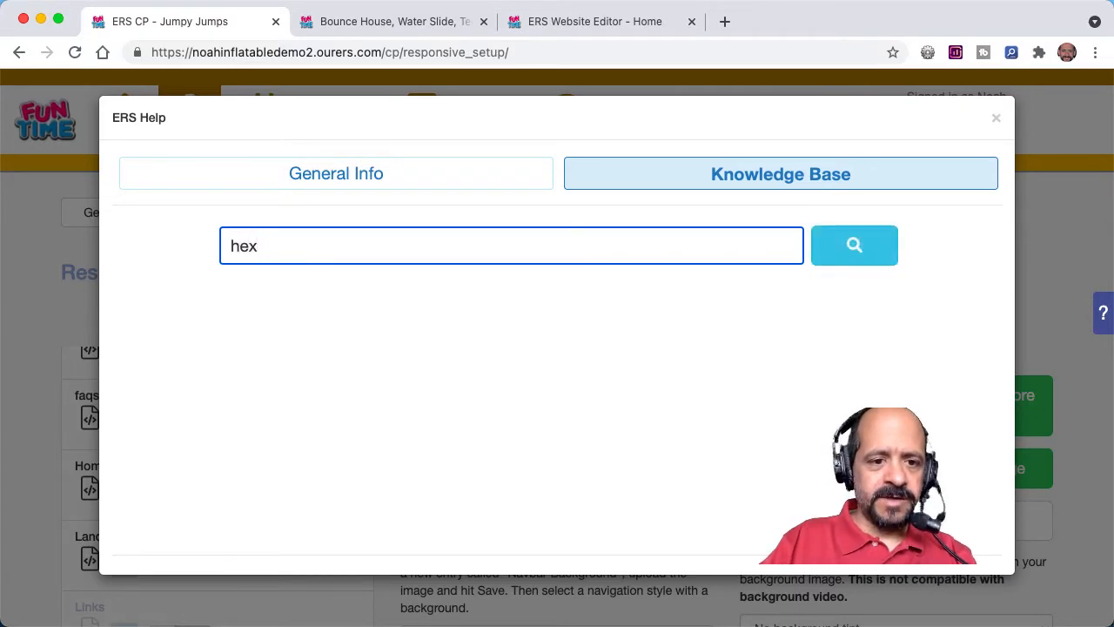
scroll(255, 392, "down", 5)
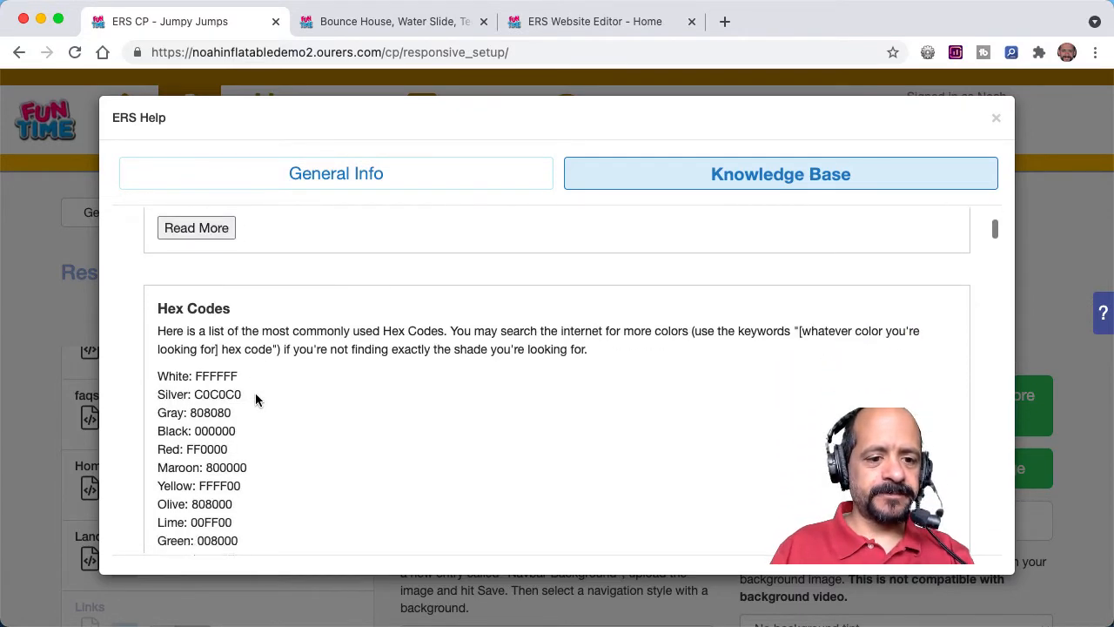
scroll(256, 398, "down", 1)
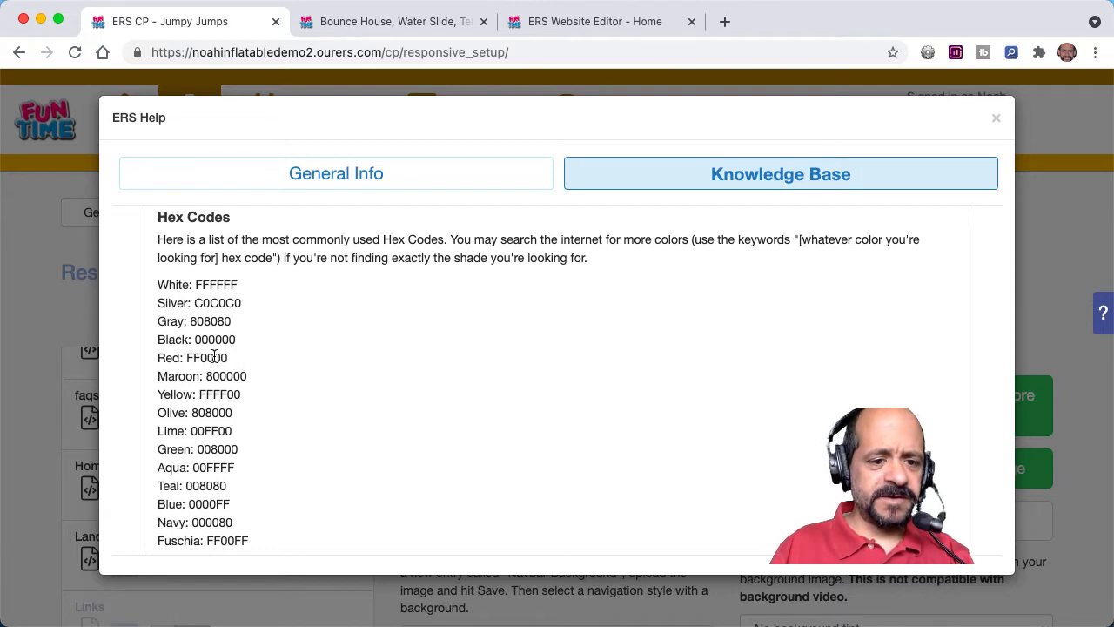
scroll(261, 352, "up", 5)
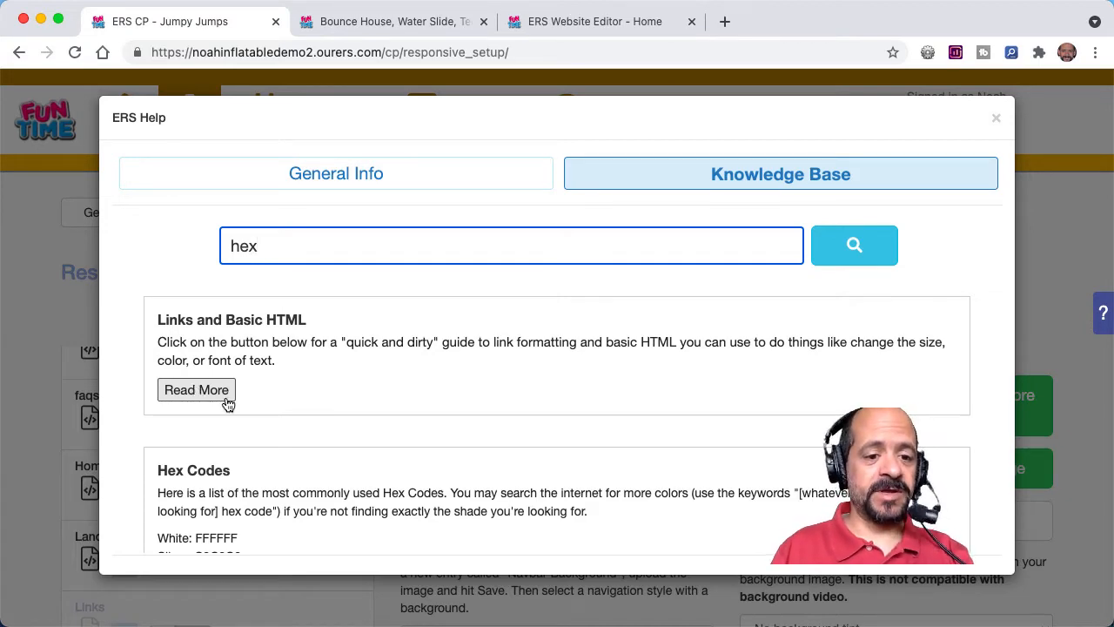
Step: Expand the "Links and Basic HTML" article and review its link and inline text formatting sections
left_click(207, 391)
scroll(351, 425, "down", 3)
scroll(351, 424, "down", 15)
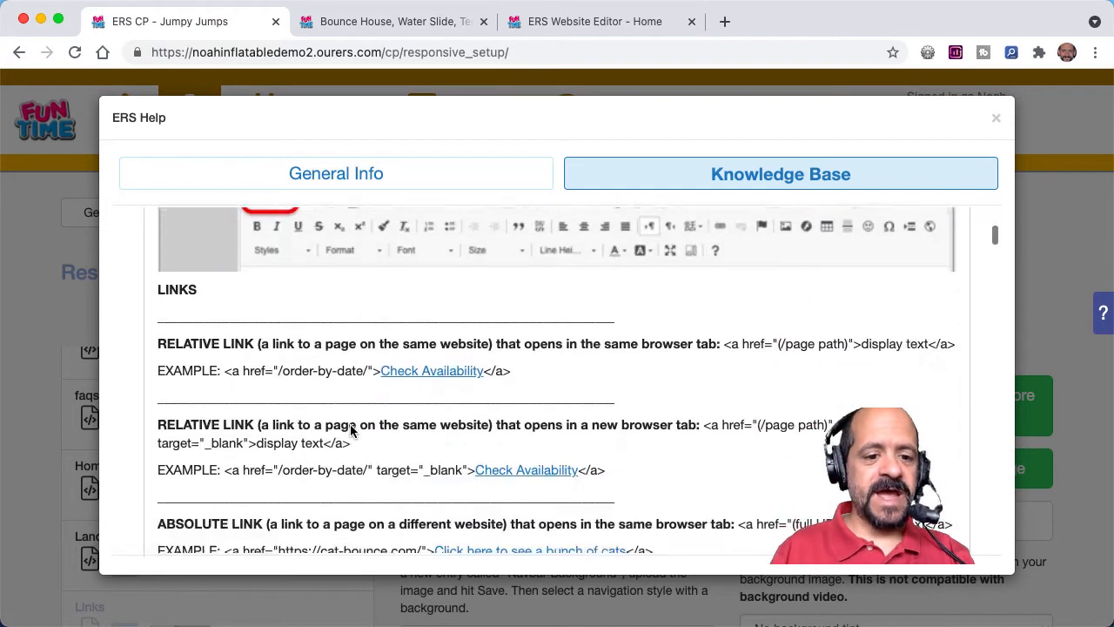
scroll(350, 423, "down", 12)
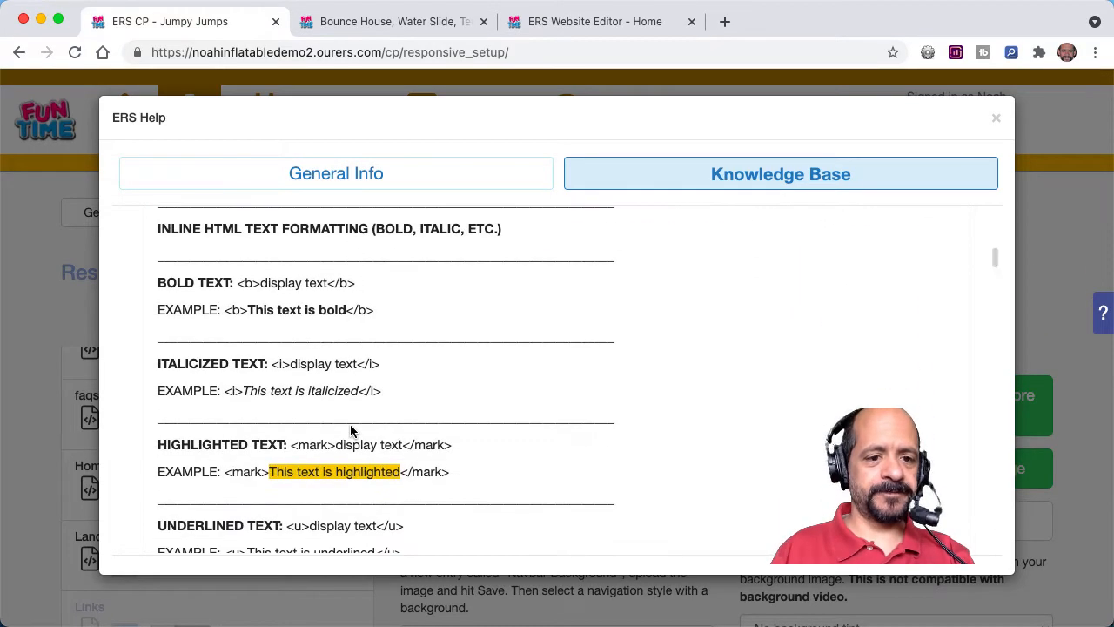
Step: In the website editor, complete the opening span tag before "Welcome" with color #ff0000 and a font size of 16pt
left_click(594, 21)
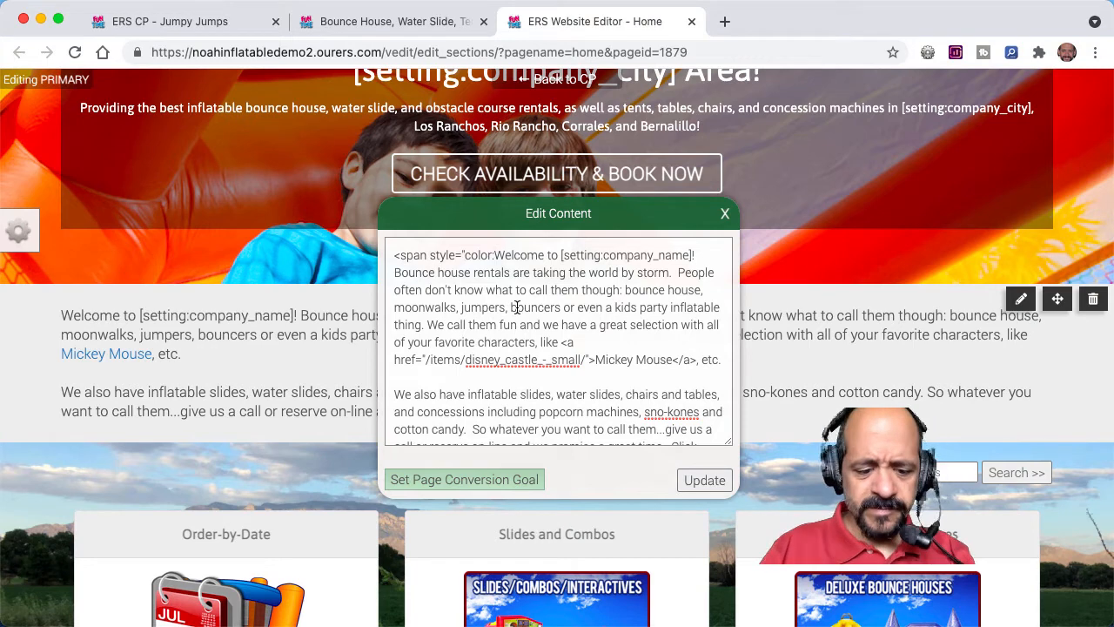
type("#ff")
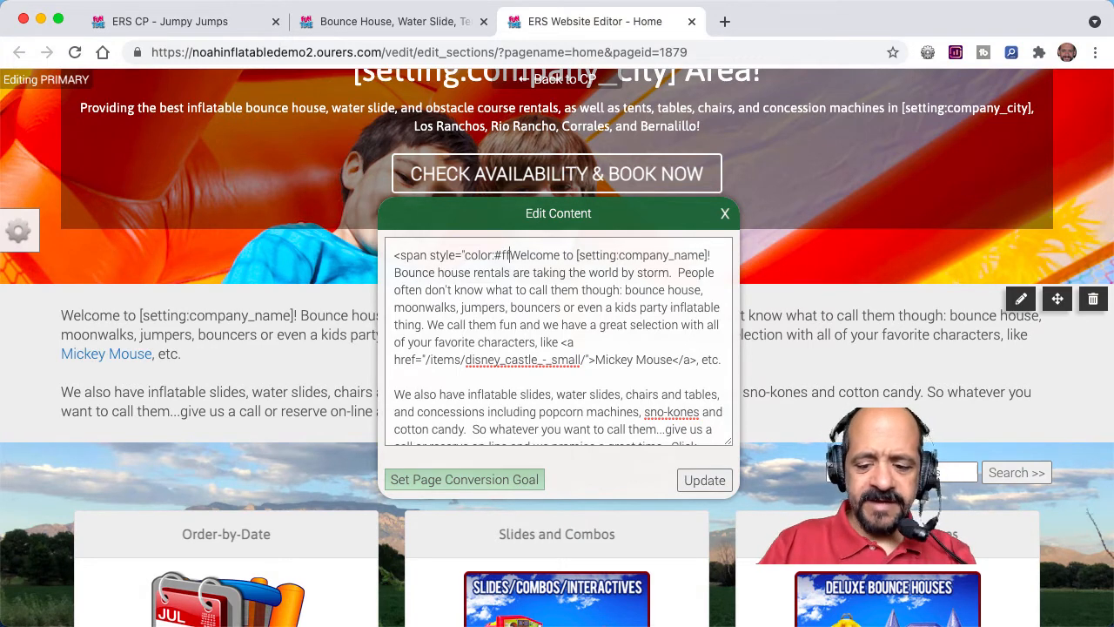
type("0000;")
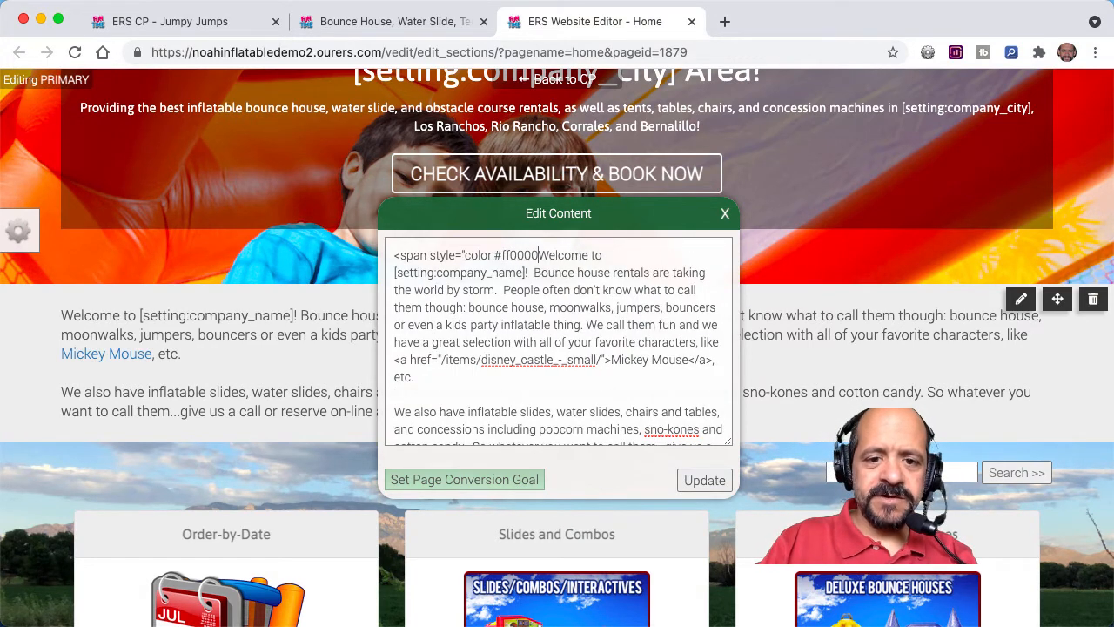
type(" font-size")
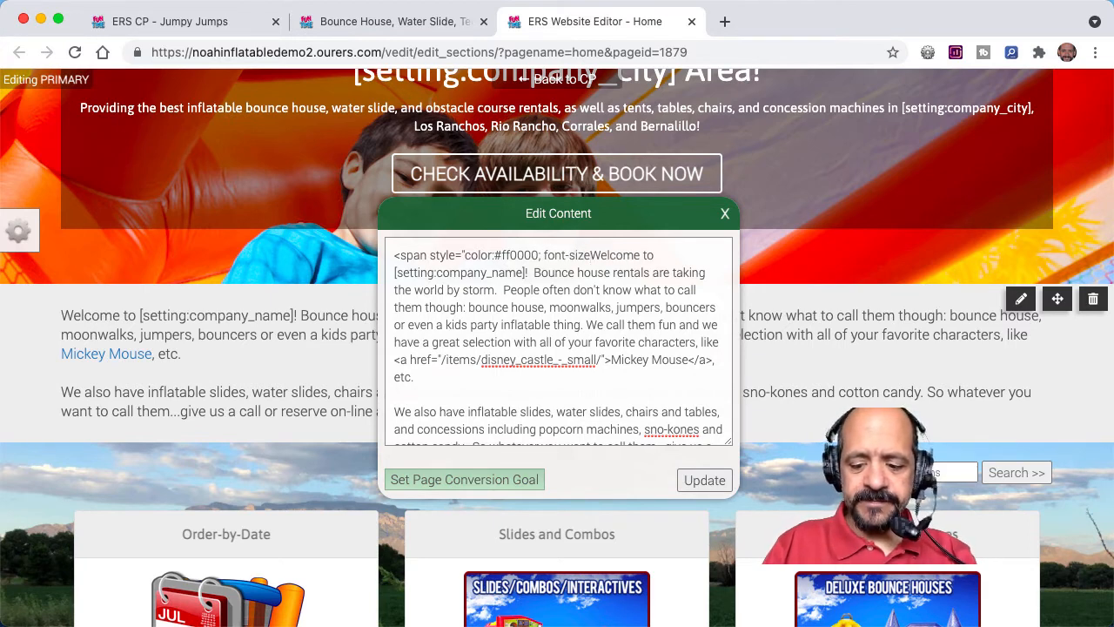
type(":16pt")
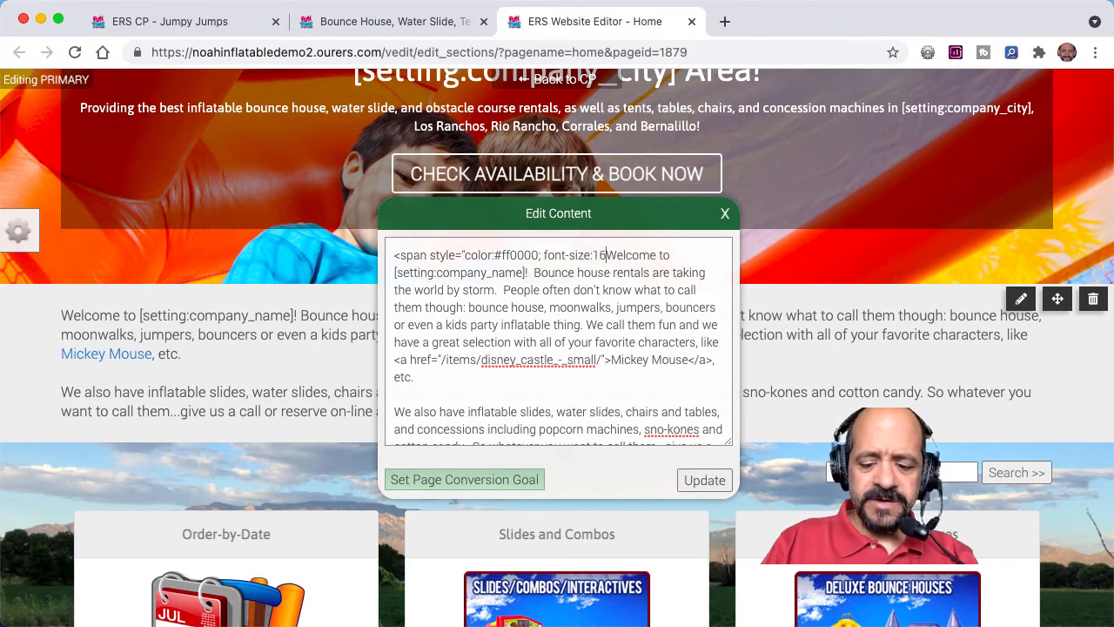
type(";")
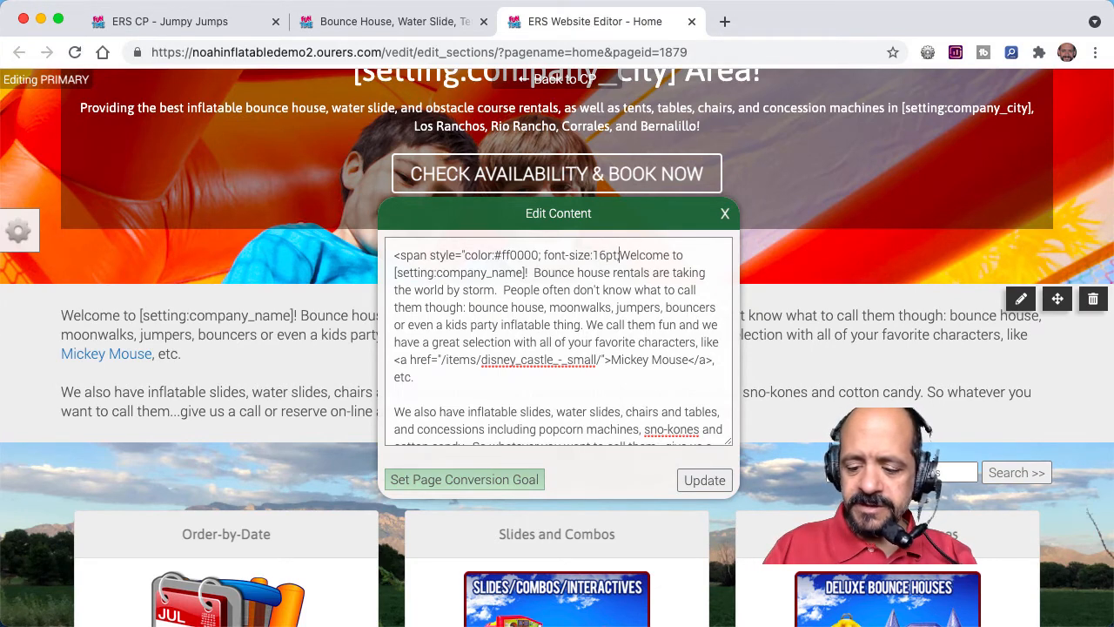
type("\"")
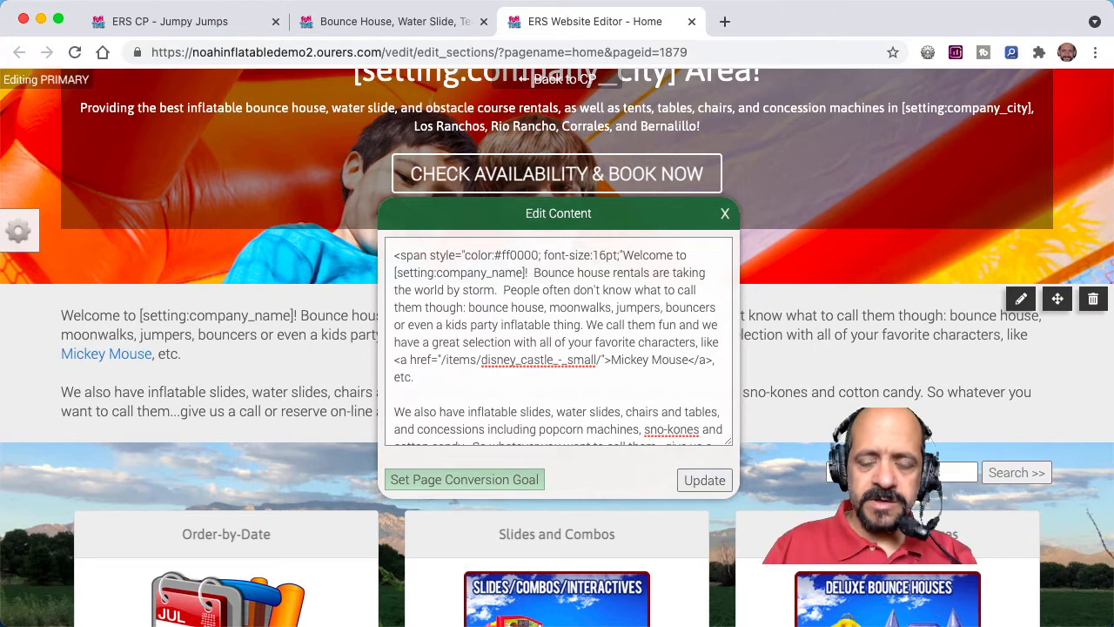
type(">")
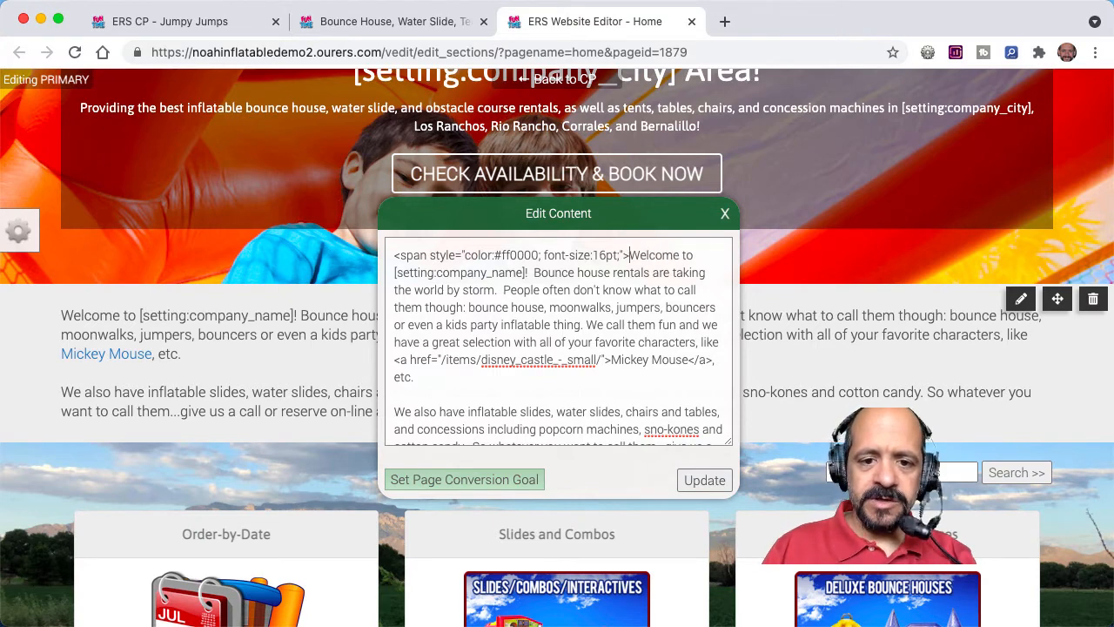
Step: Add the closing </span> tag after "Click Above To Get Started!" and apply the content update
scroll(516, 339, "down", 3)
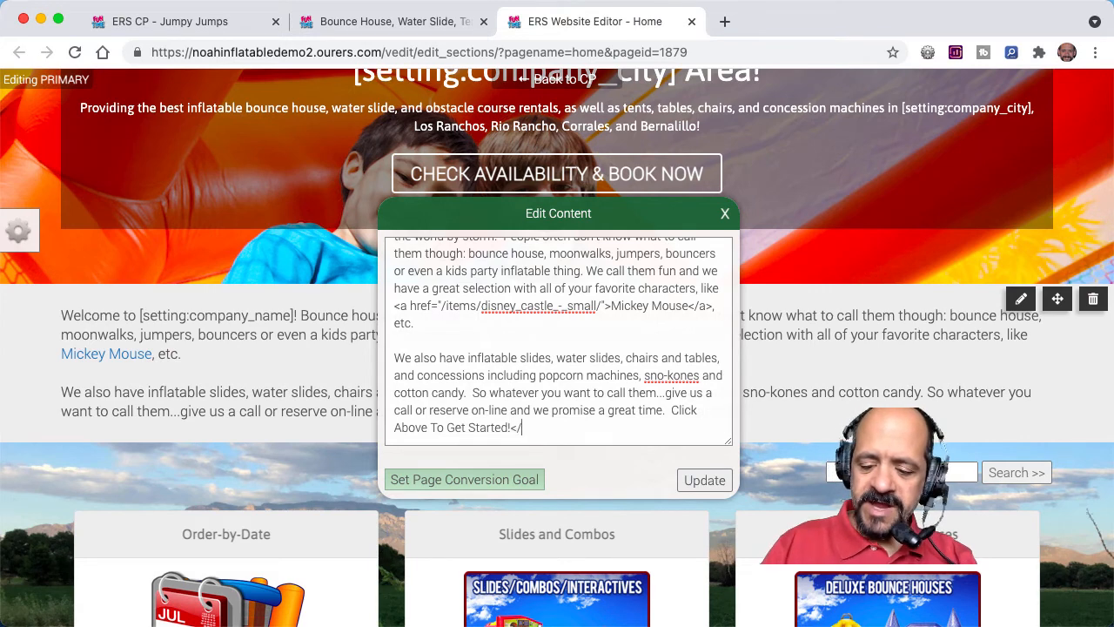
type("an")
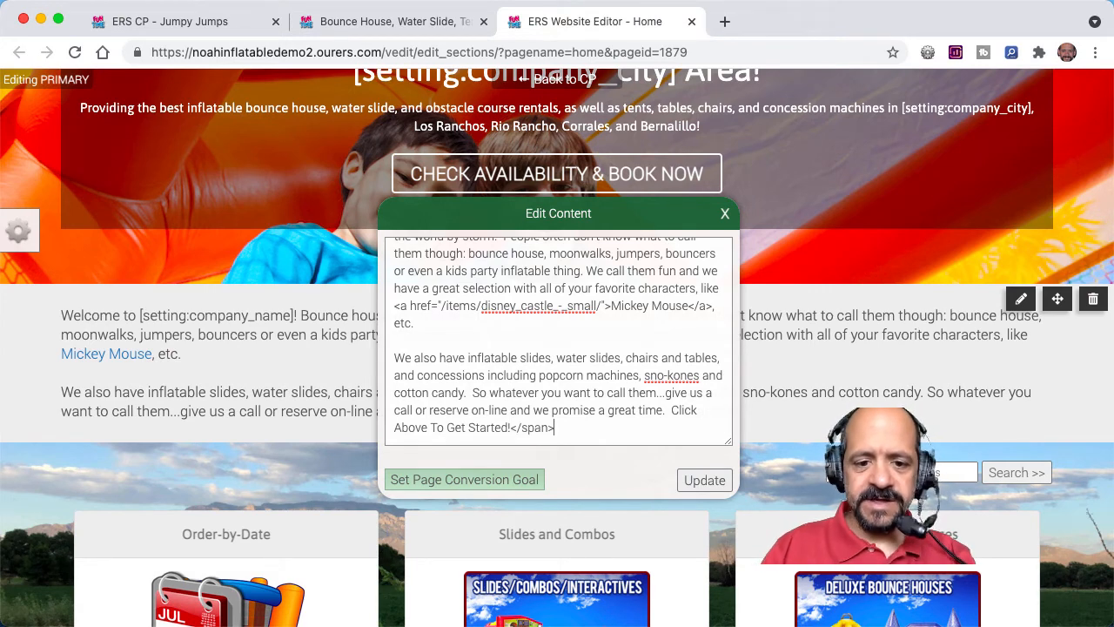
type(">")
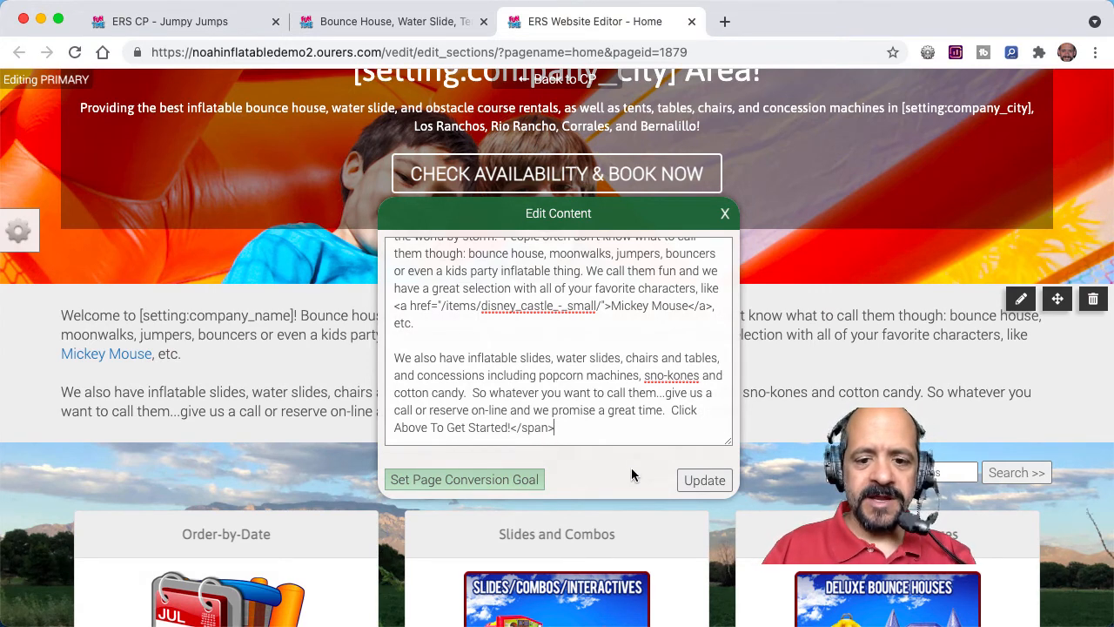
left_click(700, 481)
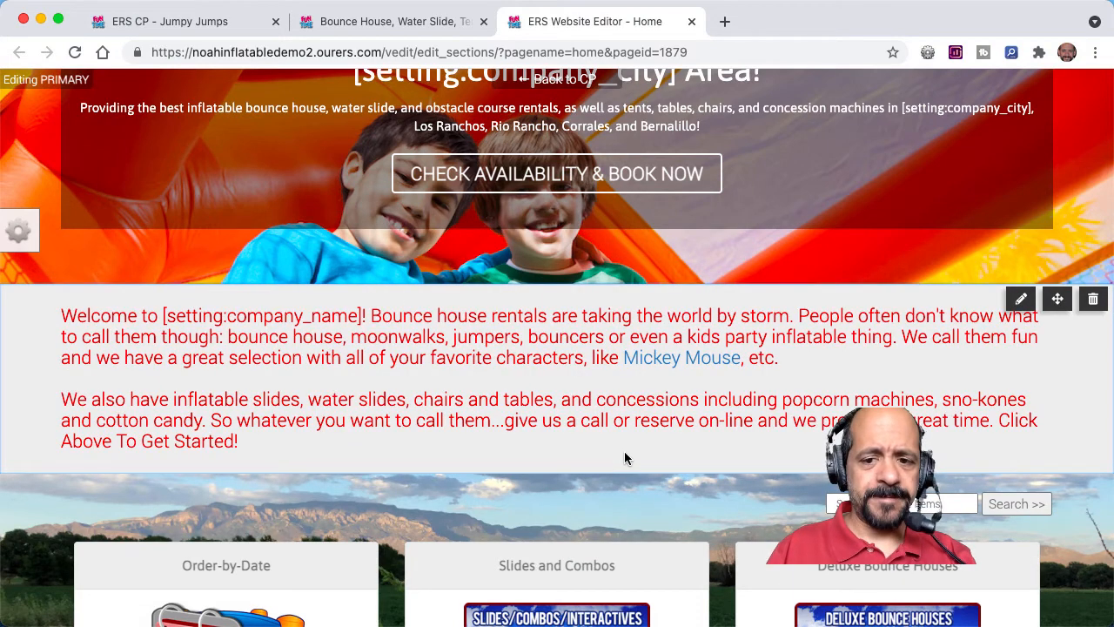
Step: Save the Home page and reload the live website to check the styled welcome text
mouse_move(8, 223)
left_click(110, 142)
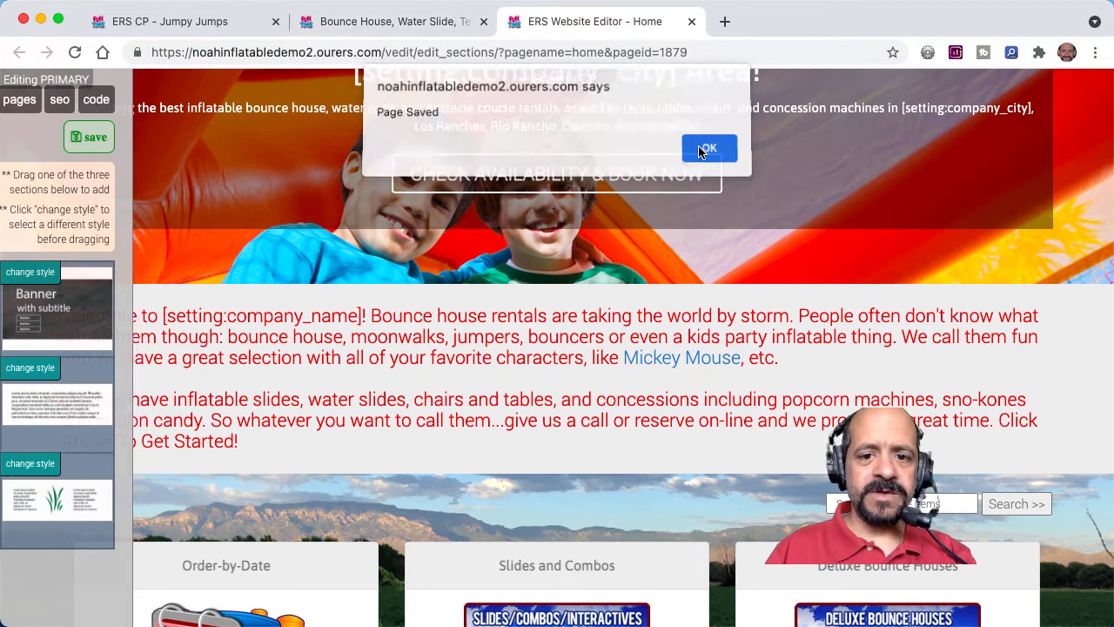
left_click(705, 148)
left_click(392, 21)
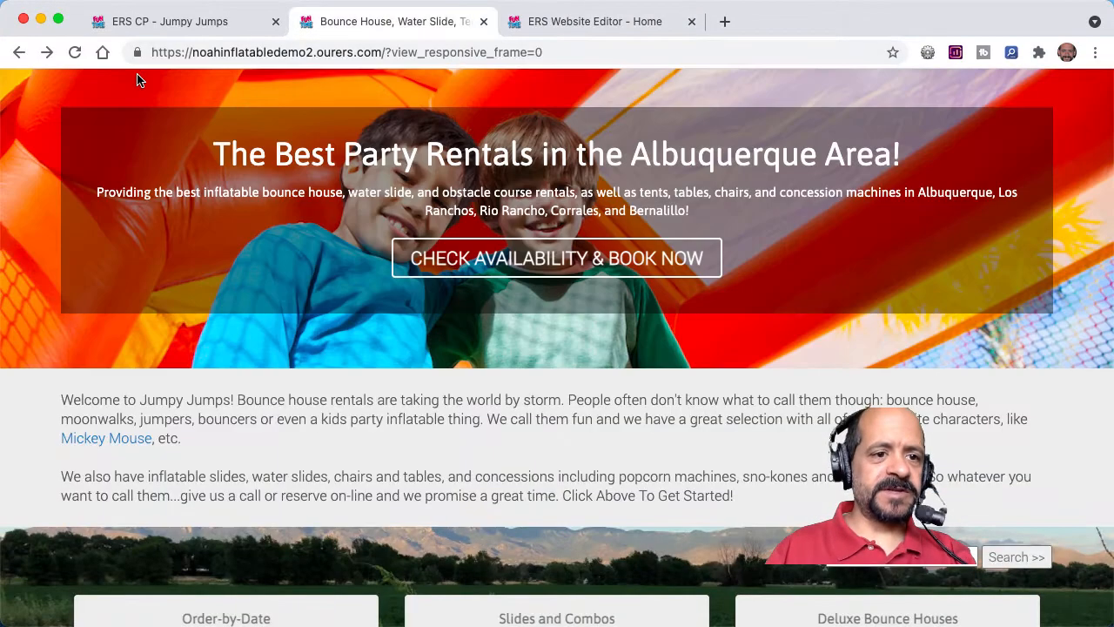
left_click(75, 52)
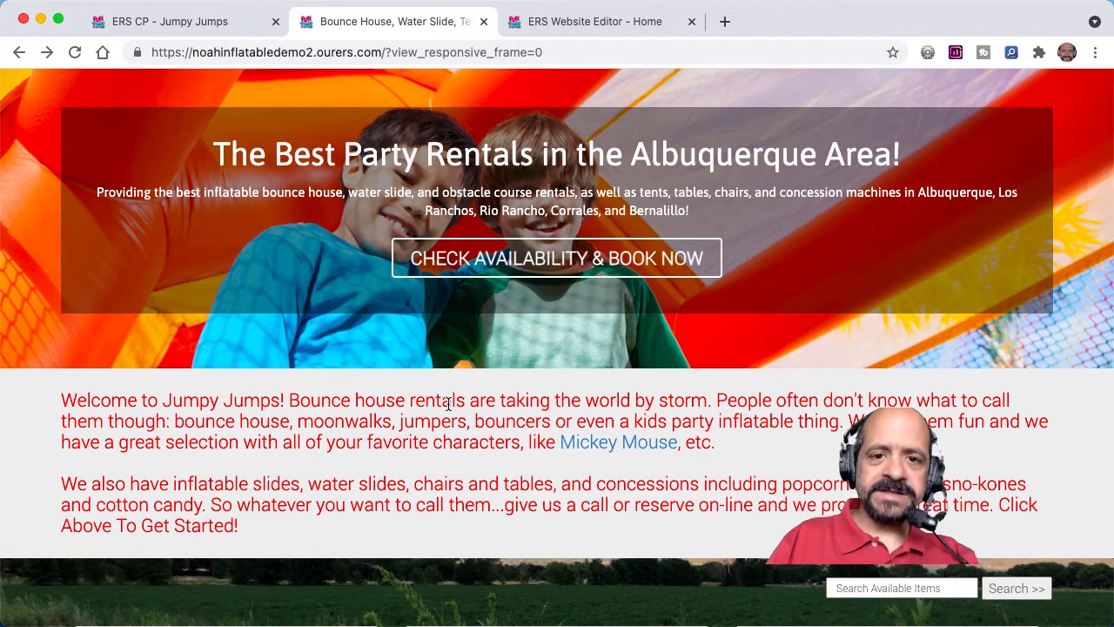
Step: Back in the website editor, italicize "chairs and tables" in the welcome text with <i> and </i> tags and update the content
key("ctrl+Tab")
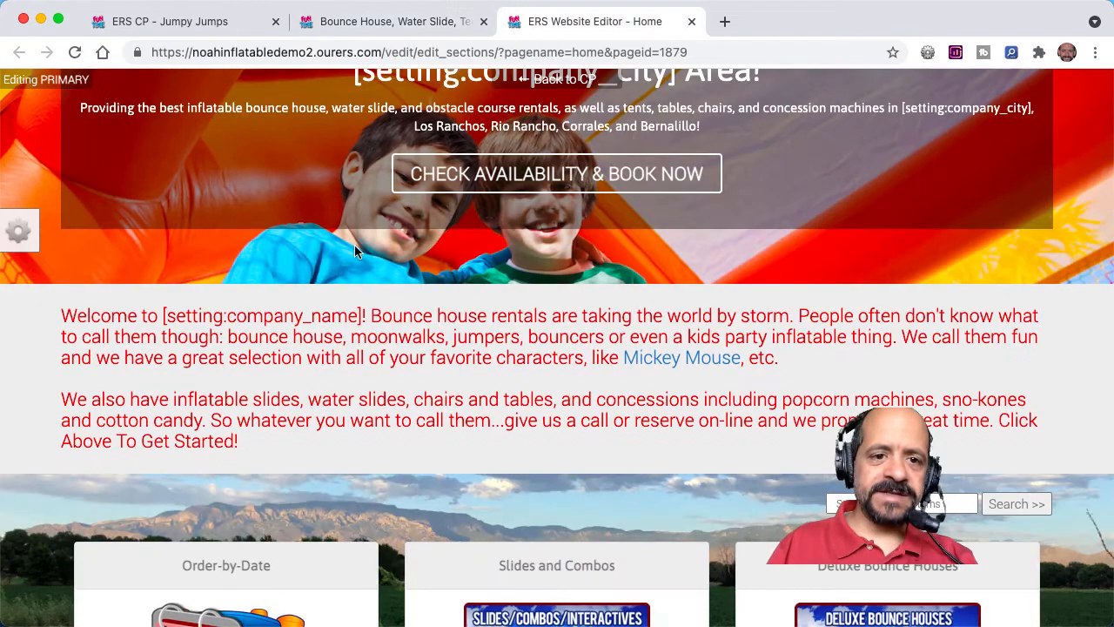
double_click(441, 400)
scroll(520, 396, "down", 3)
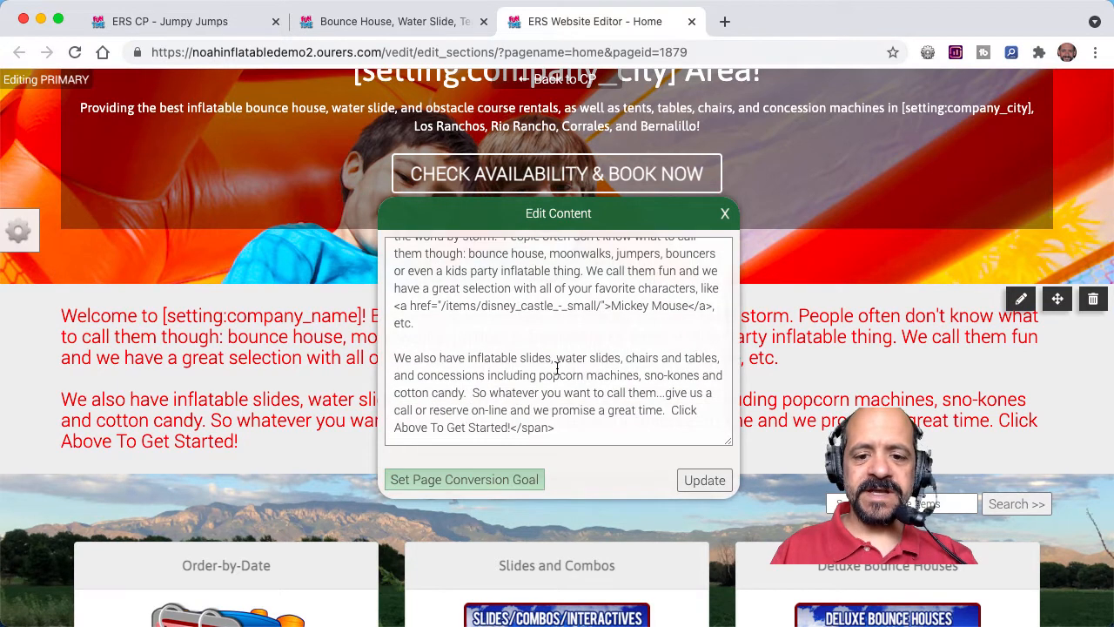
left_click(626, 359)
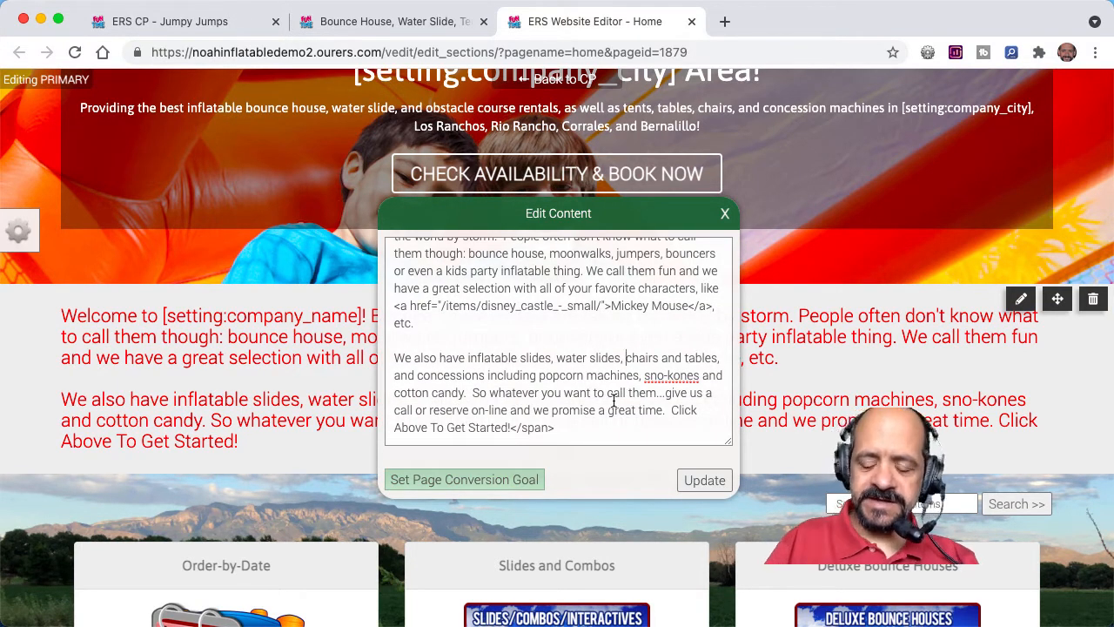
type("<")
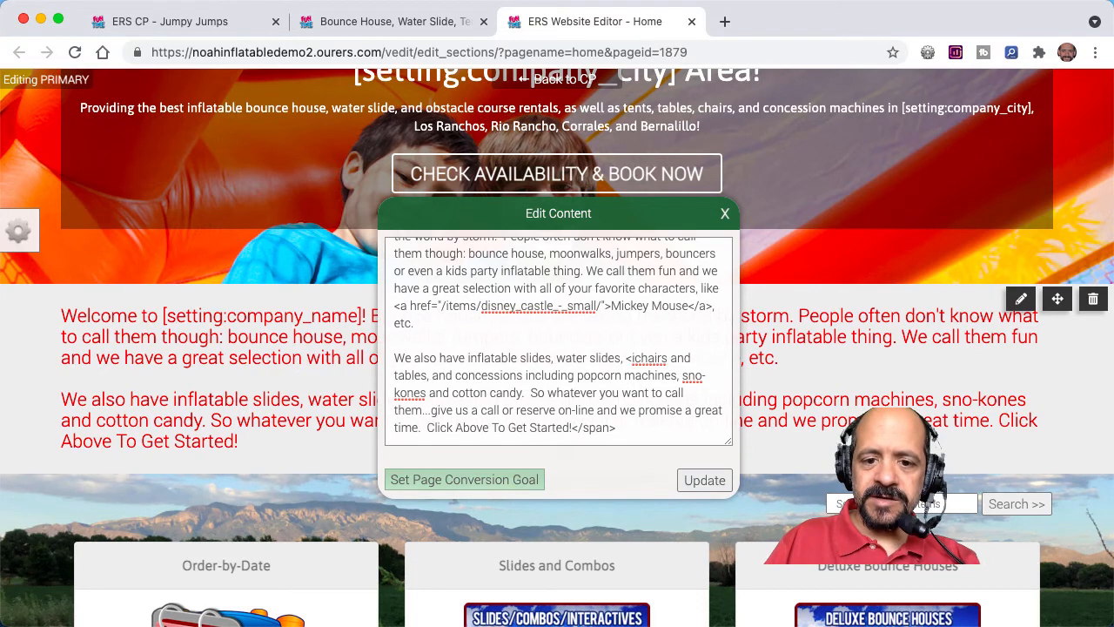
type("i>")
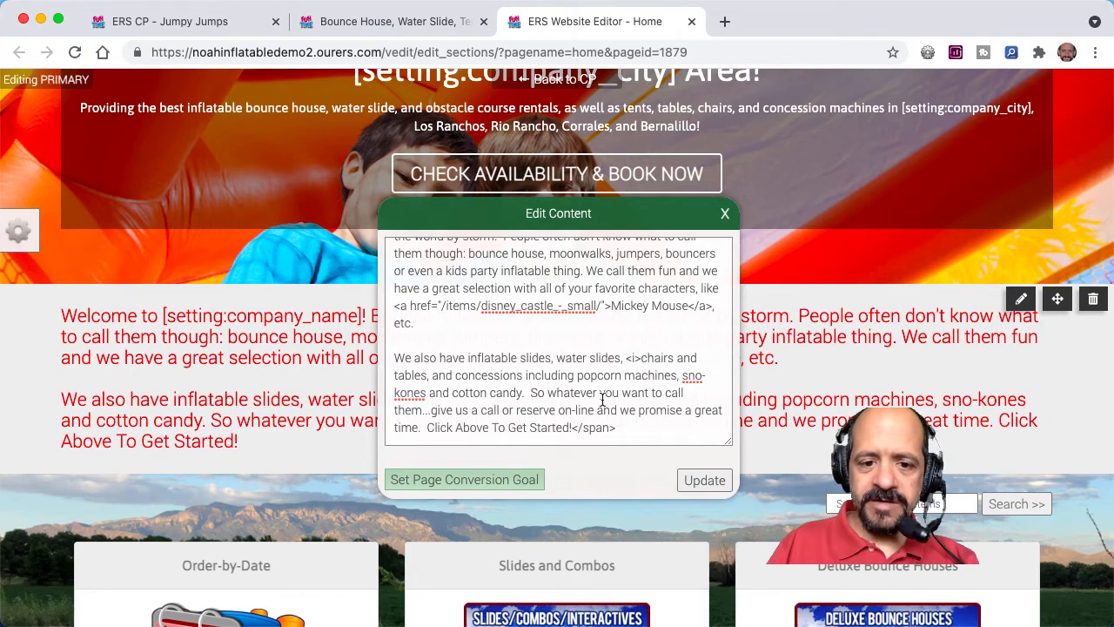
left_click(426, 376)
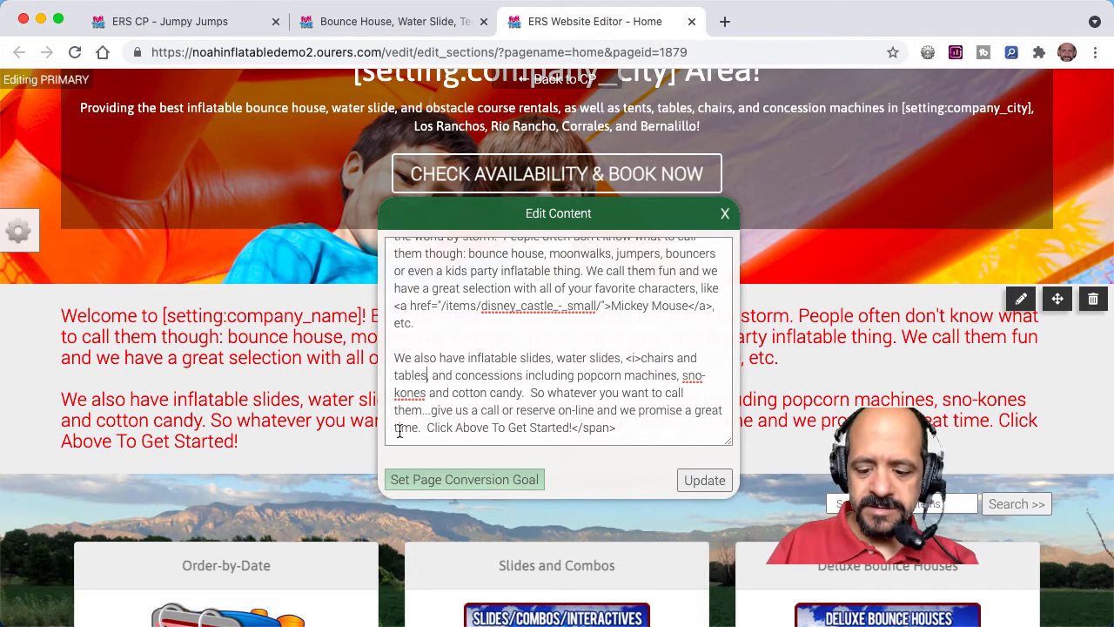
type("</")
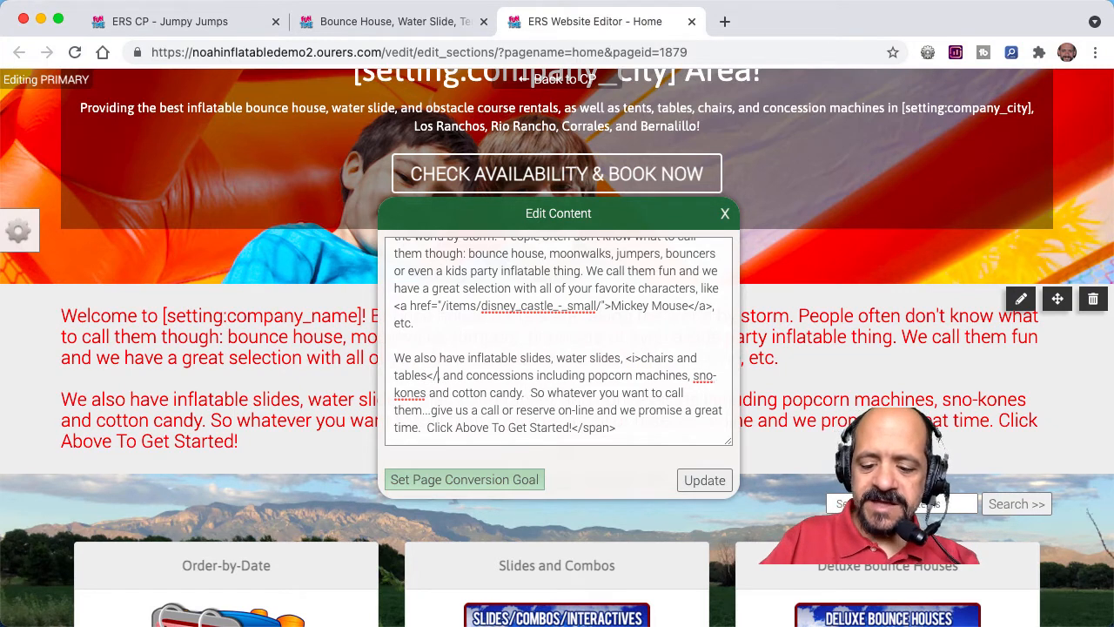
type("i>")
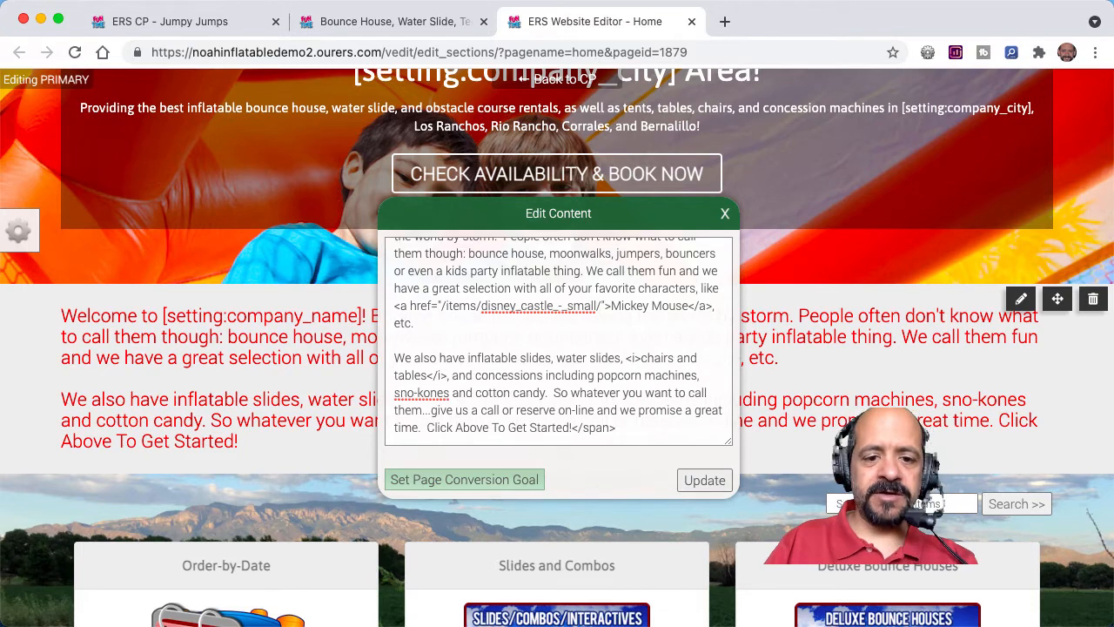
left_click(693, 481)
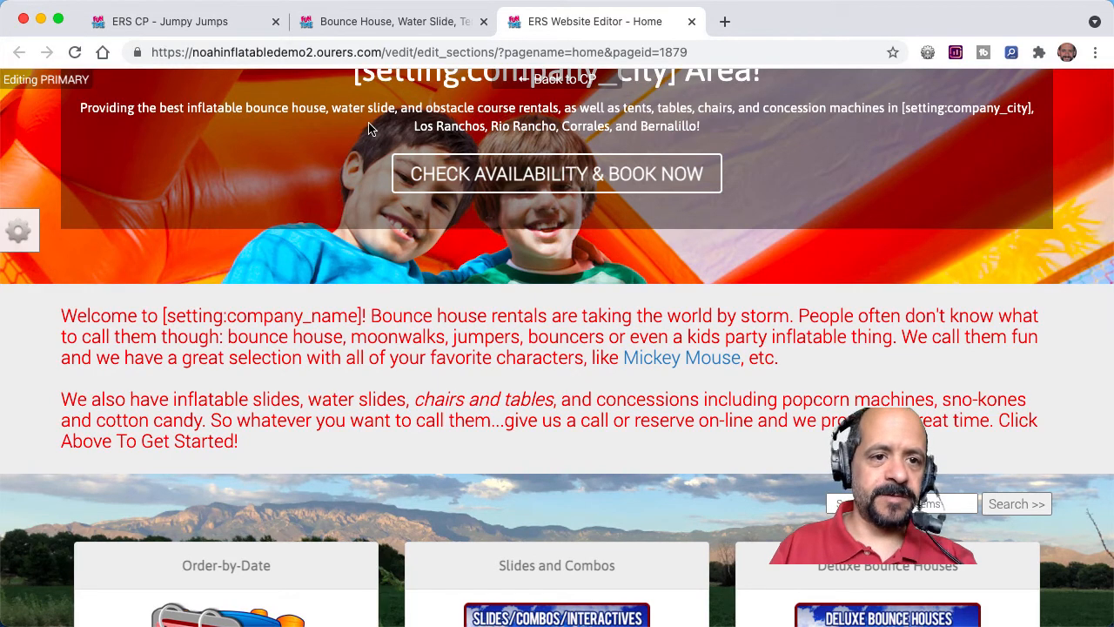
Step: Look up the highlight tag in the control panel's help article, then wrap the italicized "chairs and tables" in <mark> tags and update the content
left_click(224, 15)
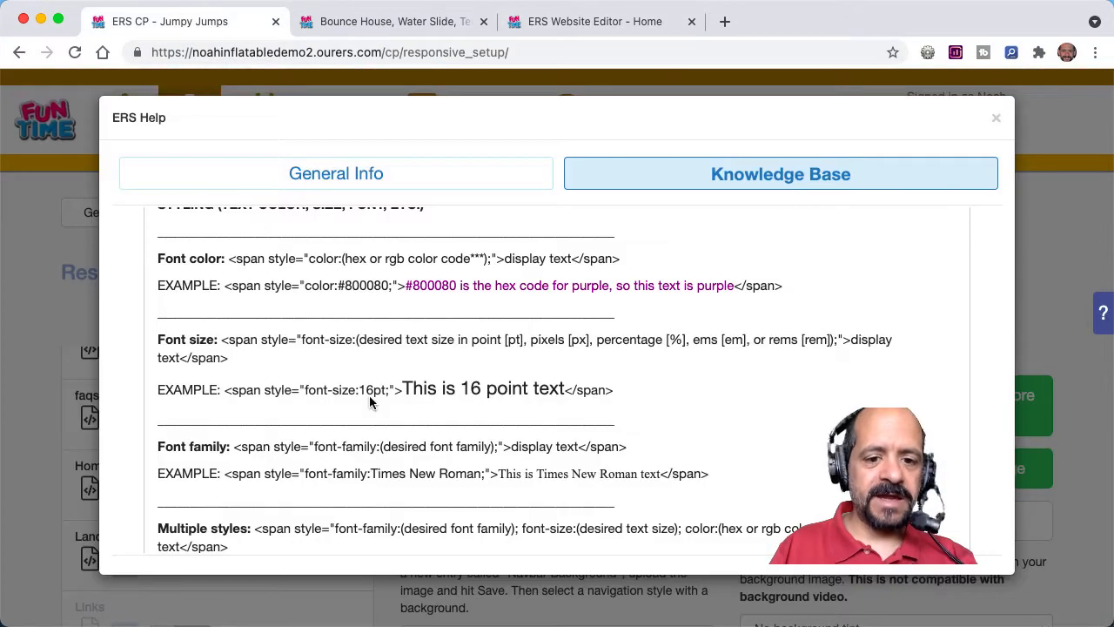
scroll(369, 402, "up", 2)
scroll(369, 402, "up", 8)
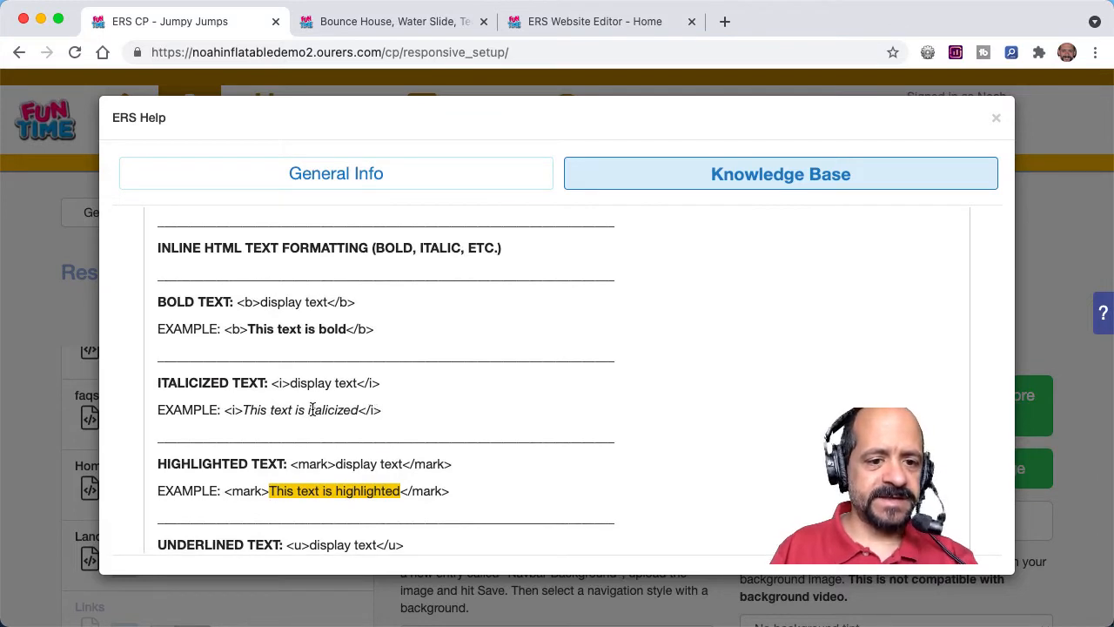
scroll(519, 374, "down", 3)
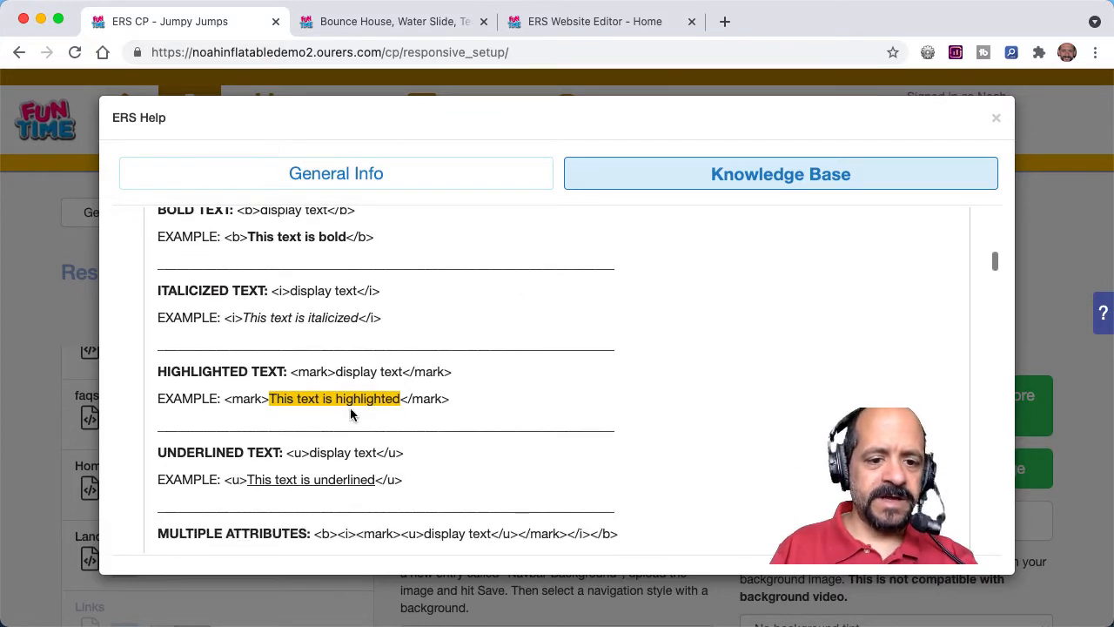
left_click(560, 25)
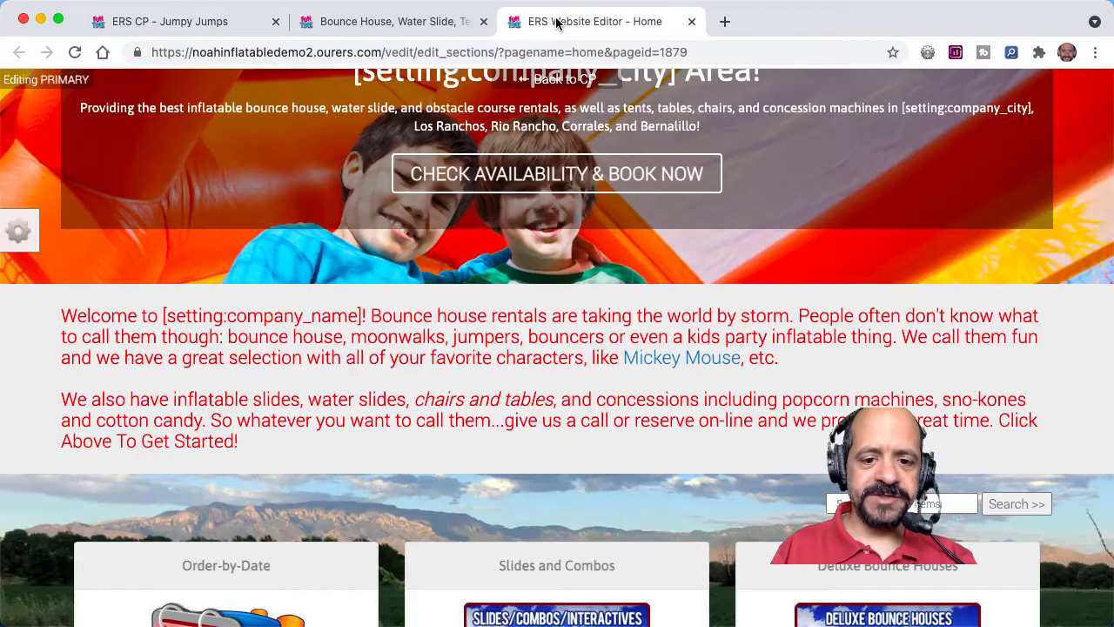
left_click(486, 391)
left_click(641, 411)
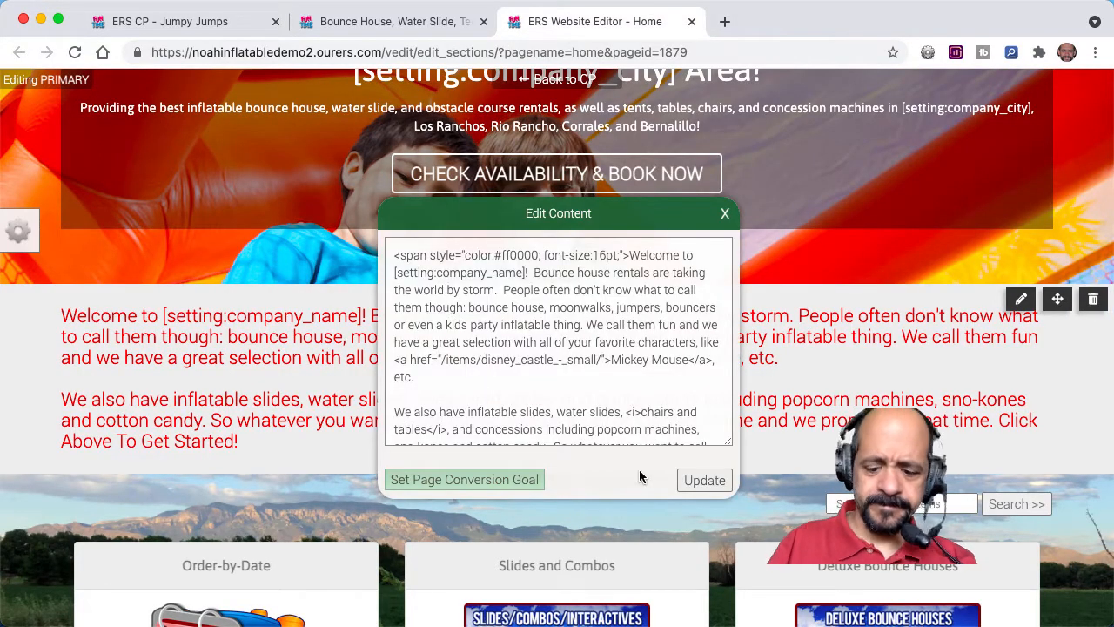
type("<mark>")
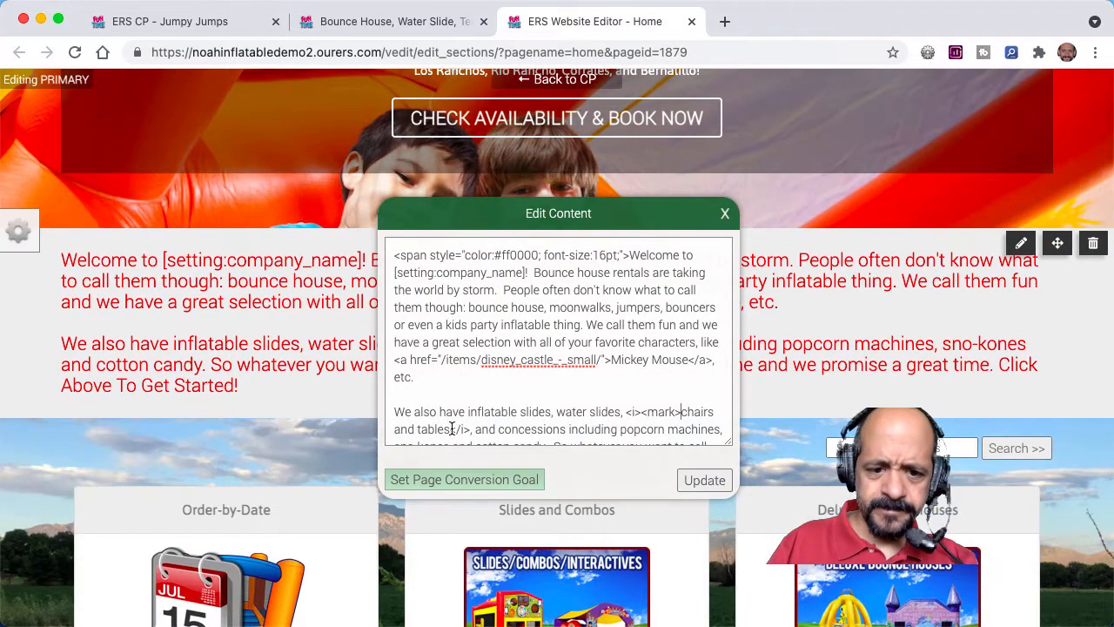
left_click(452, 429)
type("</mark>")
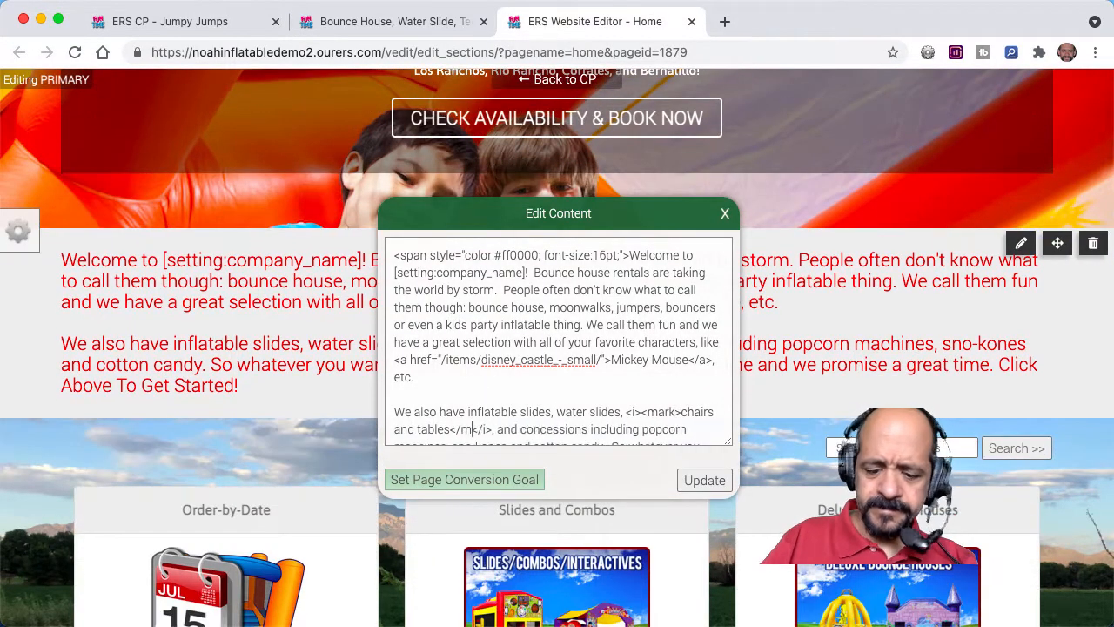
left_click(704, 480)
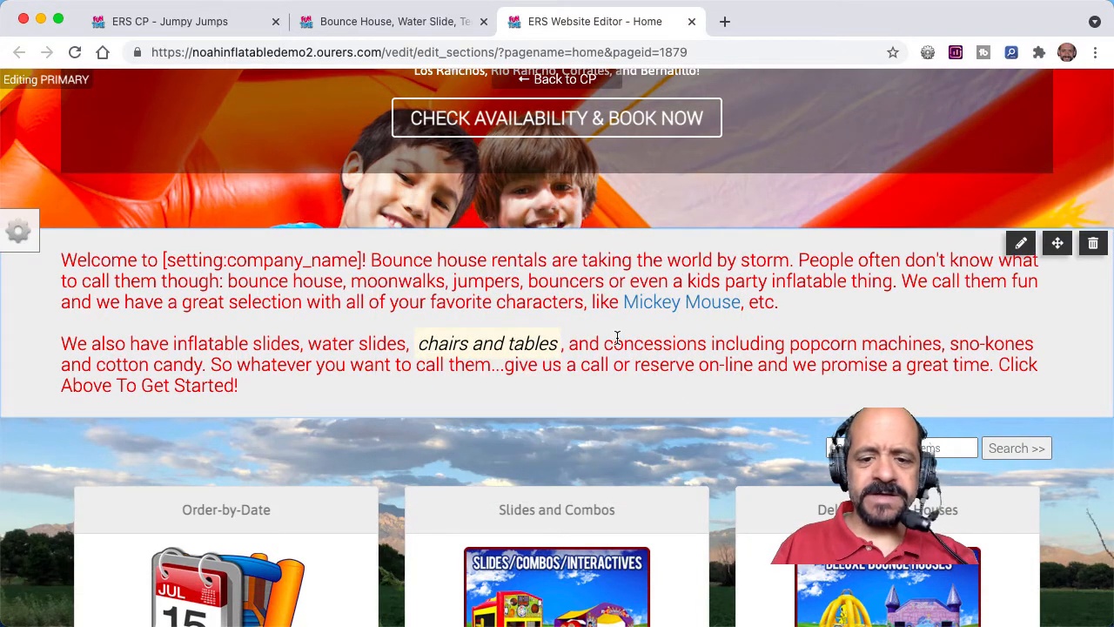
Step: Save the Home page and refresh the live website to check the italic, highlighted "chairs and tables" text
left_click(19, 230)
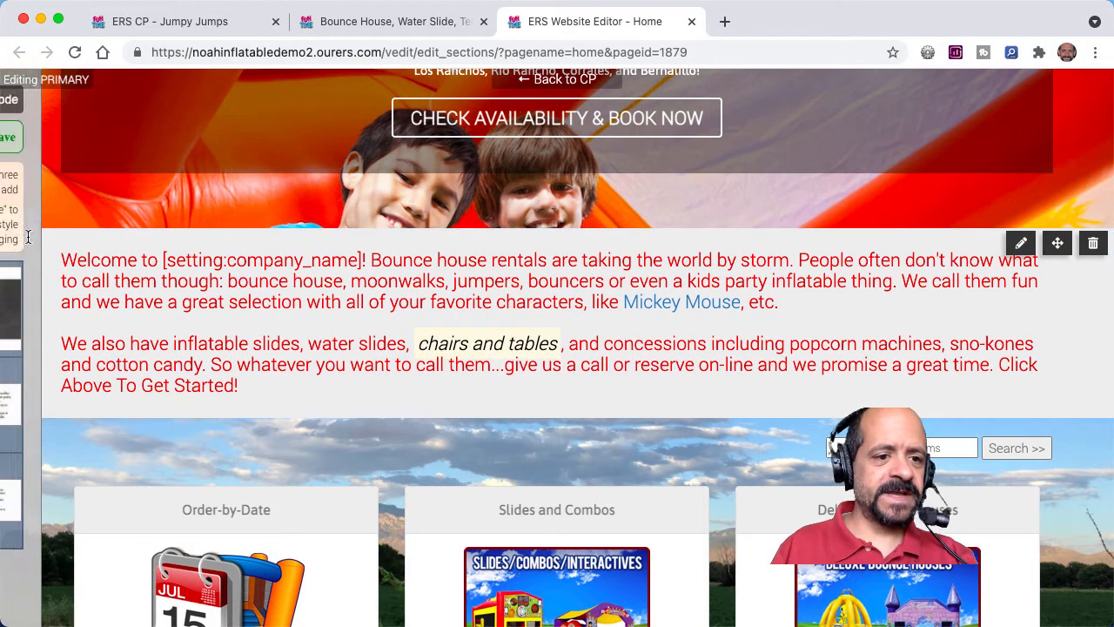
left_click(110, 136)
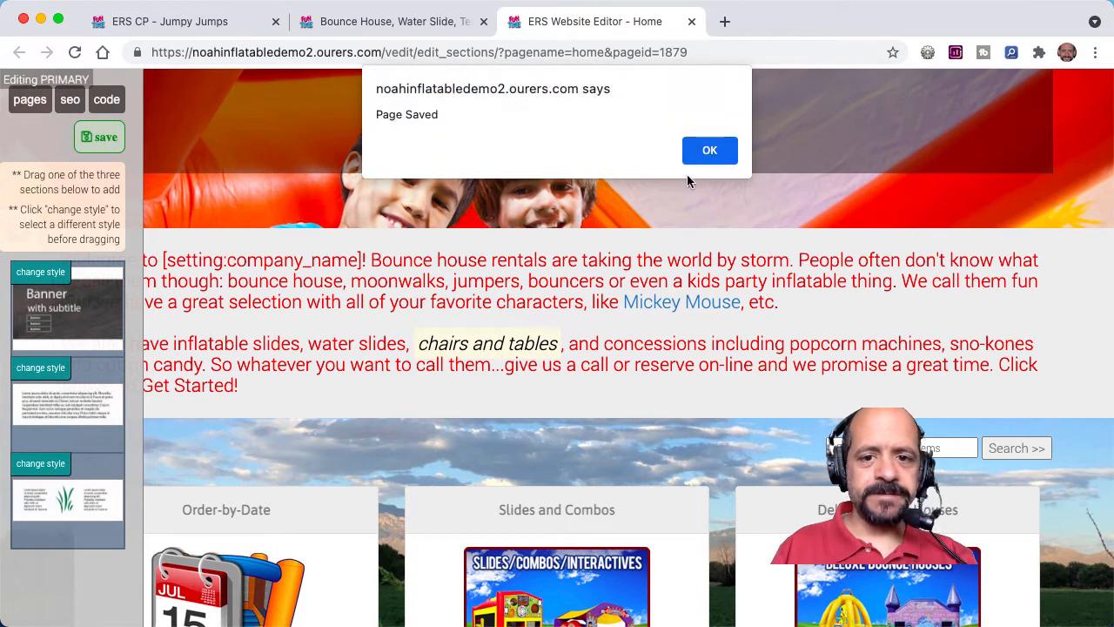
left_click(708, 150)
left_click(442, 25)
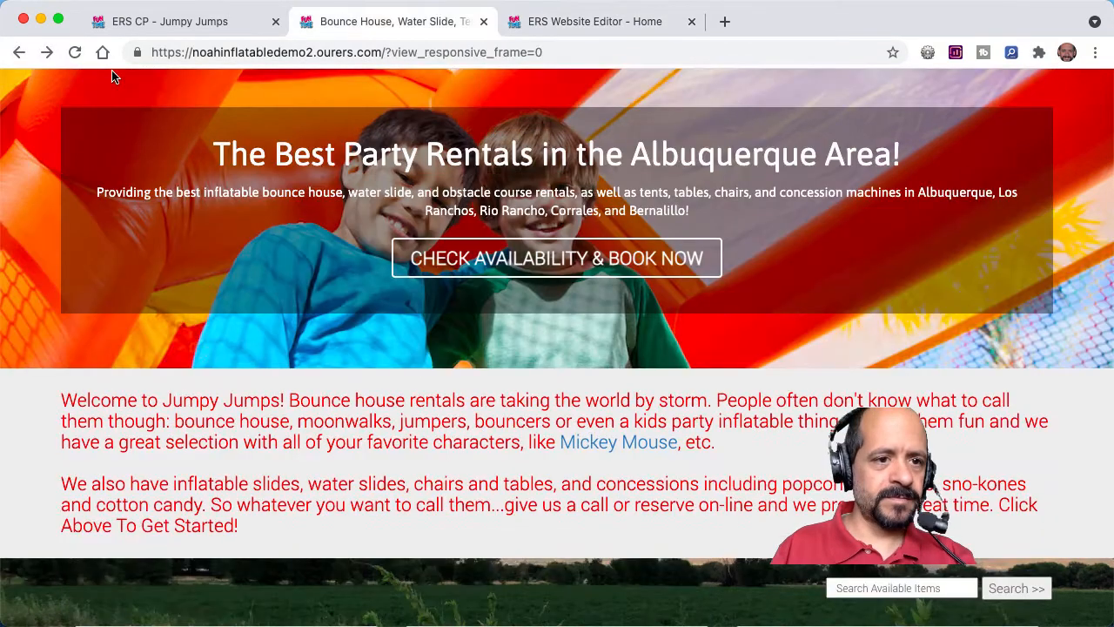
key("super+r")
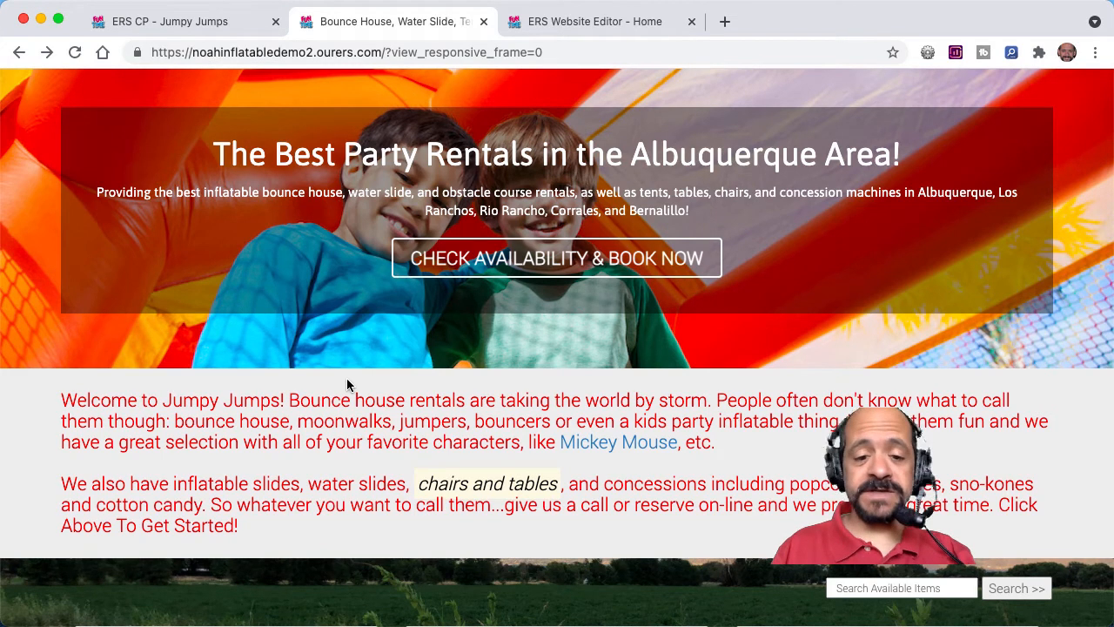
Step: Close the help article in the control panel and open the Park order option to examine the HTML links in its description
left_click(202, 22)
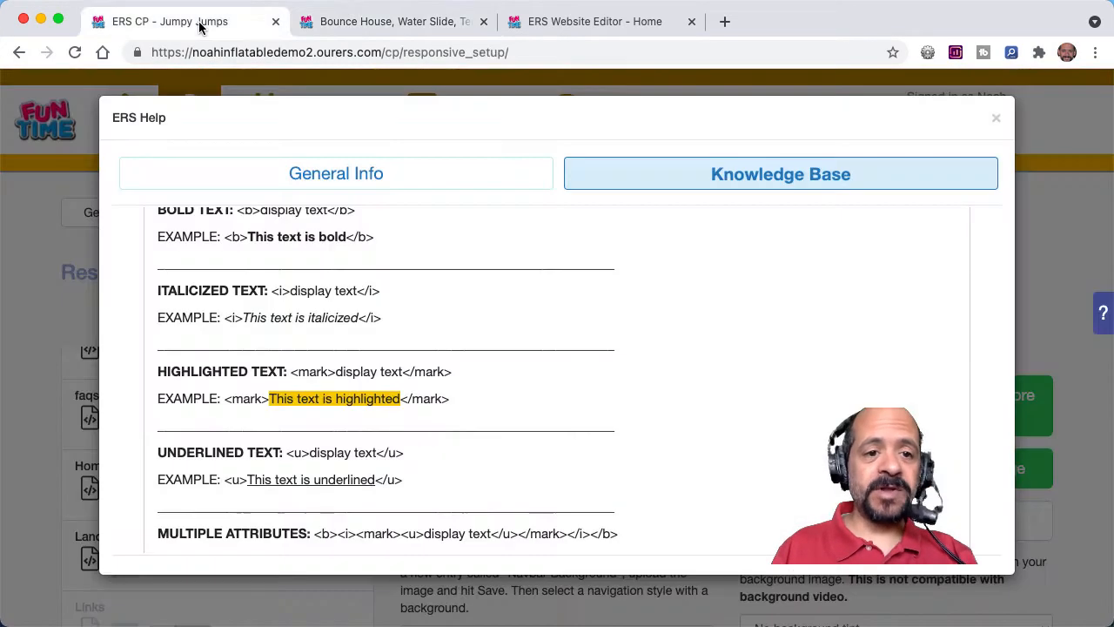
left_click(995, 122)
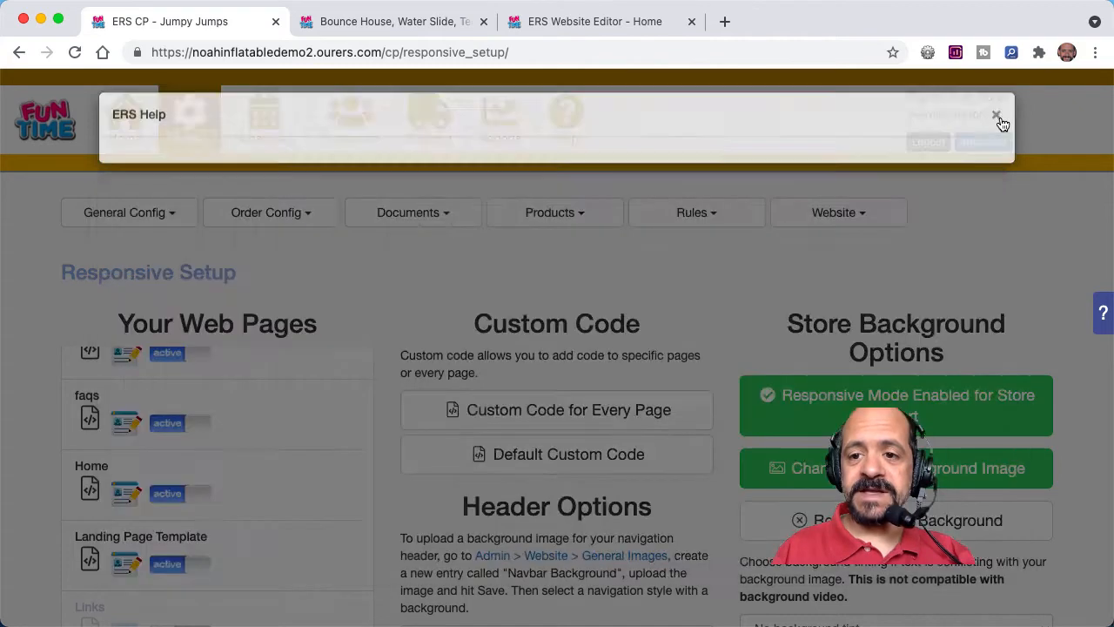
left_click(291, 216)
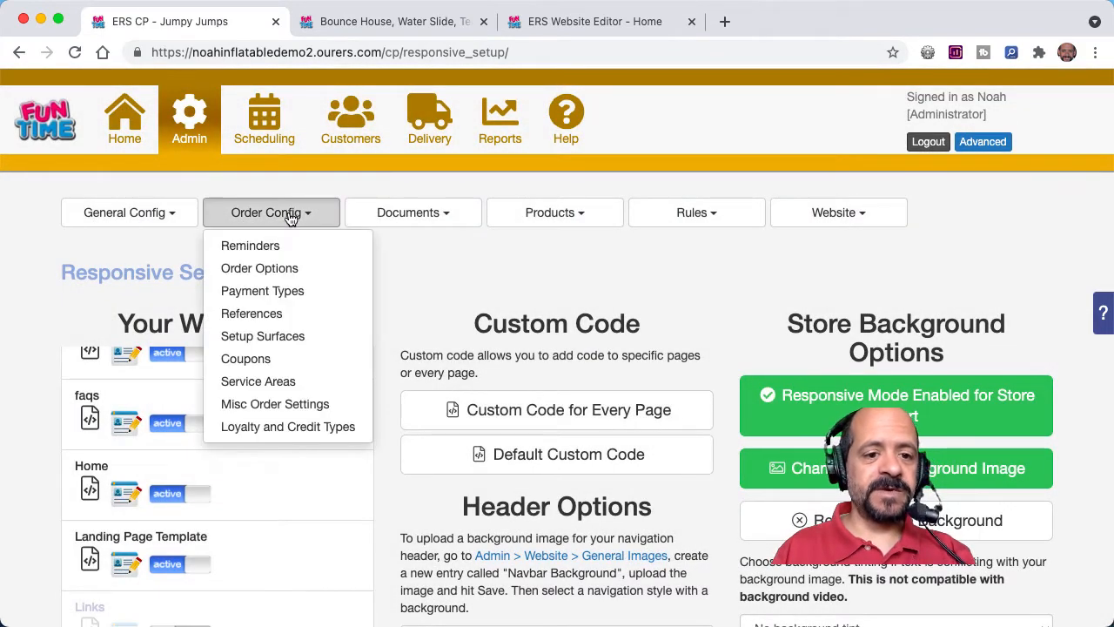
left_click(273, 270)
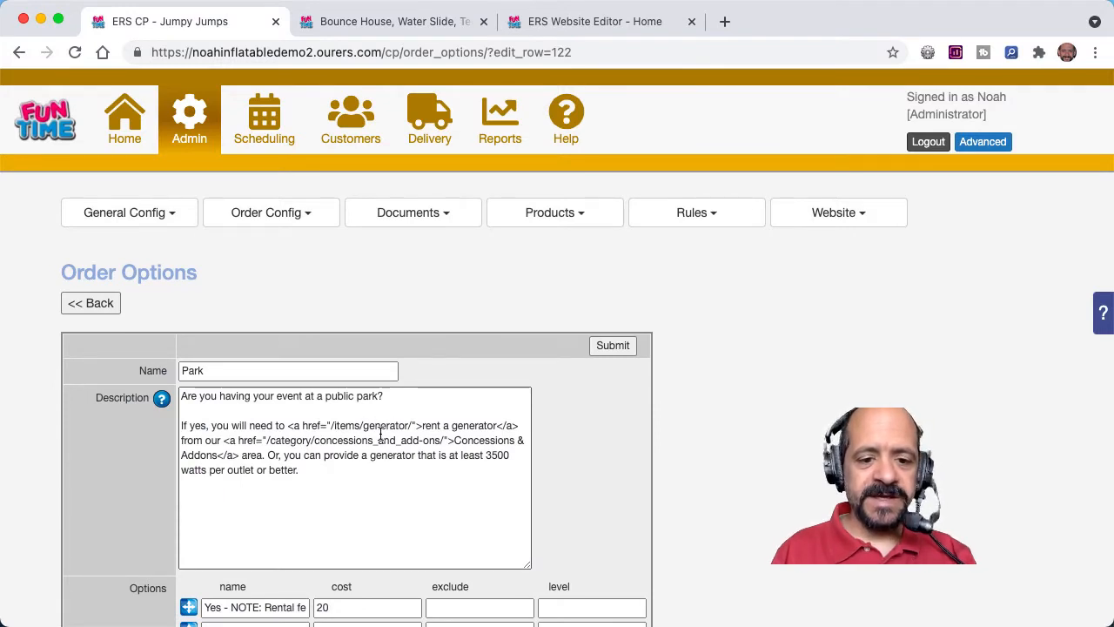
Step: On the live website, start an order by date for May 28, 2021 with the 10:00am - 6:00pm timeslot
left_click(357, 23)
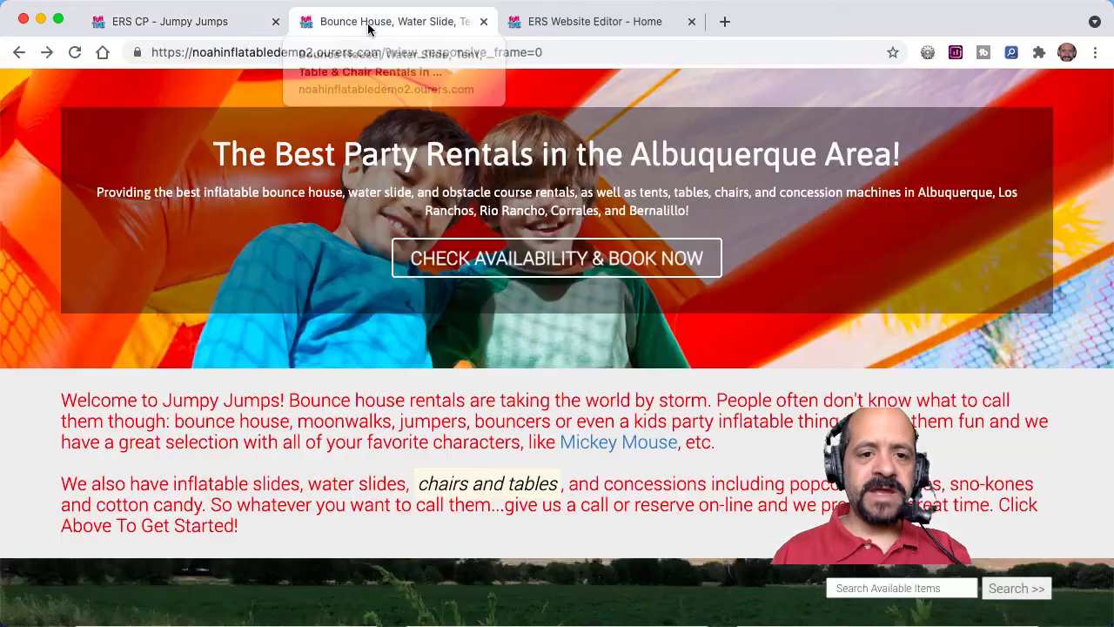
left_click(548, 258)
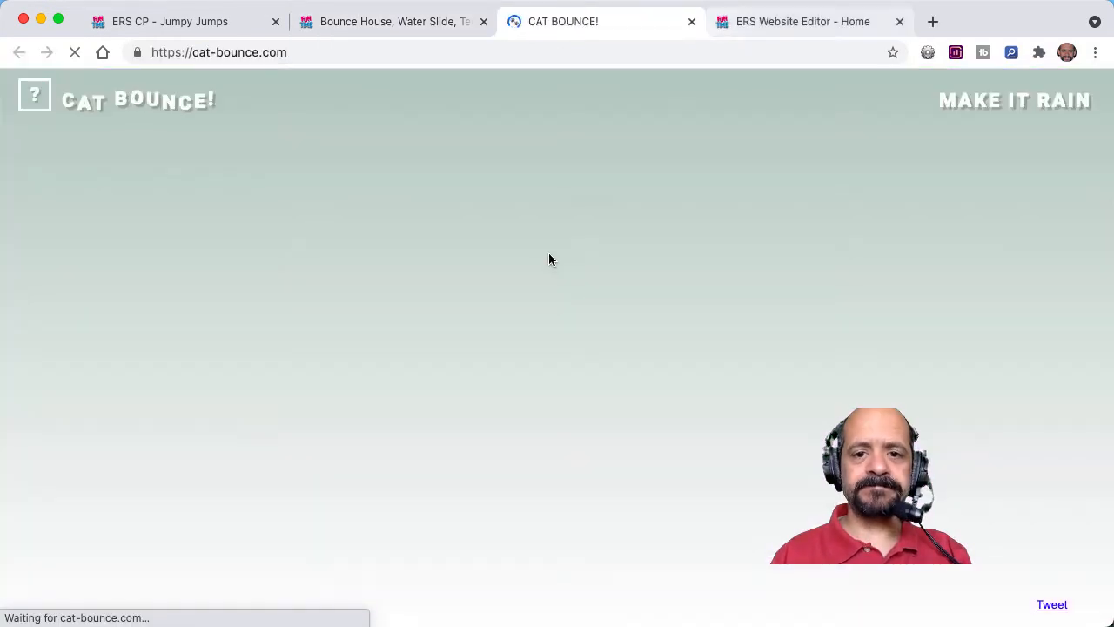
left_click(691, 22)
scroll(456, 321, "up", 5)
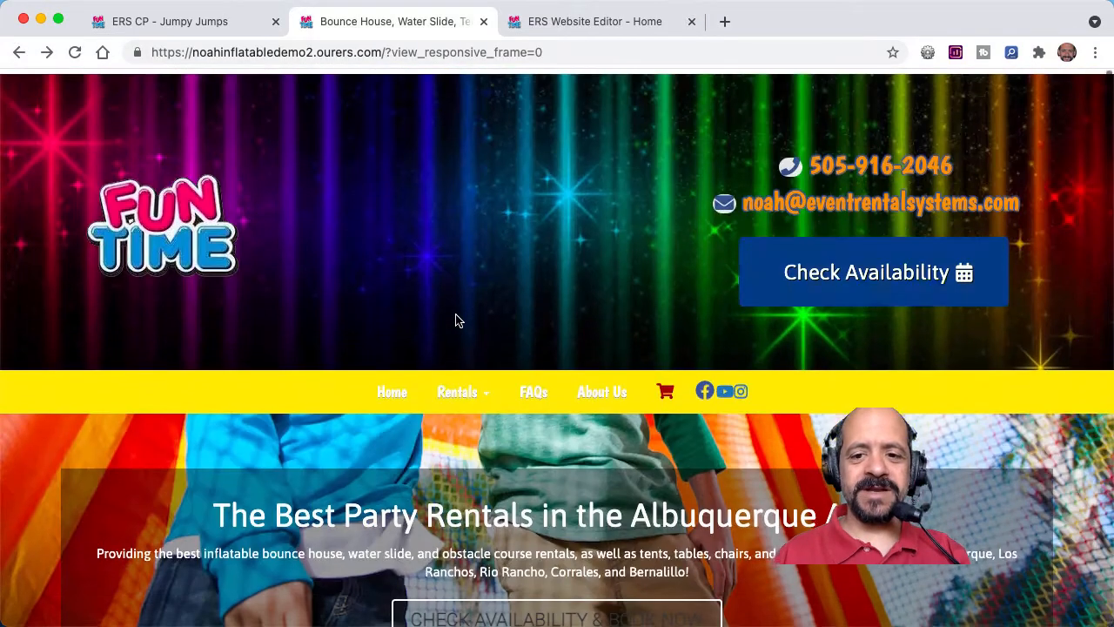
left_click(844, 278)
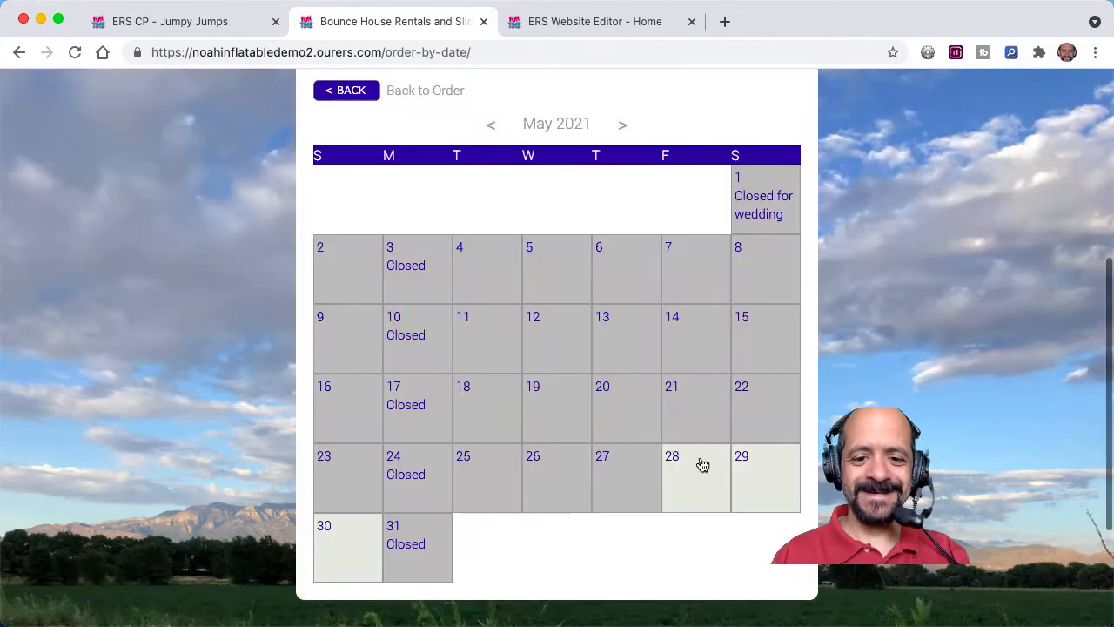
left_click(703, 464)
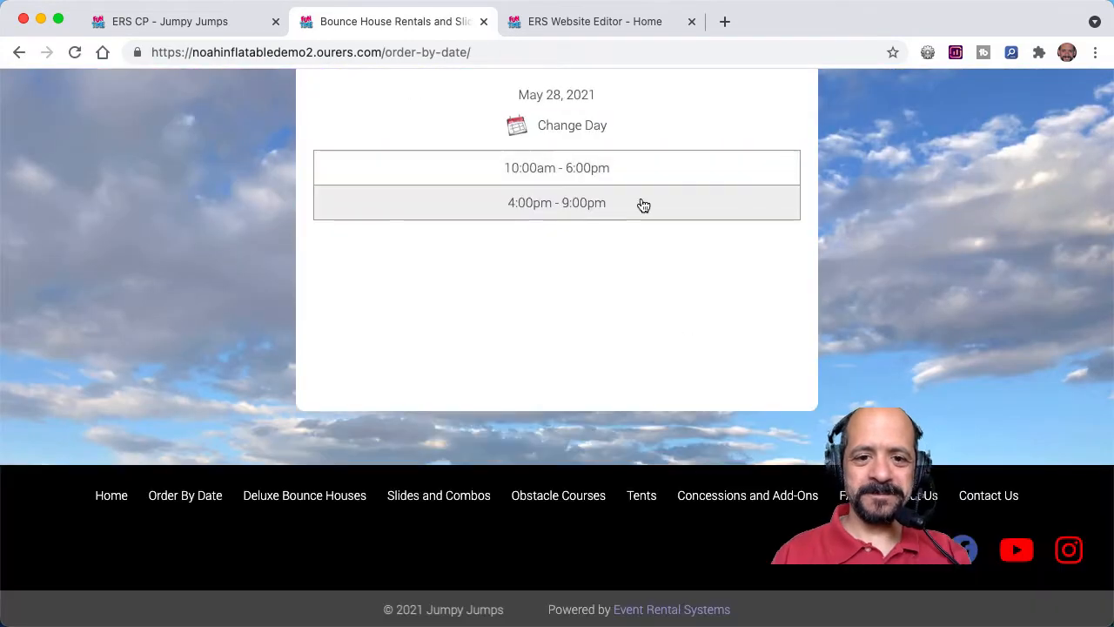
left_click(629, 180)
Step: Add the 22ft Giant Slide from the Slides and Combos category to the cart and proceed to the checkout's Event Information questions
left_click(541, 390)
scroll(542, 393, "down", 5)
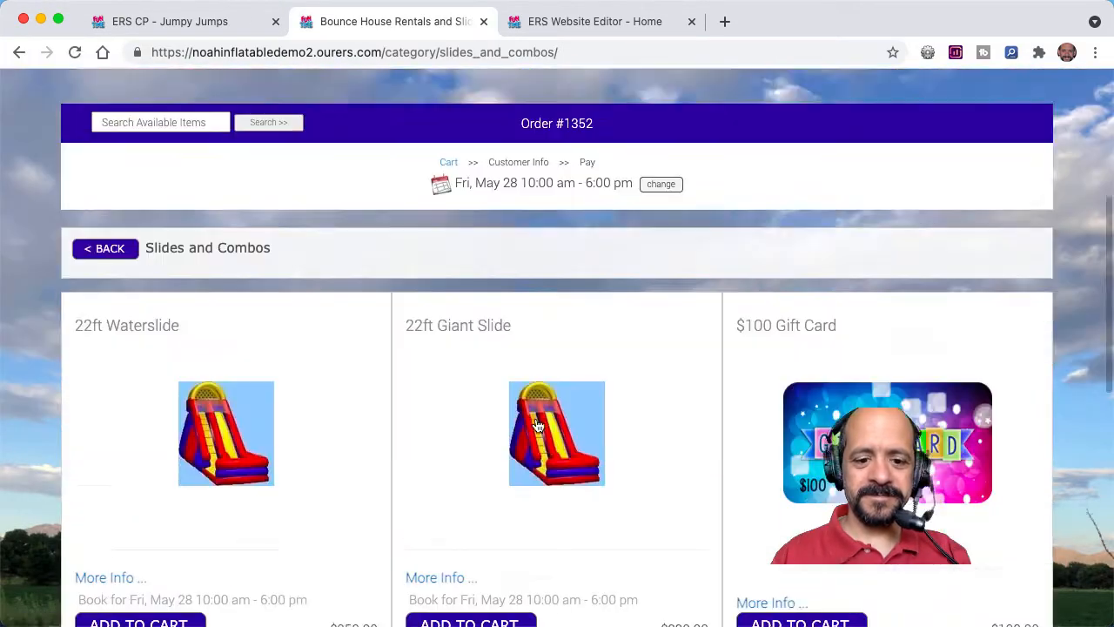
left_click(513, 460)
scroll(570, 387, "down", 4)
left_click(775, 330)
left_click(744, 43)
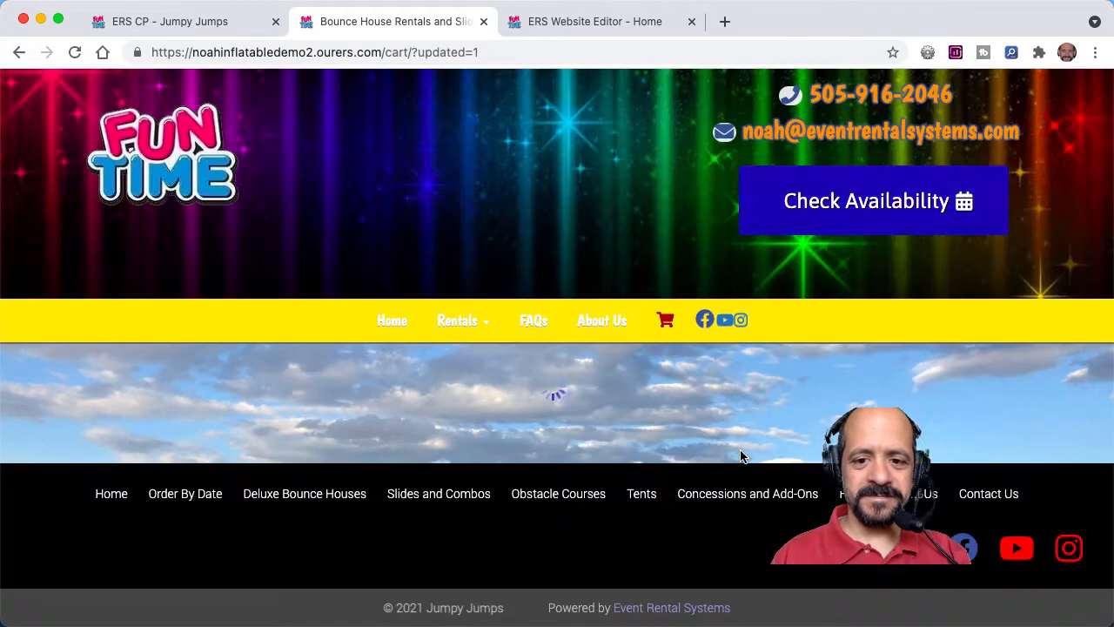
left_click(935, 614)
scroll(737, 305, "down", 3)
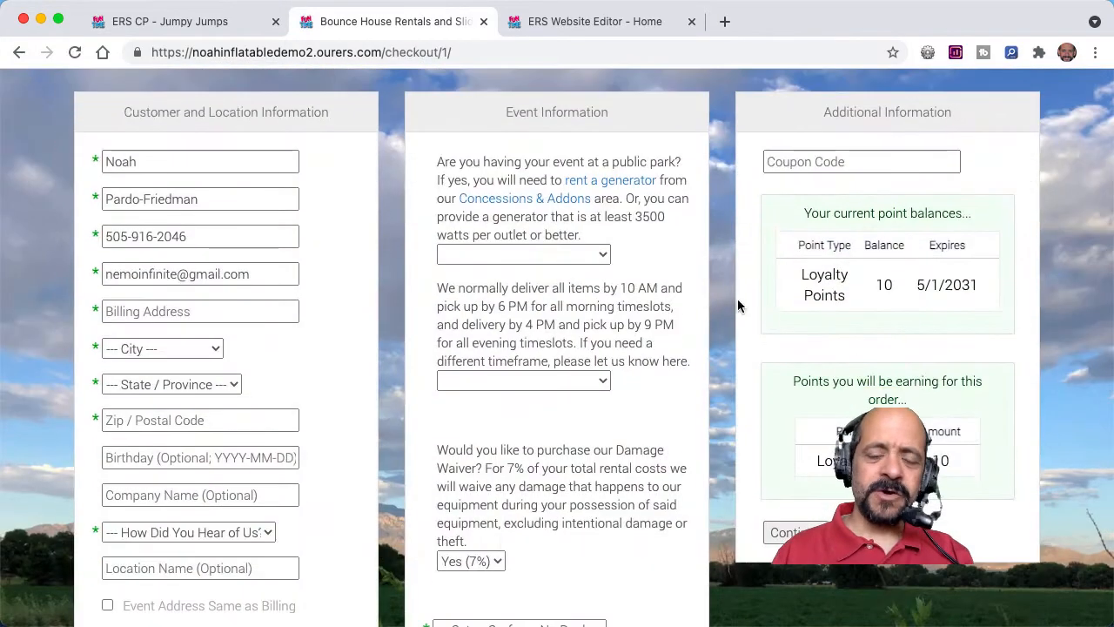